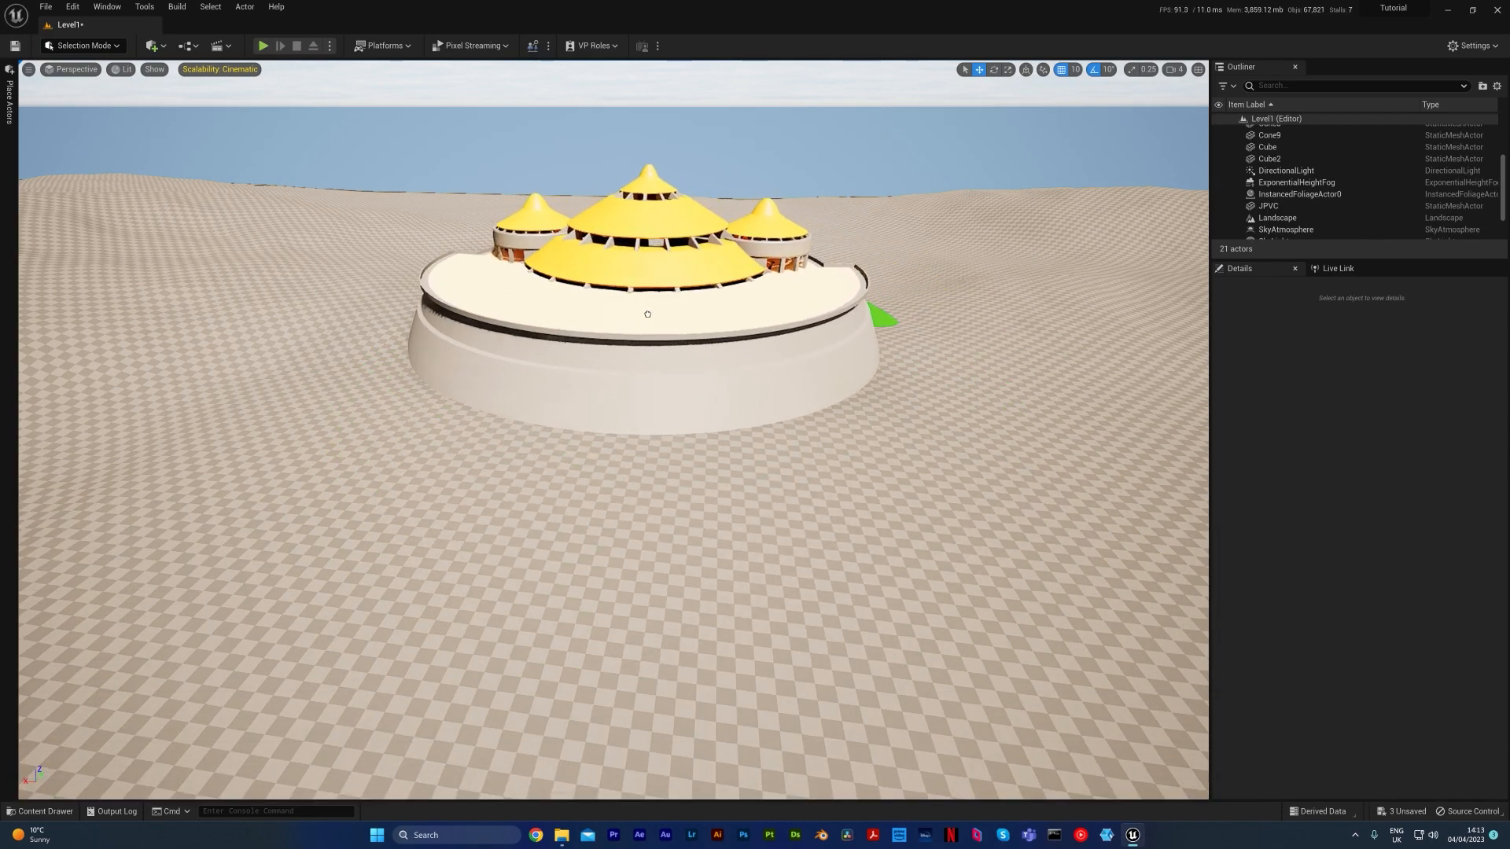
Rotate the JPVC building to 180° about the vertical axis and shift it along X to -4910
key(e)
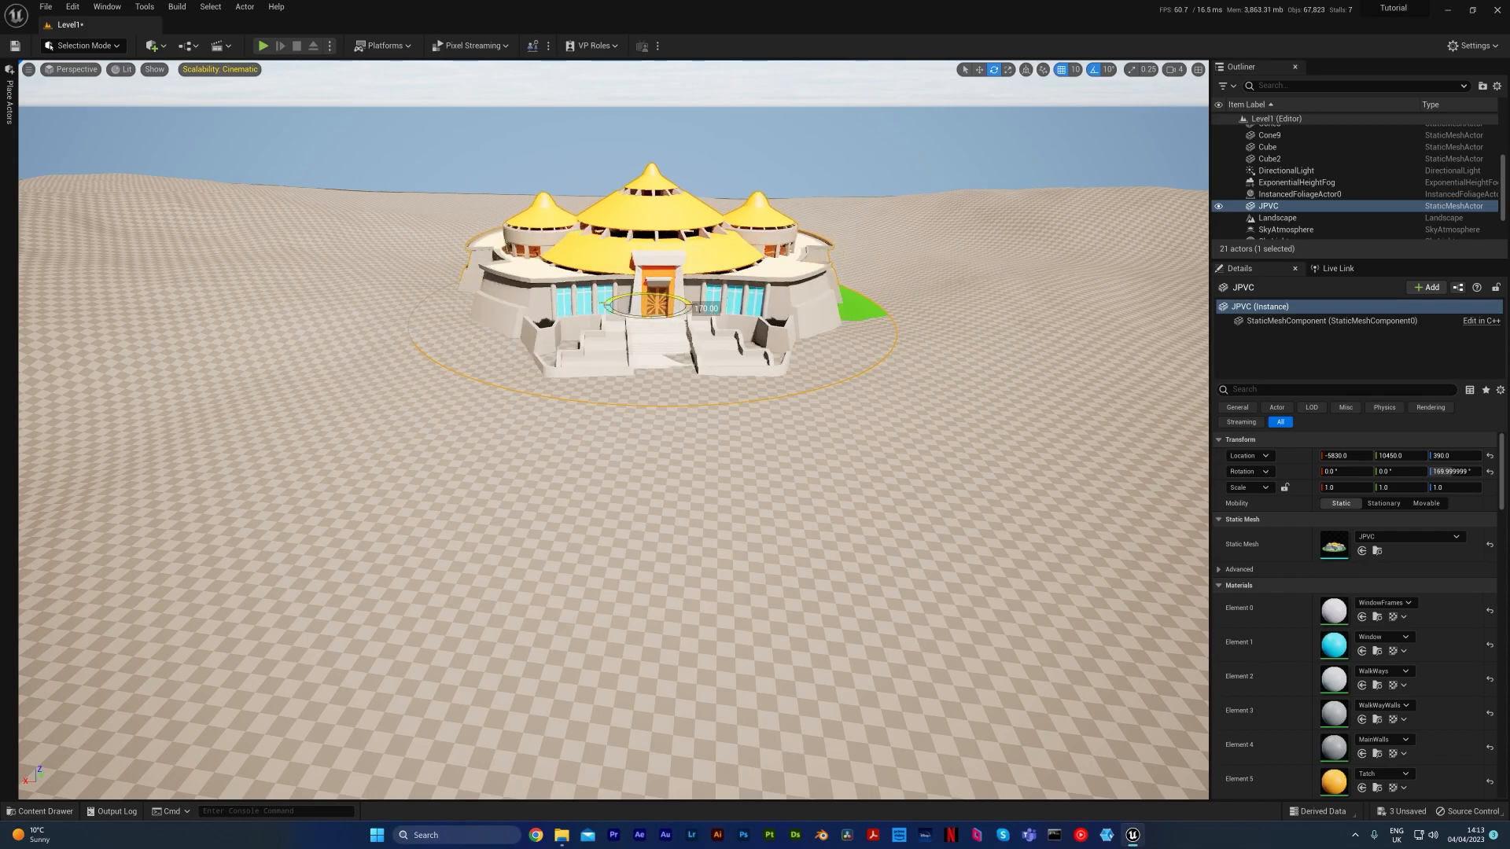
right_drag(861, 353, 833, 377)
key(w)
shift+drag(595, 380, 678, 396)
mouse_move(685, 409)
right_down()
mouse_move(622, 398)
mouse_move(685, 409)
right_up()
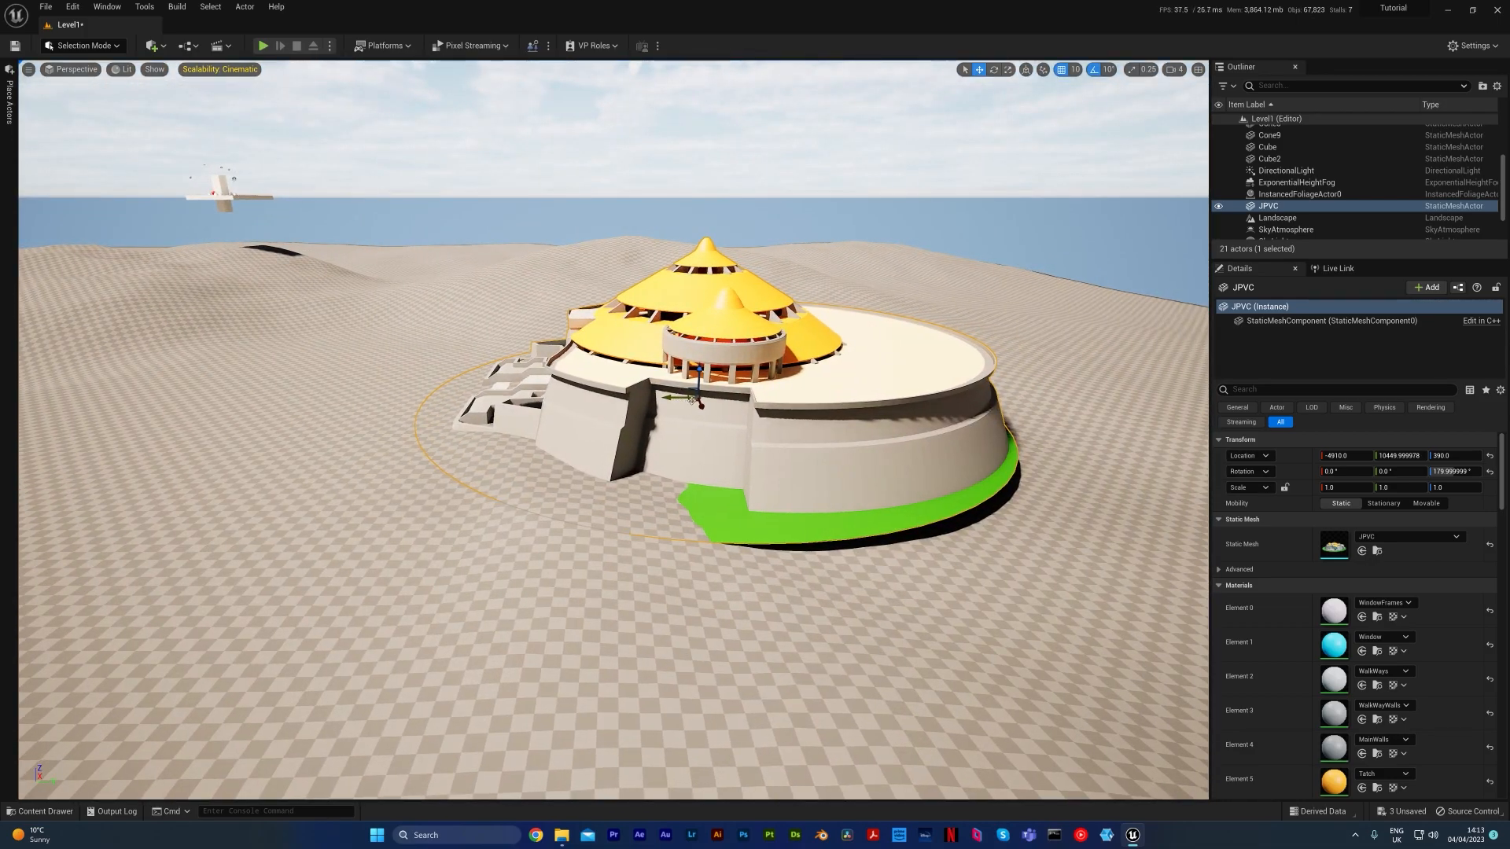
Reposition the JPVC building on the landscape at about X -5360, Y 6930, Z 410
shift+drag(671, 399, 665, 396)
key(a)
right_drag(665, 396, 842, 370)
right_drag(740, 430, 771, 431)
key(d)
shift+drag(684, 352, 730, 351)
shift+drag(656, 321, 656, 317)
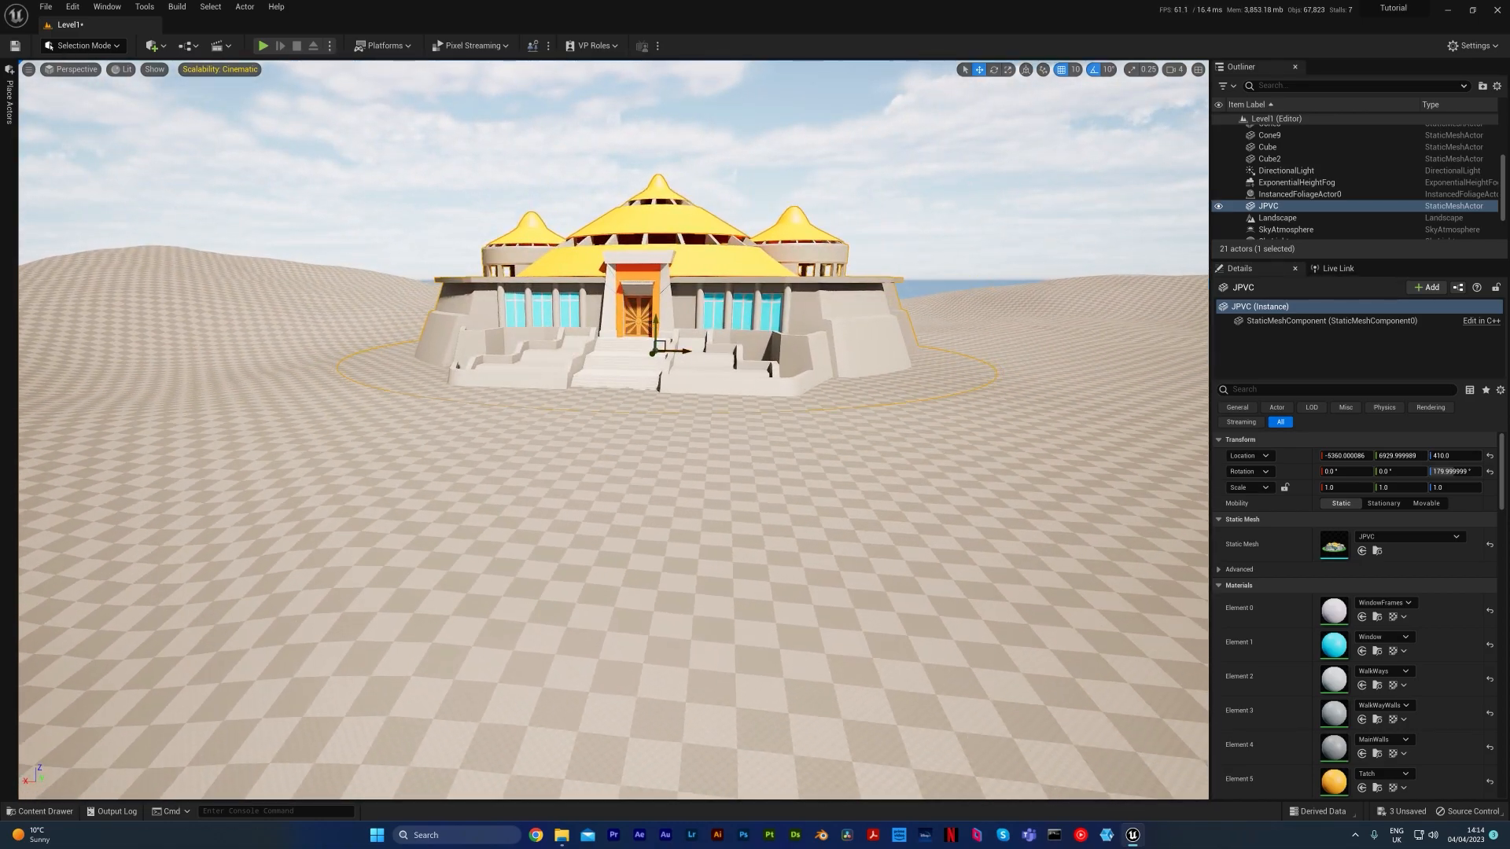
Deselect the building and examine its front facade and entrance stairs from a raised viewpoint
mouse_move(801, 402)
right_down()
mouse_move(861, 389)
mouse_move(743, 386)
mouse_move(818, 370)
mouse_move(755, 389)
mouse_move(743, 363)
mouse_move(741, 383)
mouse_move(586, 381)
mouse_move(791, 376)
mouse_move(807, 358)
mouse_move(800, 390)
mouse_move(777, 398)
right_up()
key(e)
click(753, 389)
key(d)
key(q)
key(w)
key(w)
key(s)
key(d)
key(e)
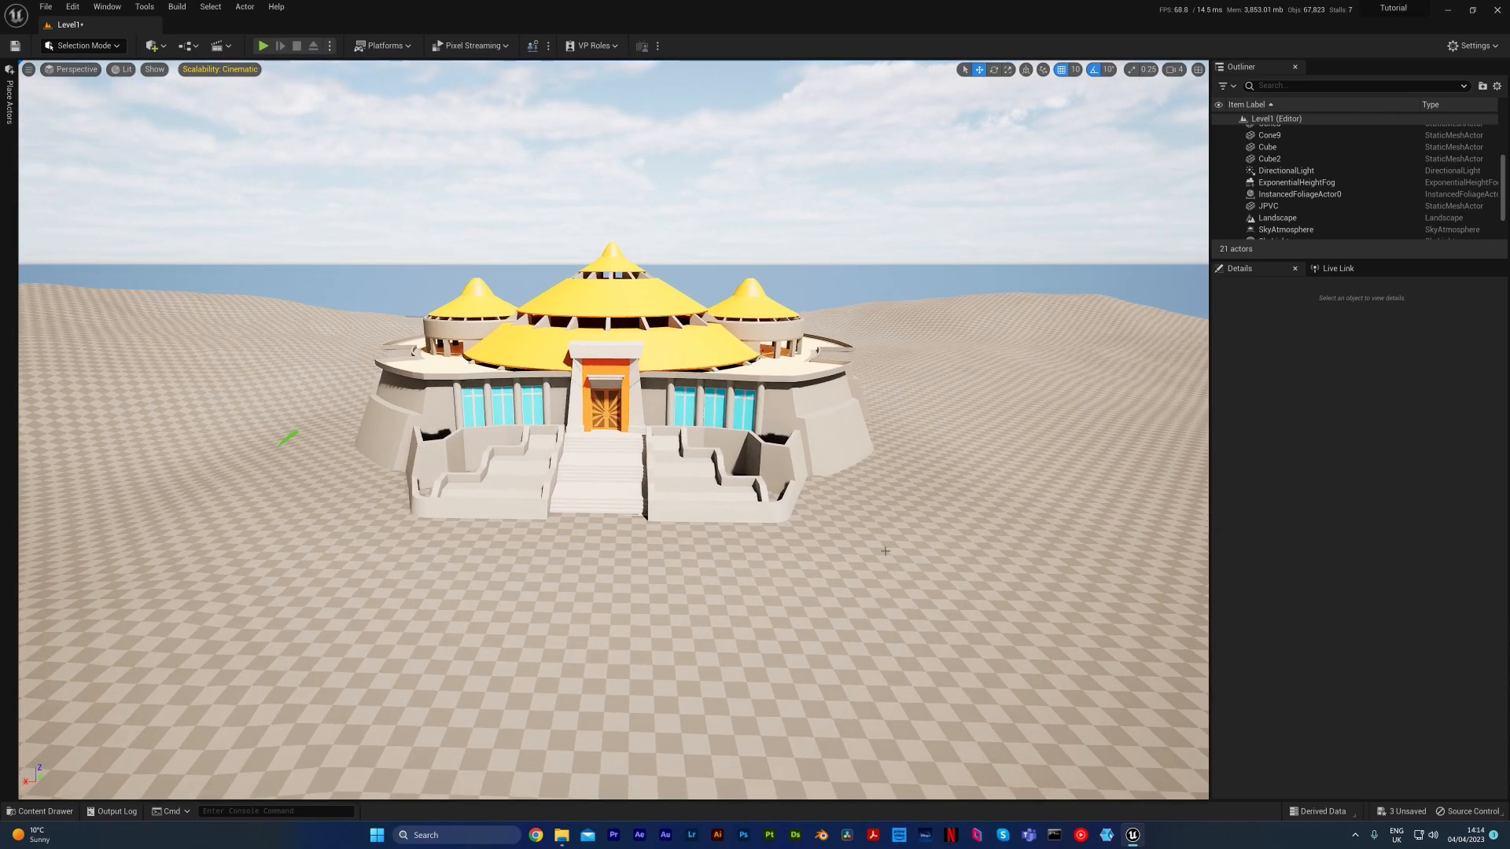
mouse_move(885, 552)
right_down()
mouse_move(883, 530)
mouse_move(873, 545)
right_up()
key(q)
key(w)
key(e)
key(s)
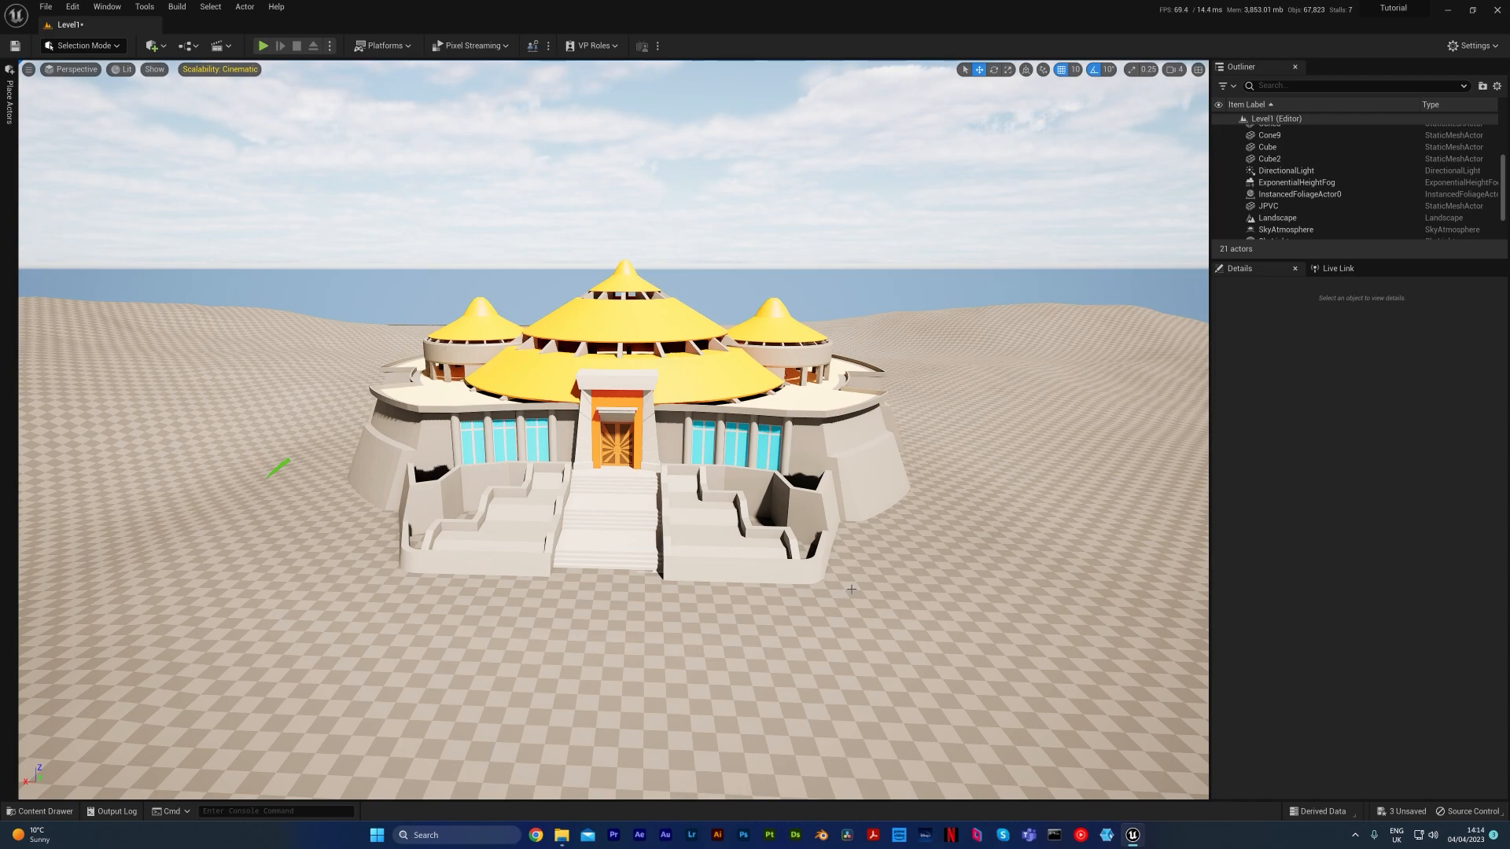
right_drag(874, 546, 877, 560)
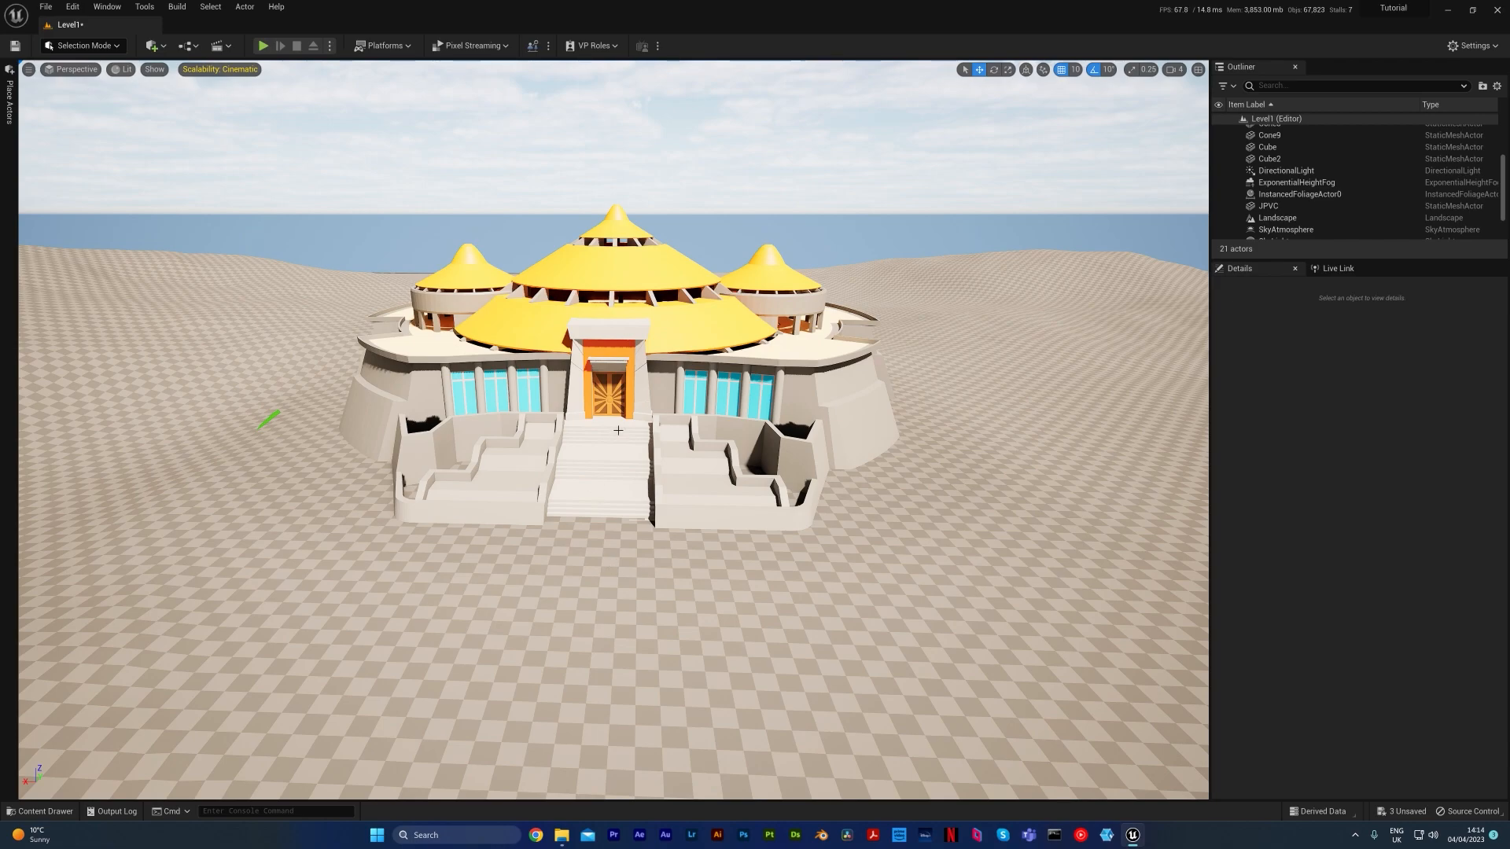
Select the JPVC building, look through the mesh and materials in the VisitorCenter folder, and clear the selection
click(582, 338)
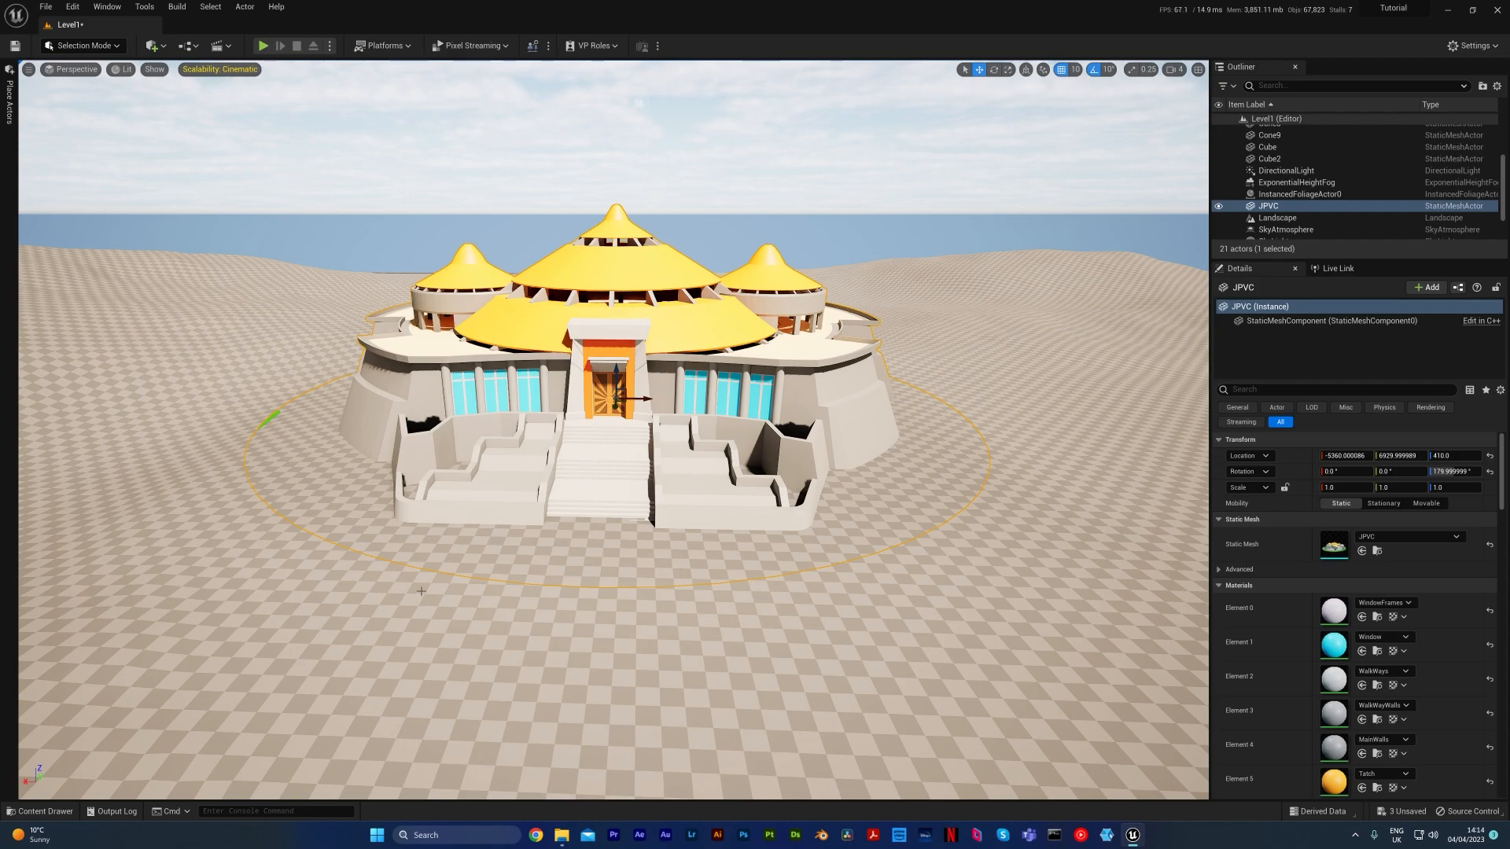
click(45, 810)
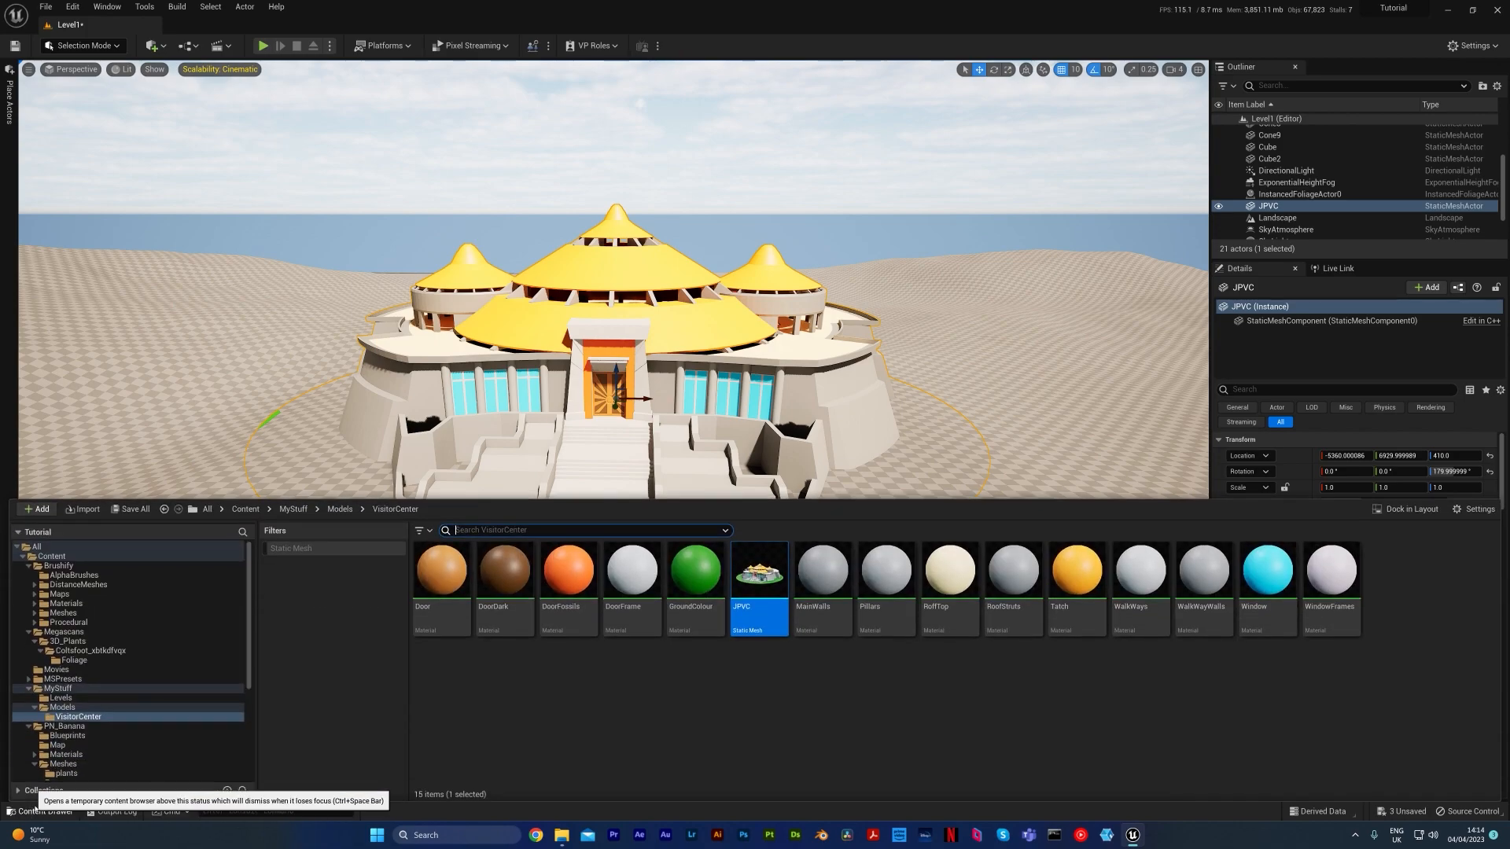
click(783, 725)
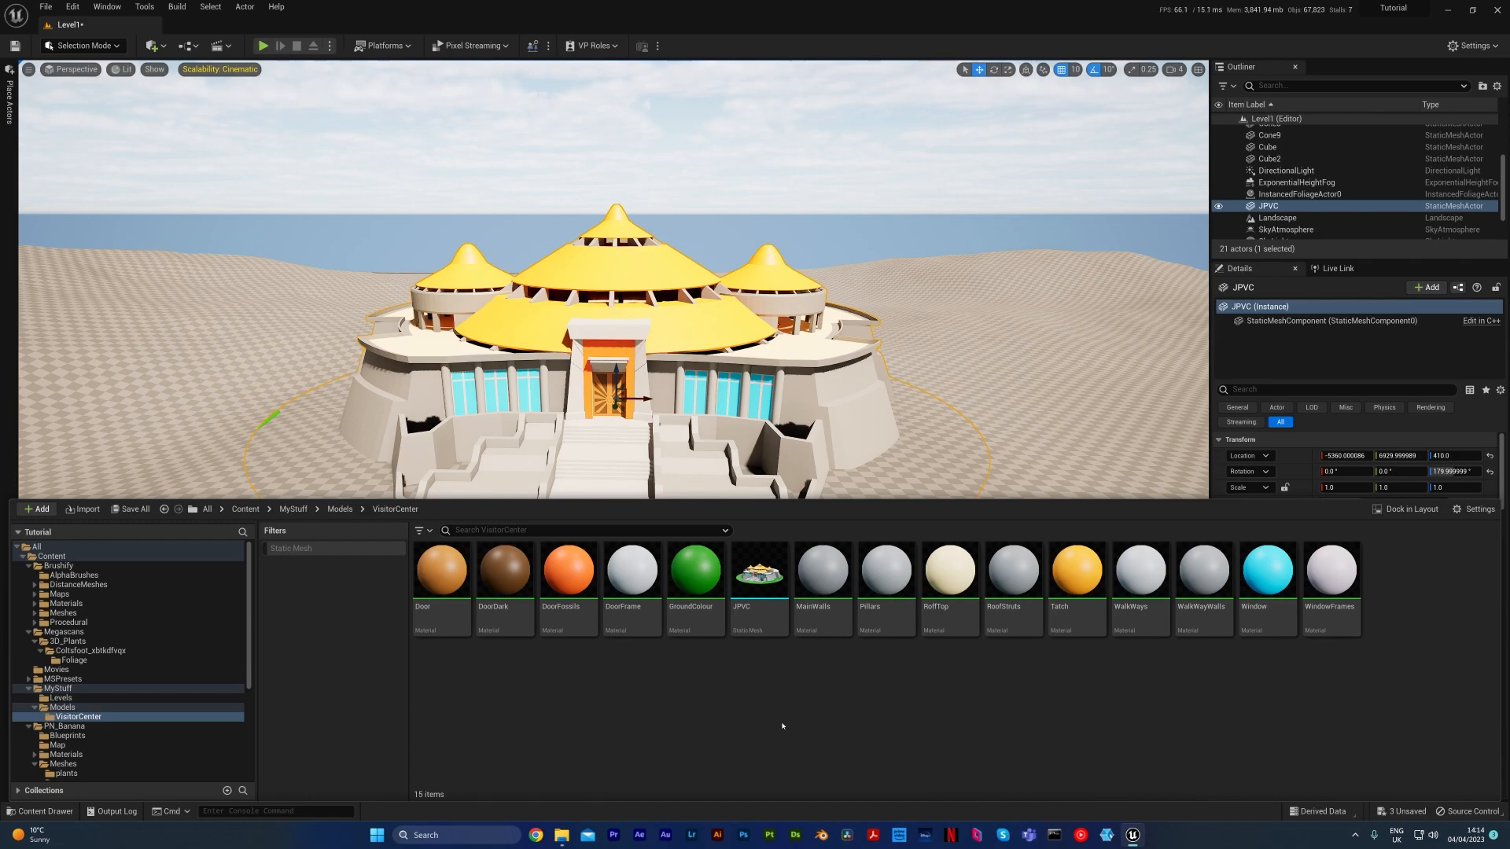
click(619, 172)
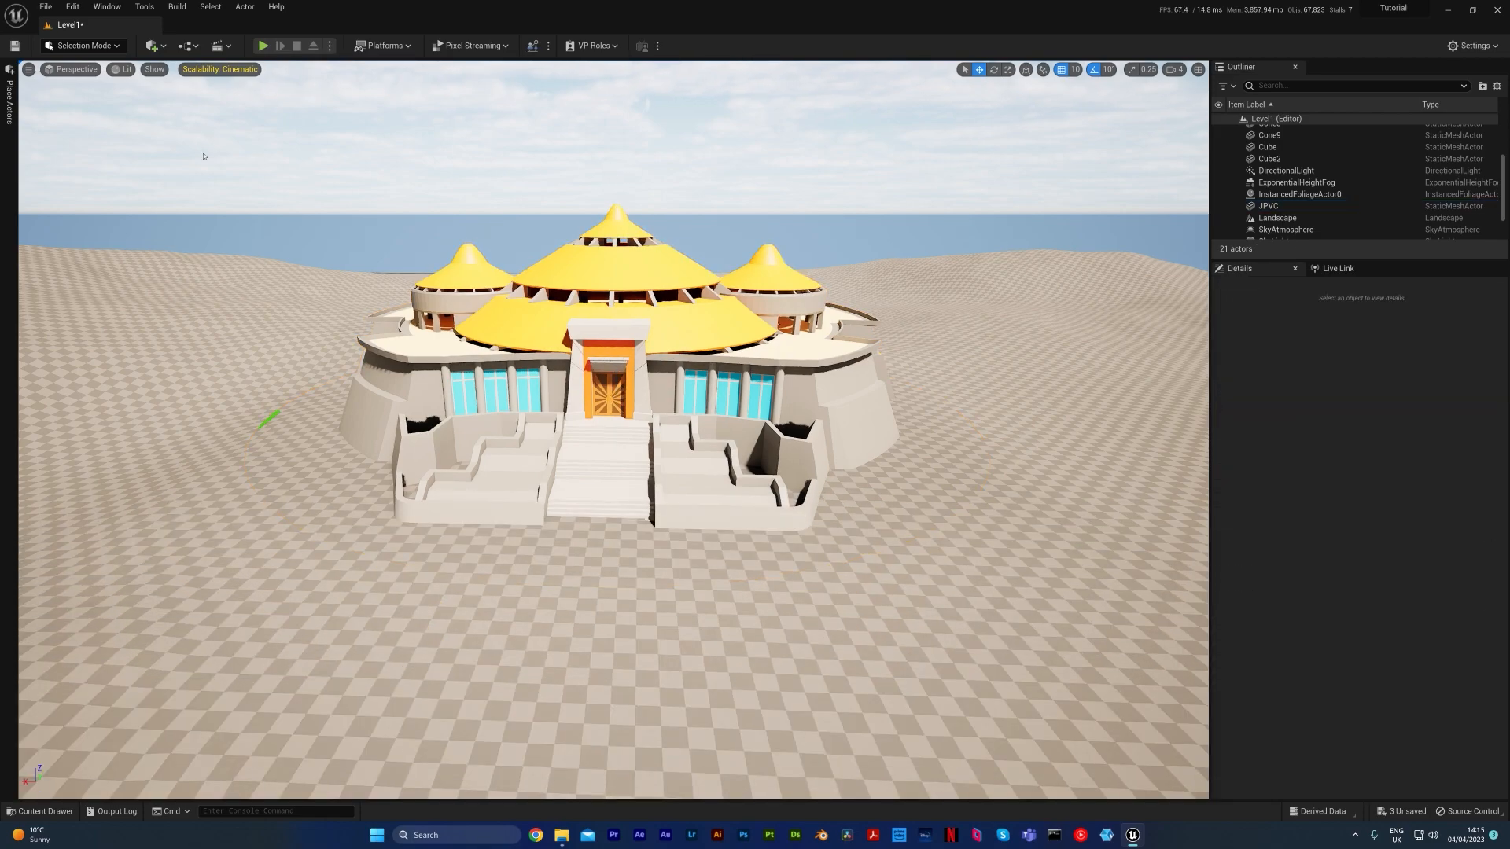
Open Quixel Bridge in a taller window and check the signed-in account options
click(153, 46)
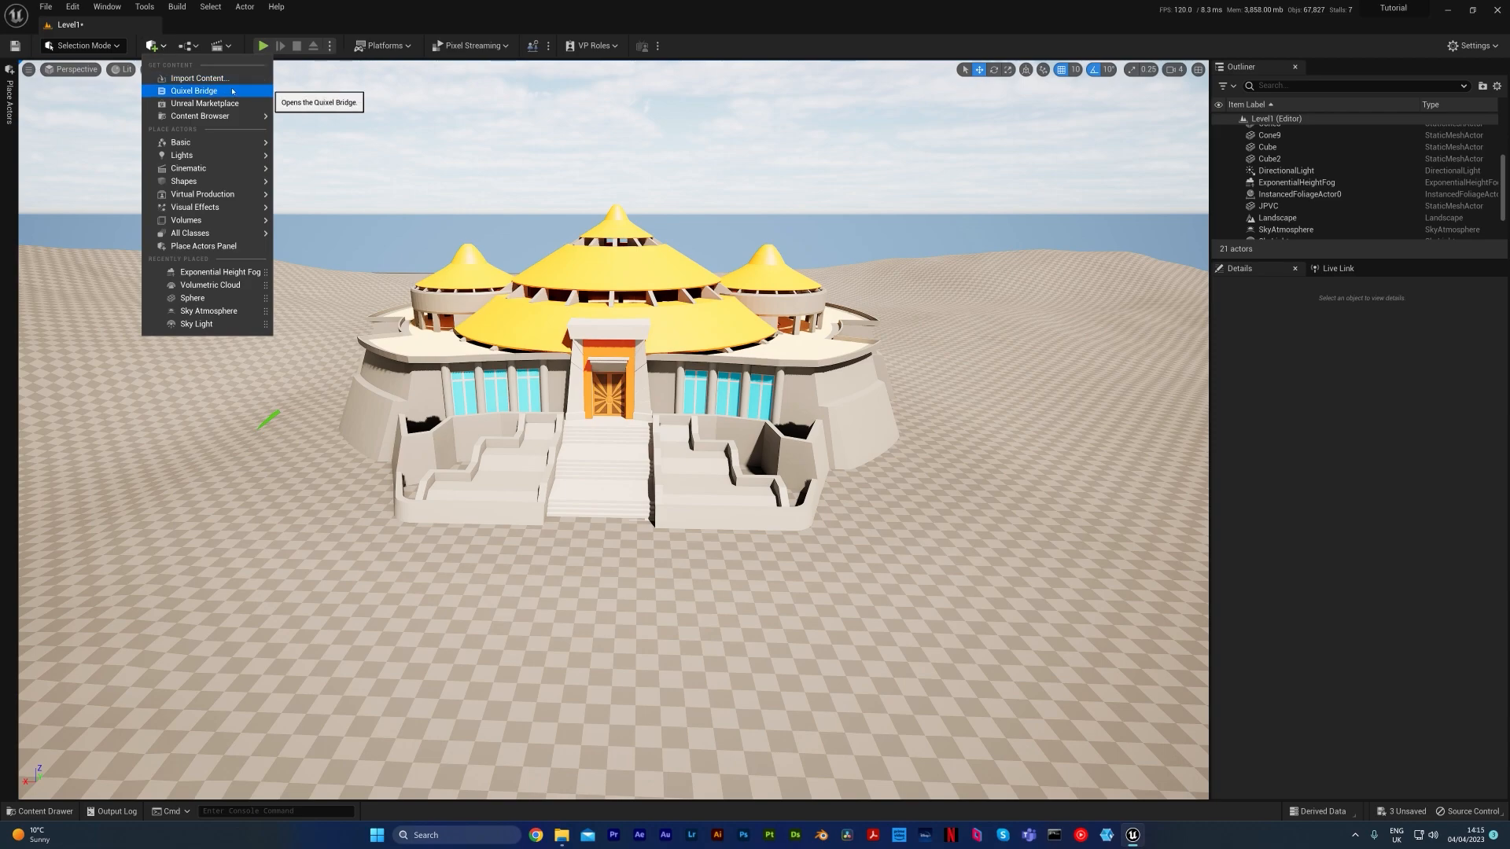
click(173, 92)
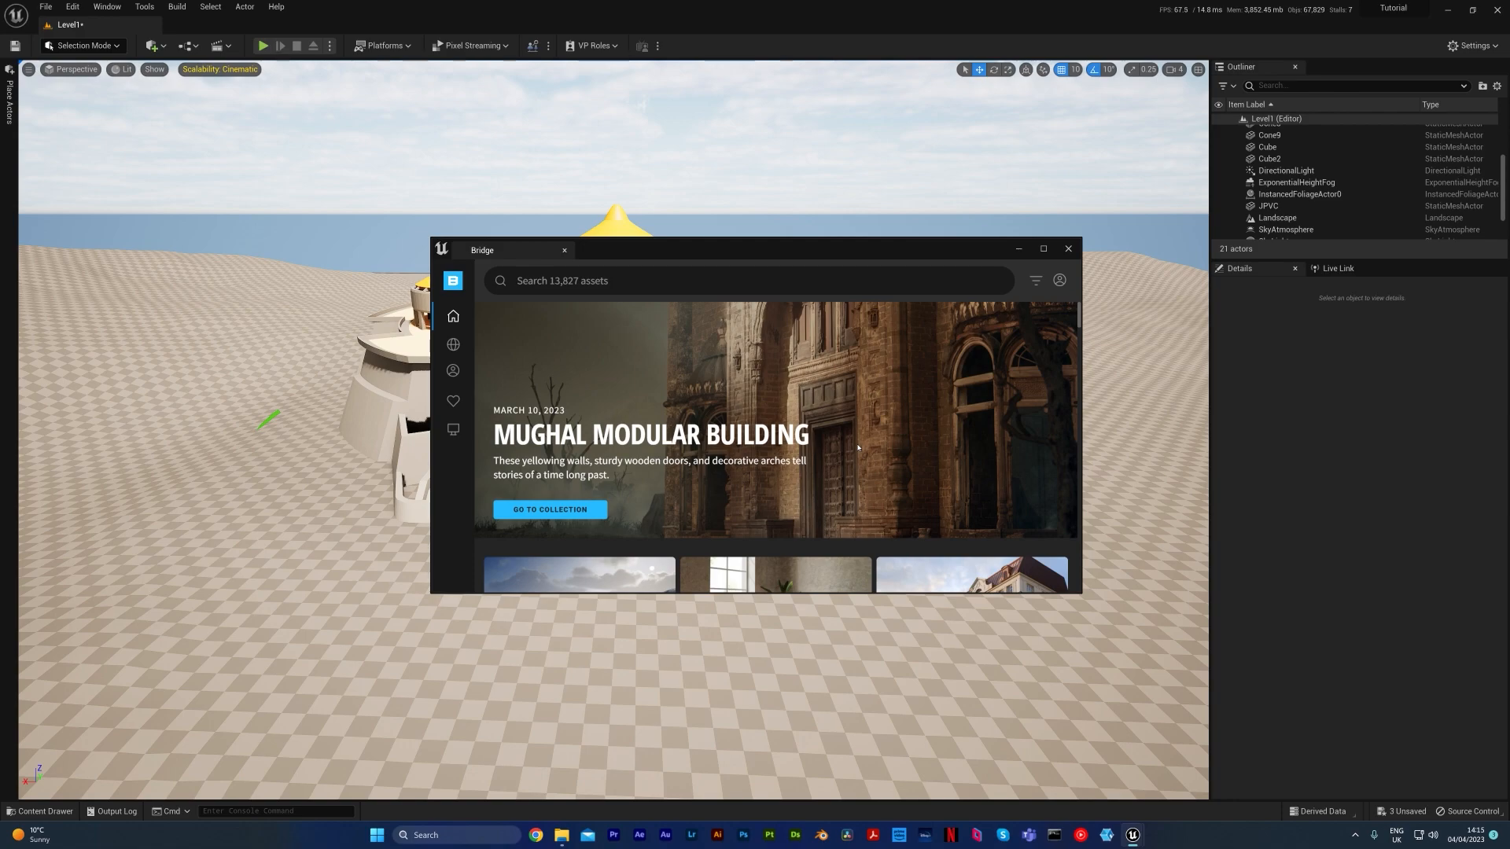
drag(857, 238, 857, 81)
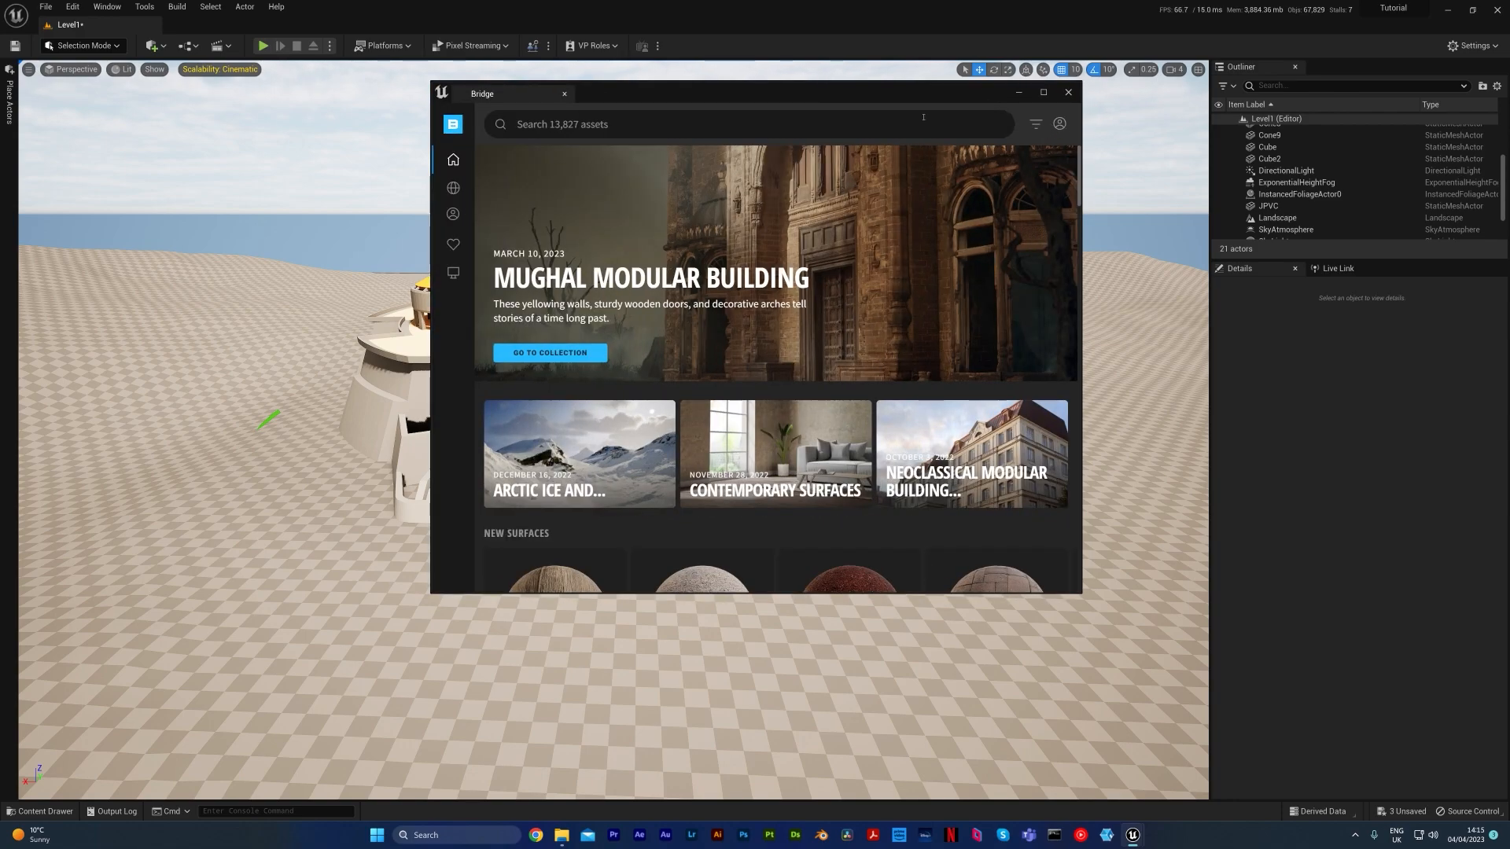
drag(884, 101, 878, 141)
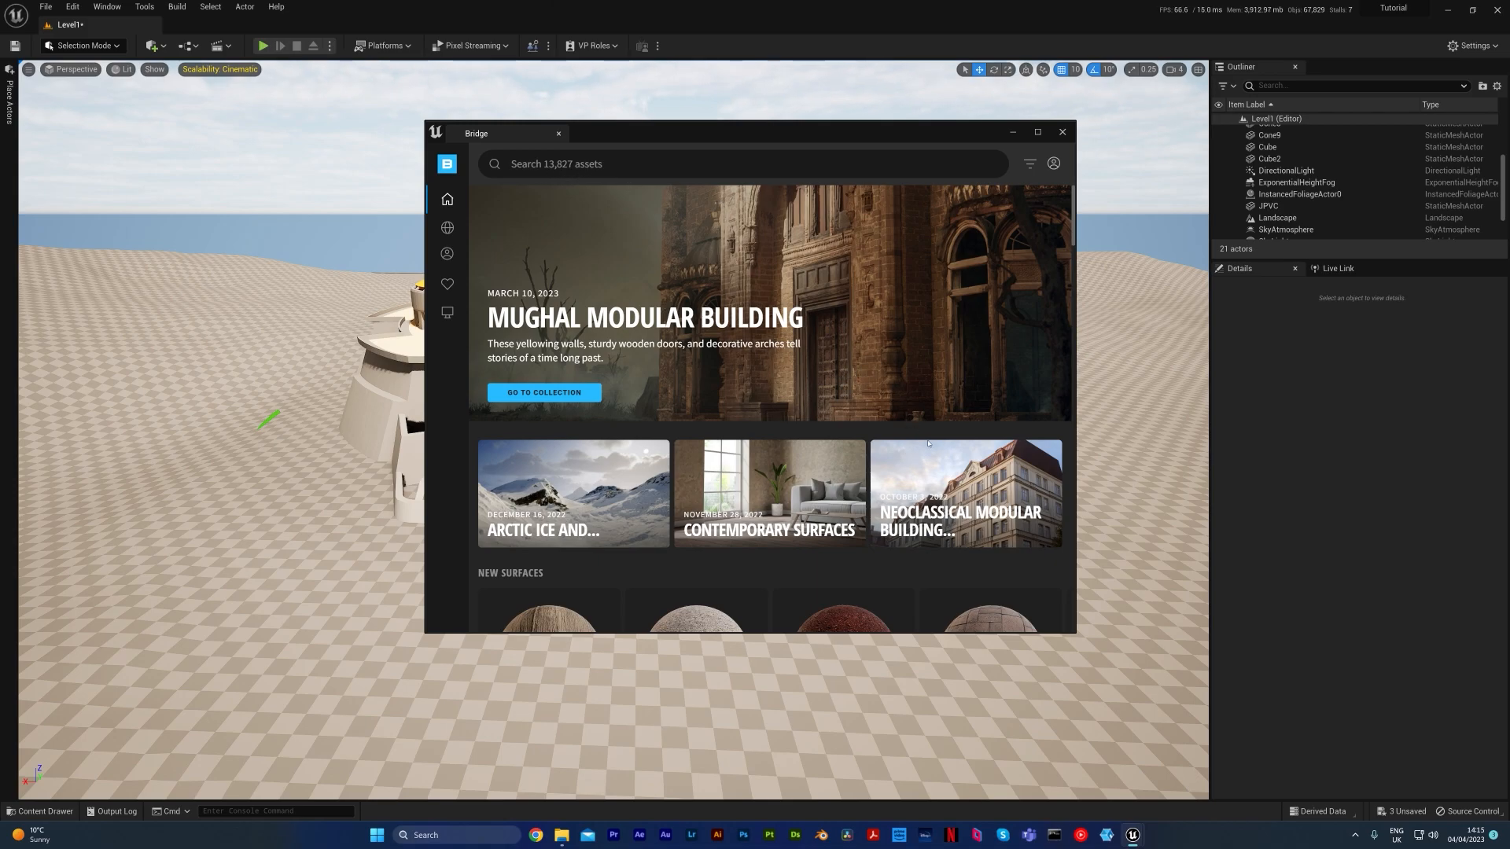
scroll(920, 445, down, 2)
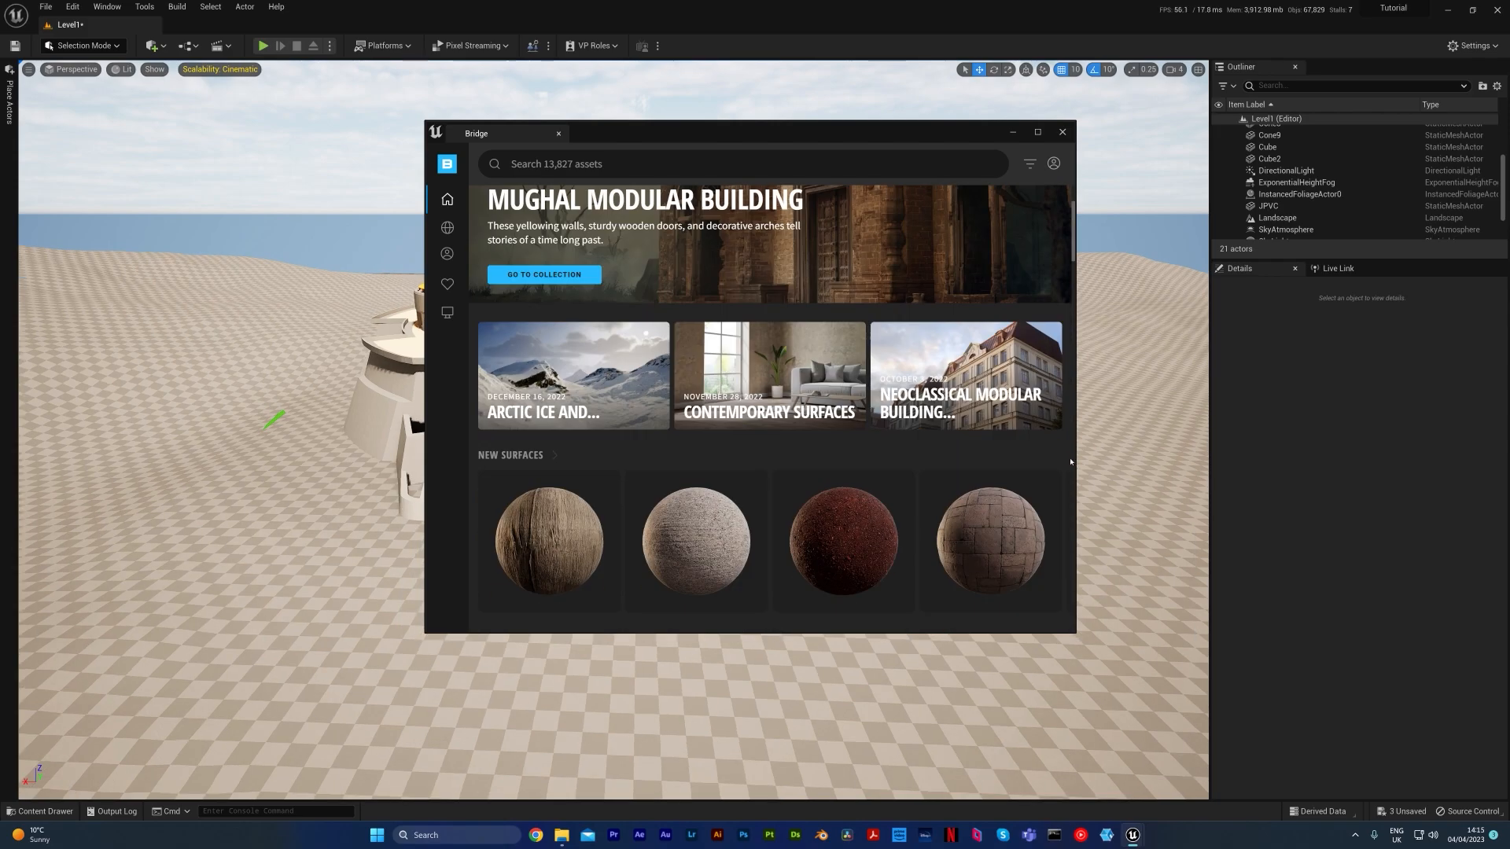
click(1055, 165)
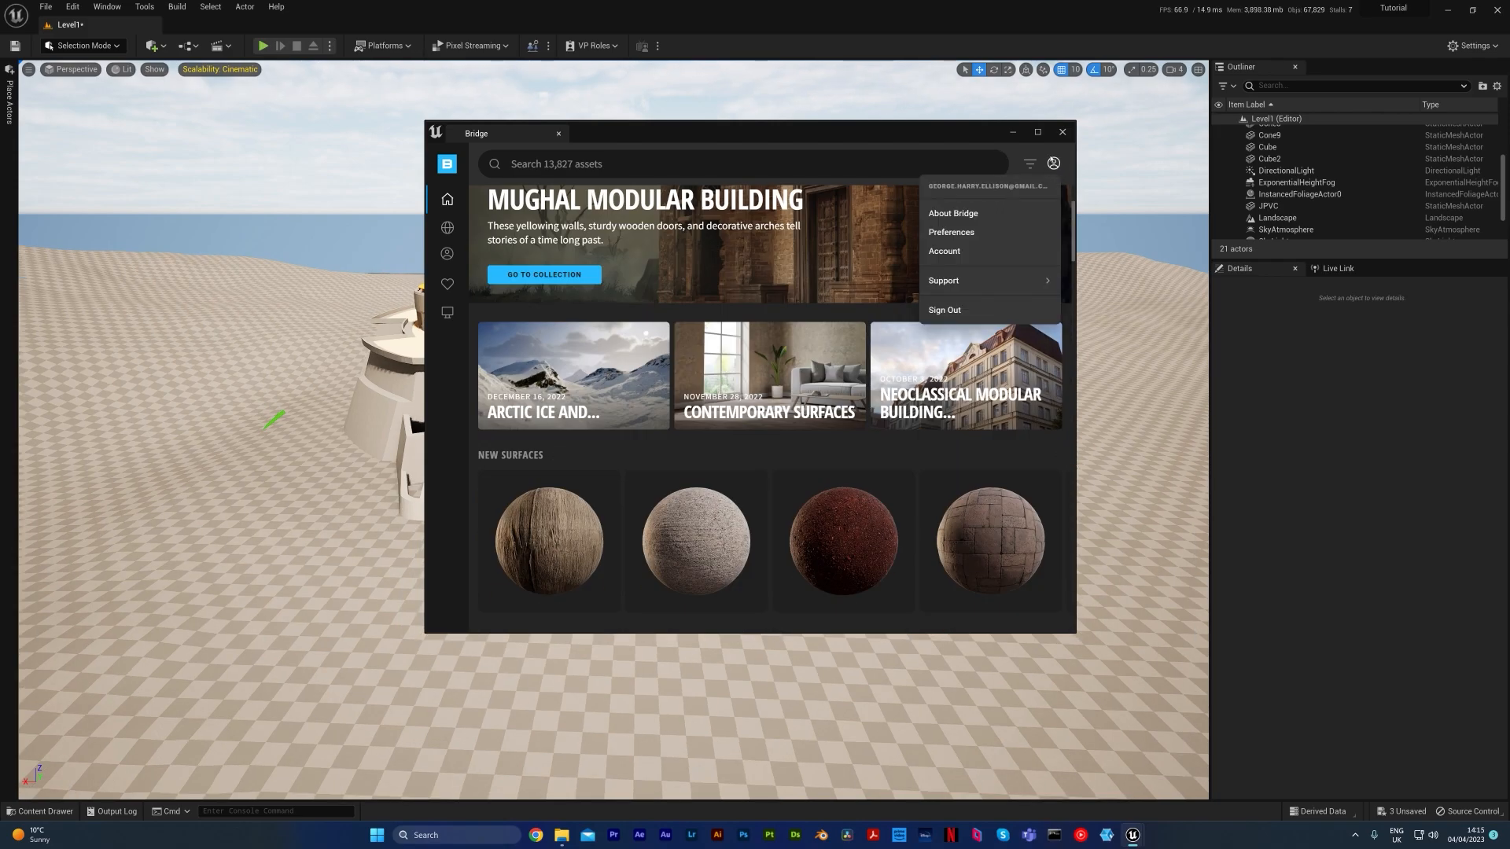
click(1053, 163)
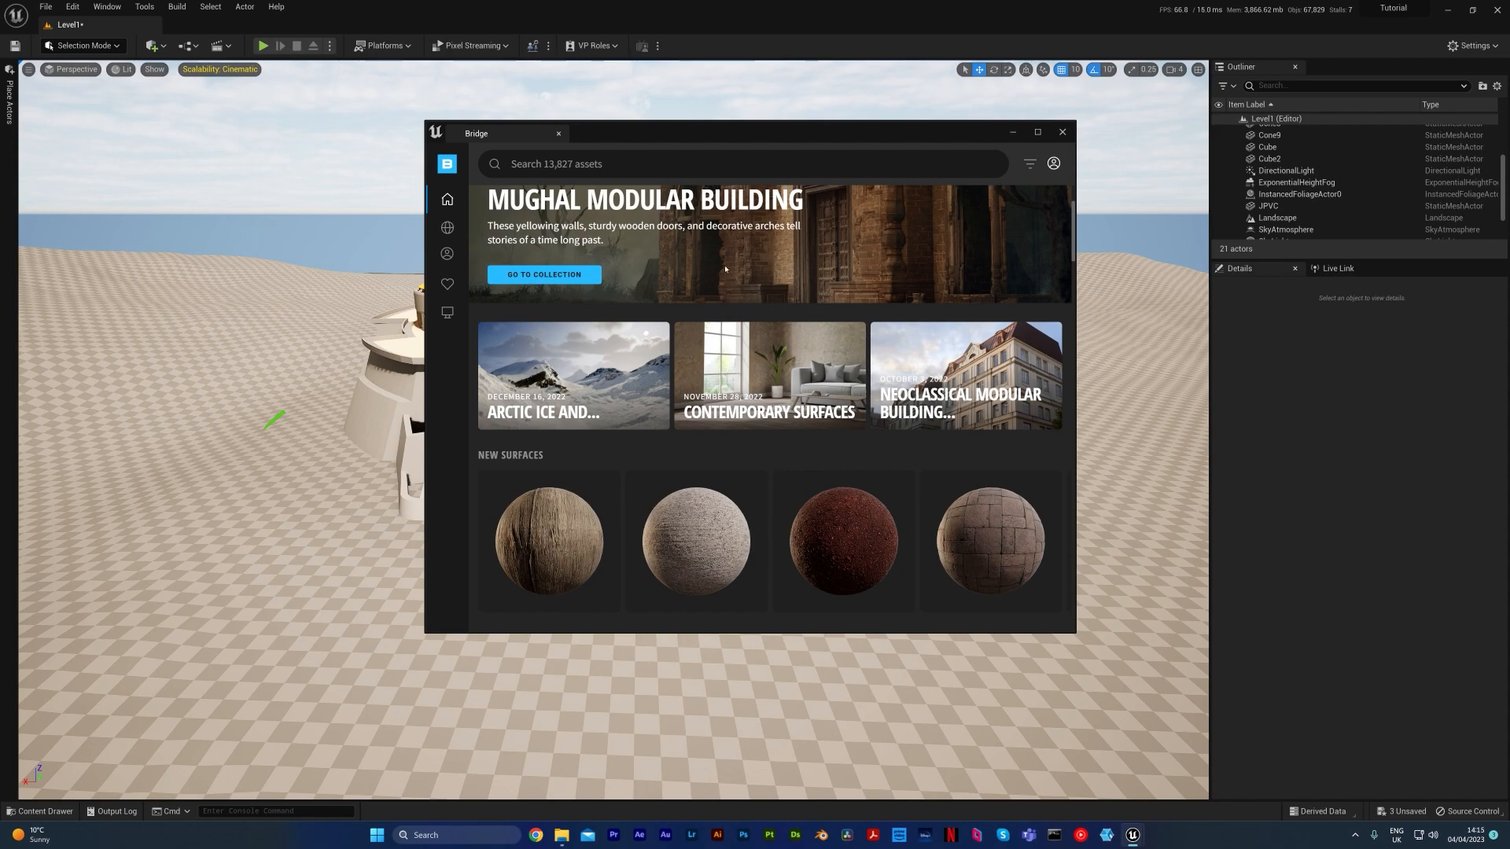
Widen the Bridge window and browse the 3D Plants library to the Fern category
click(444, 206)
drag(426, 221, 285, 211)
mouse_move(306, 202)
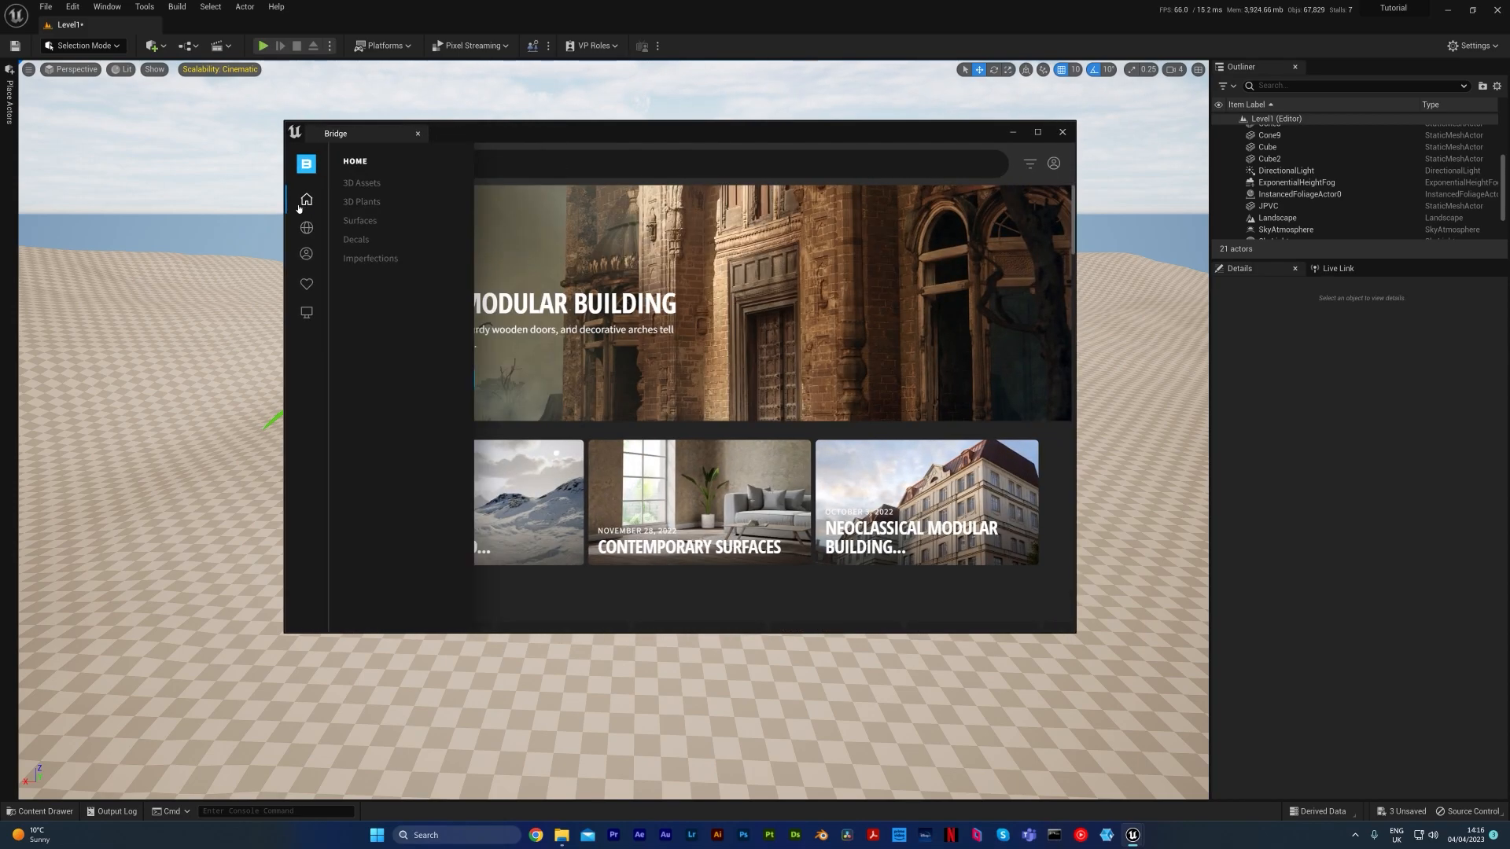
click(357, 203)
click(355, 203)
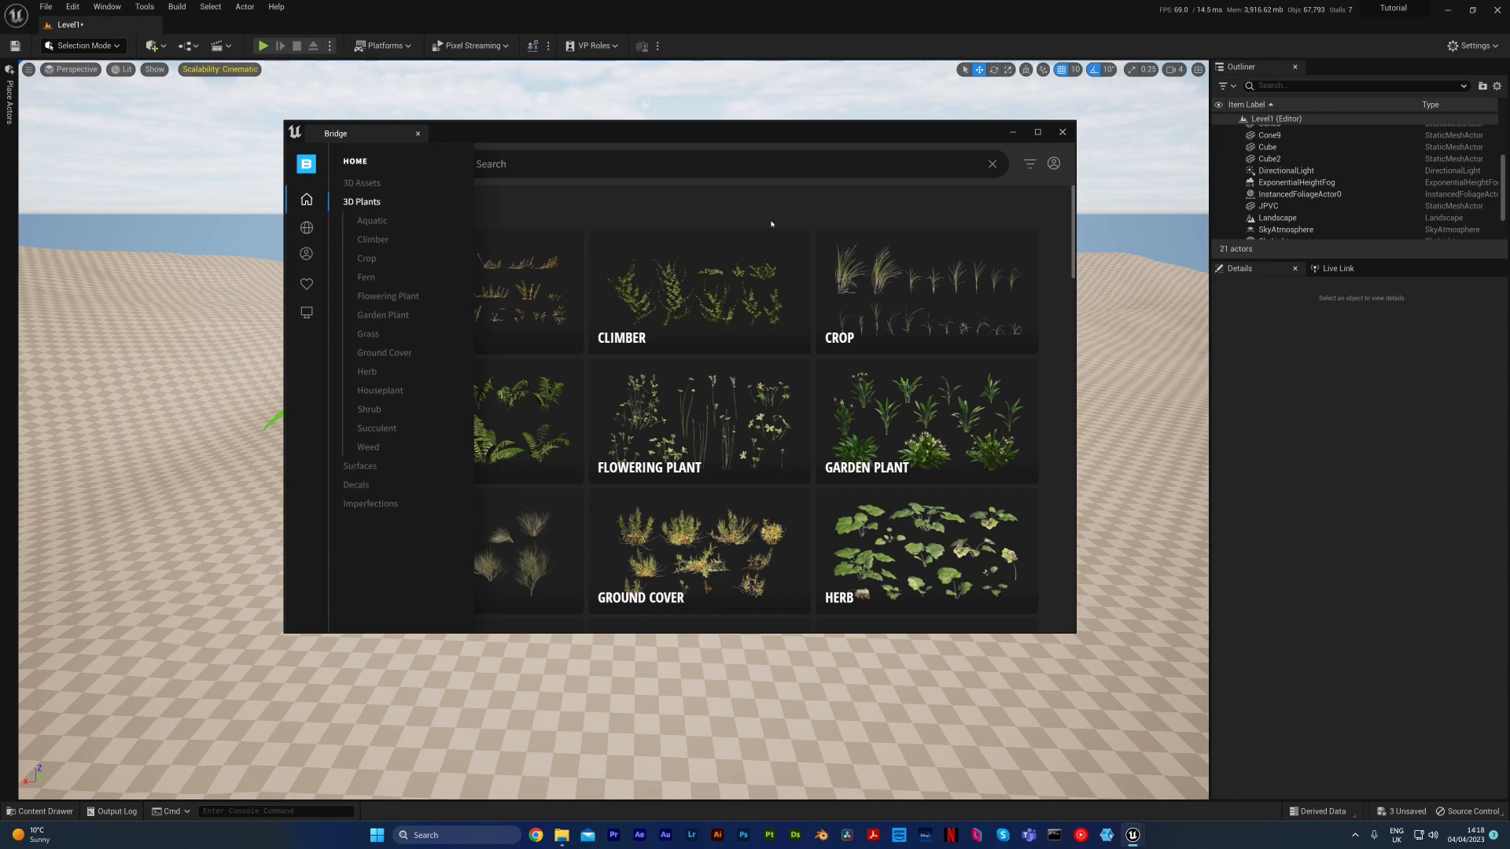
drag(1074, 253, 1072, 288)
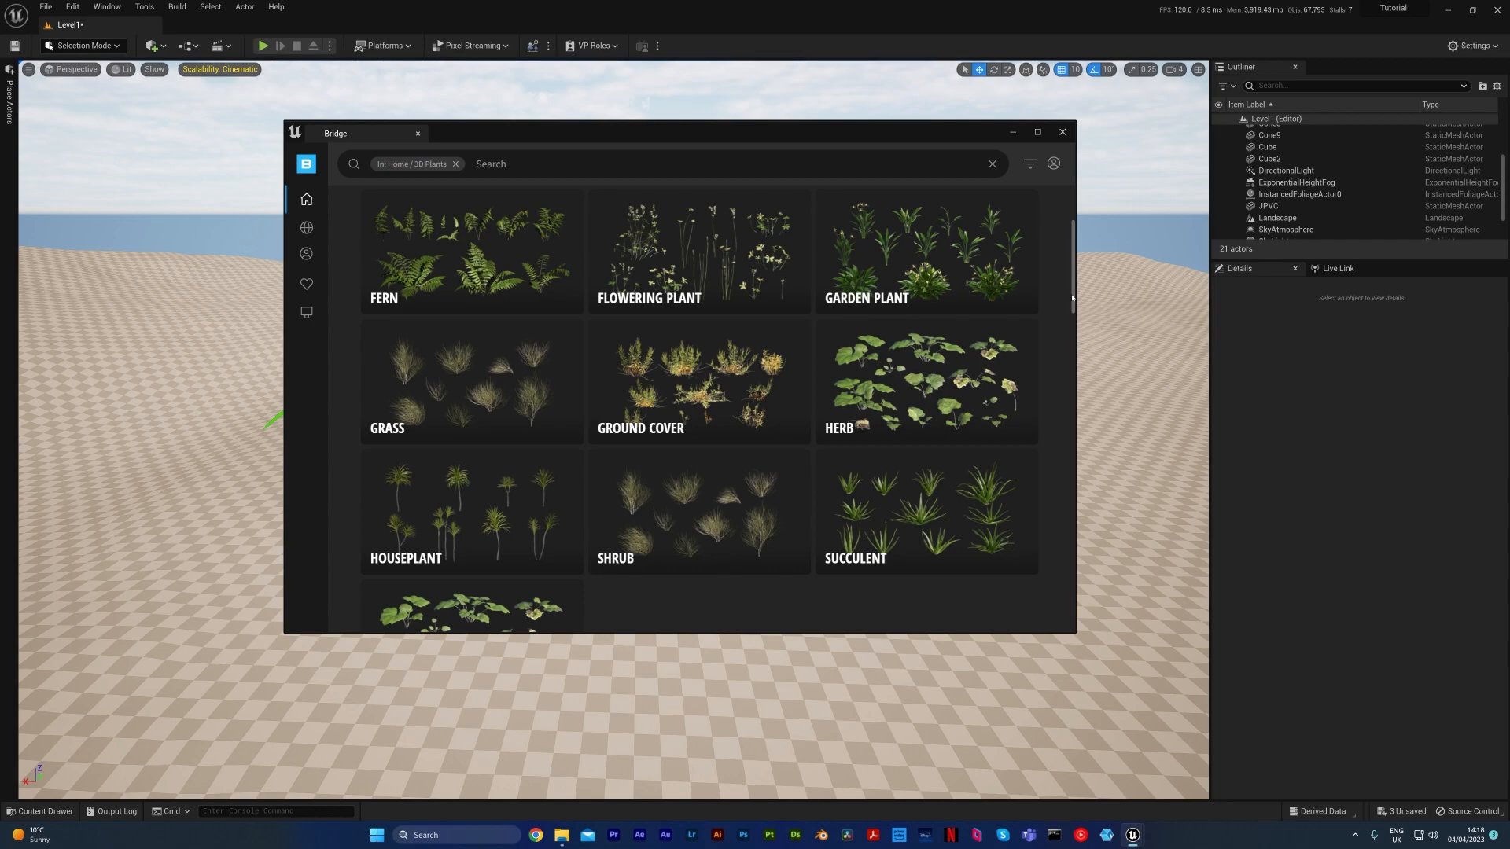
mouse_move(1072, 297)
mouse_down()
mouse_move(1075, 316)
mouse_move(1073, 267)
mouse_up()
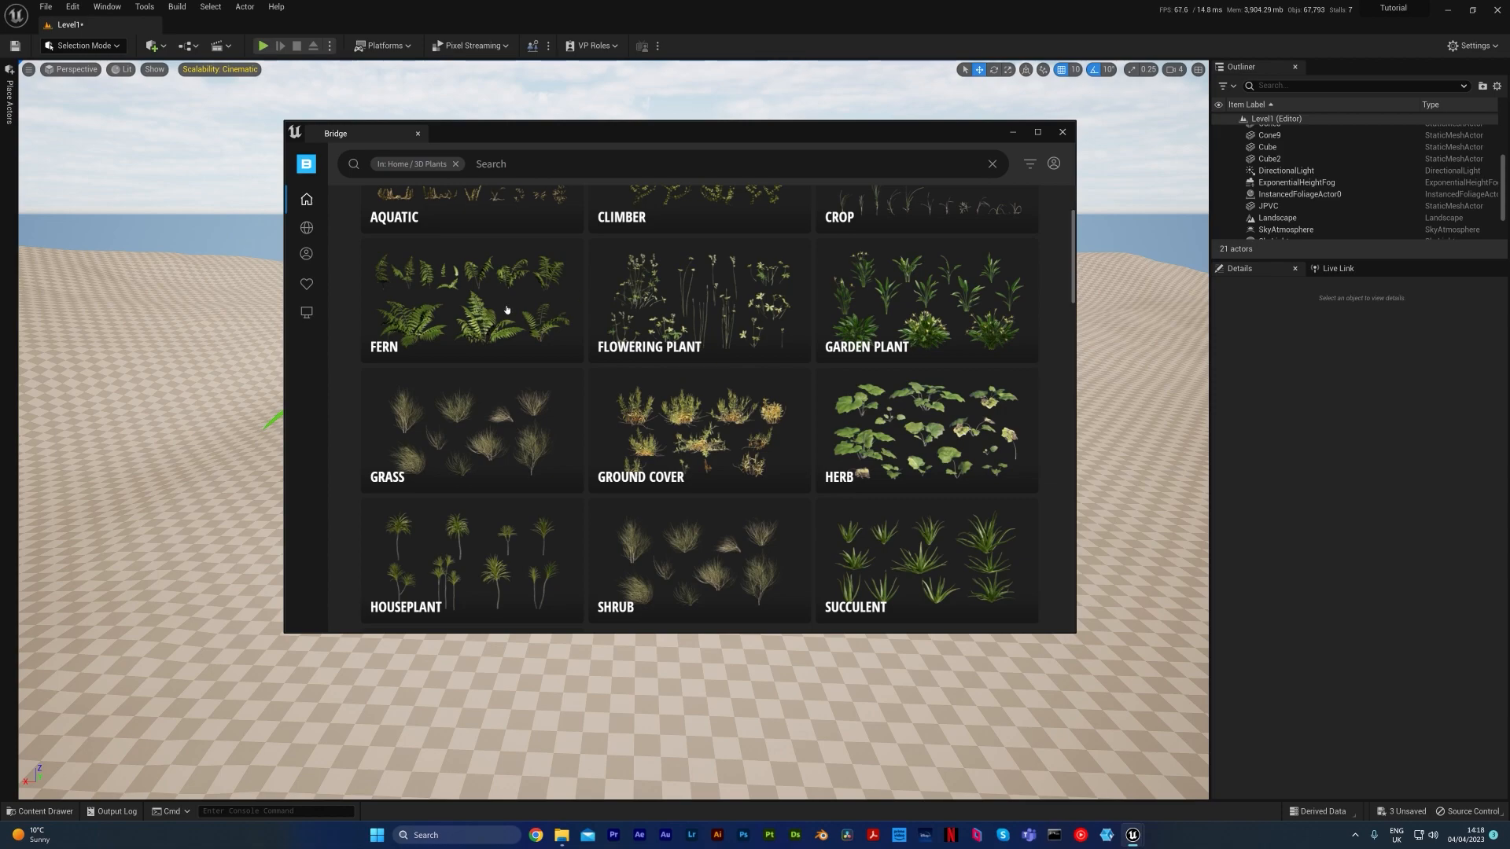
click(512, 347)
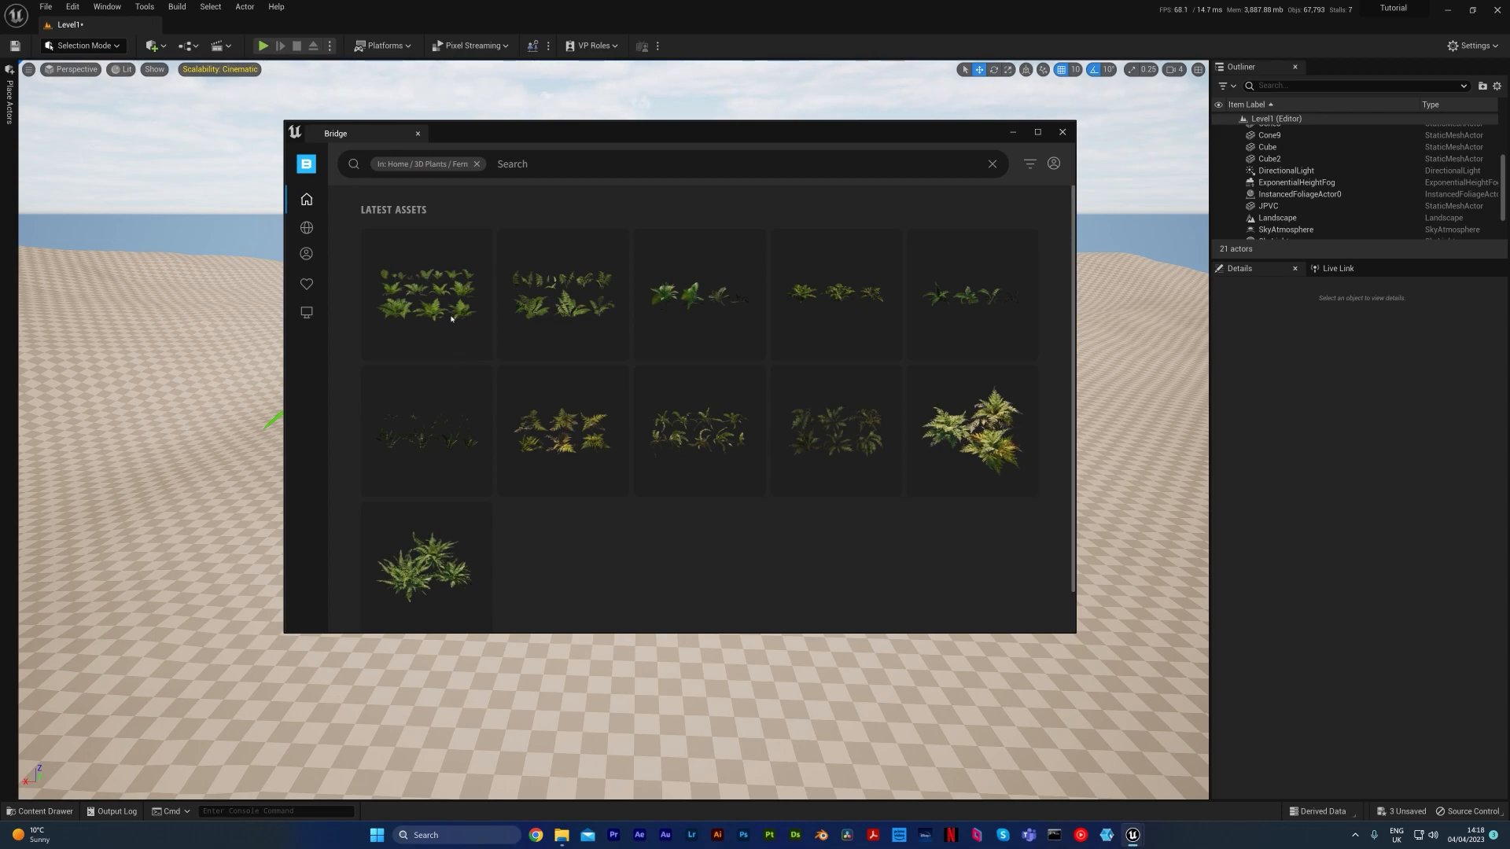
Download the Lady Fern asset at High Quality, add it to the project, and close the Bridge windows
mouse_move(483, 328)
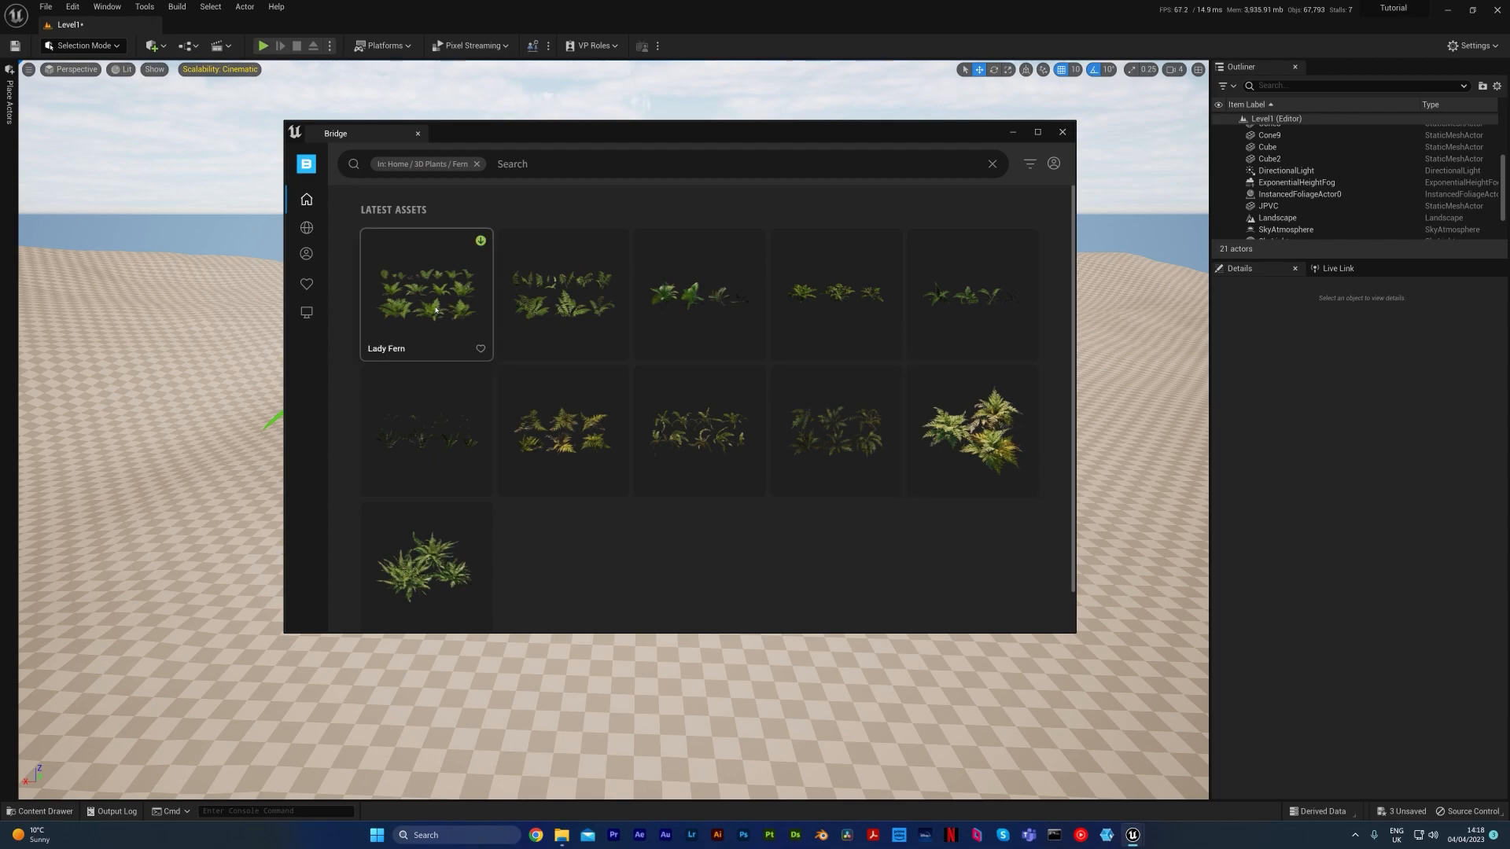
click(436, 311)
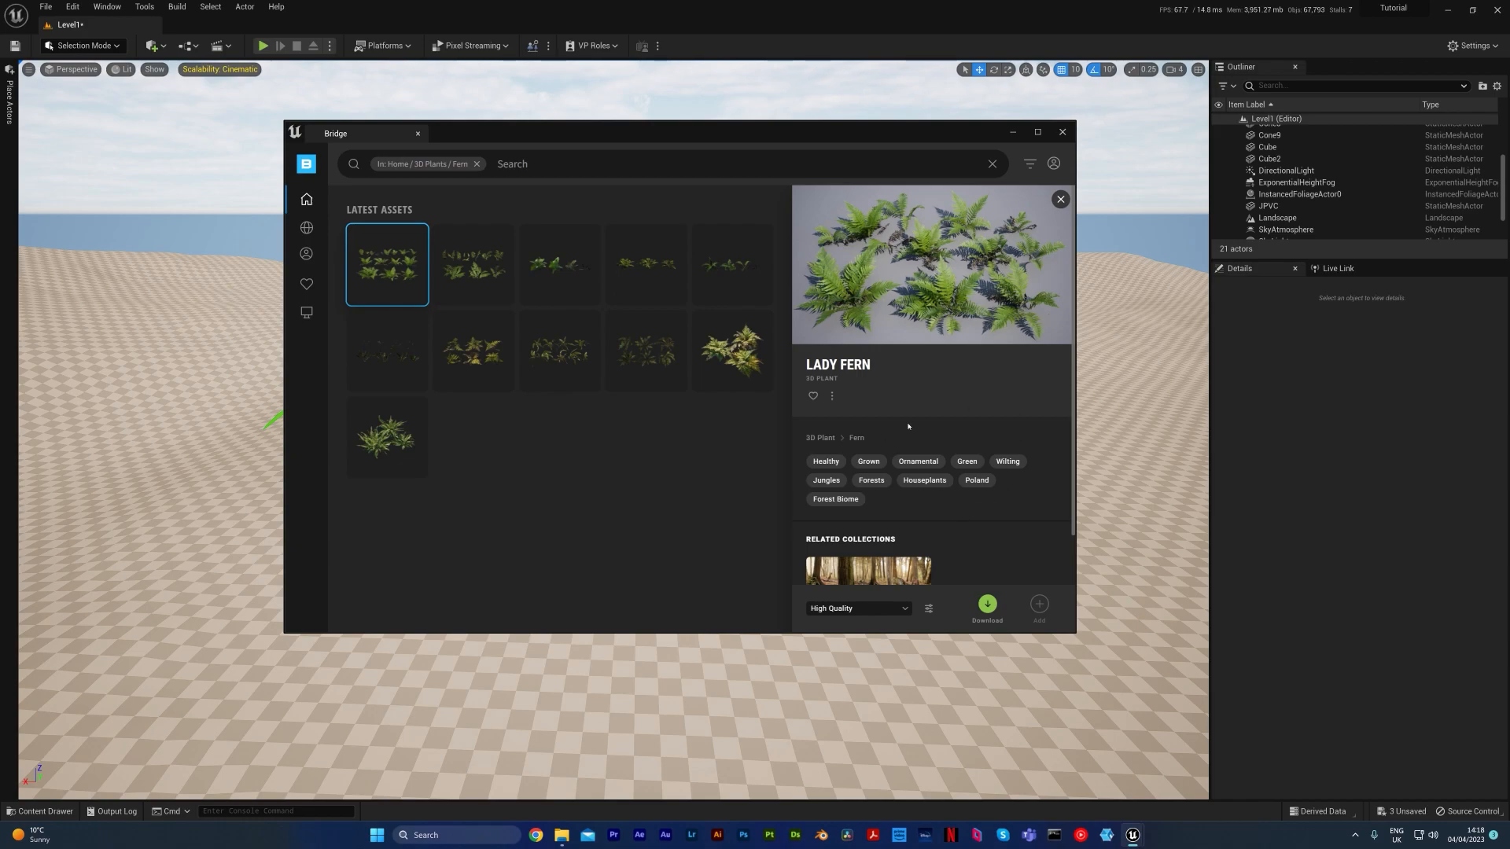
click(821, 612)
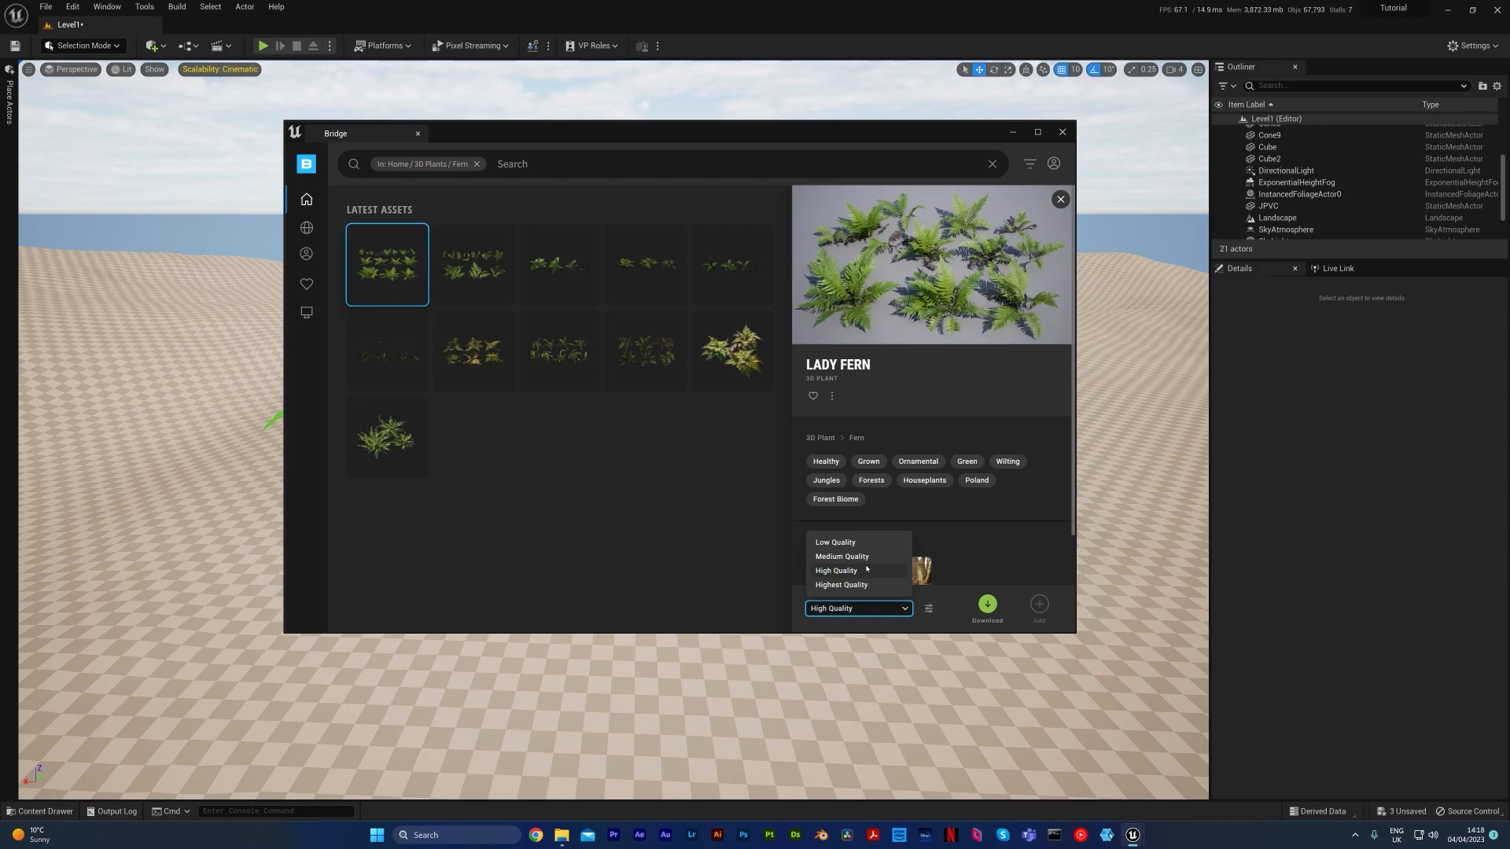
click(854, 570)
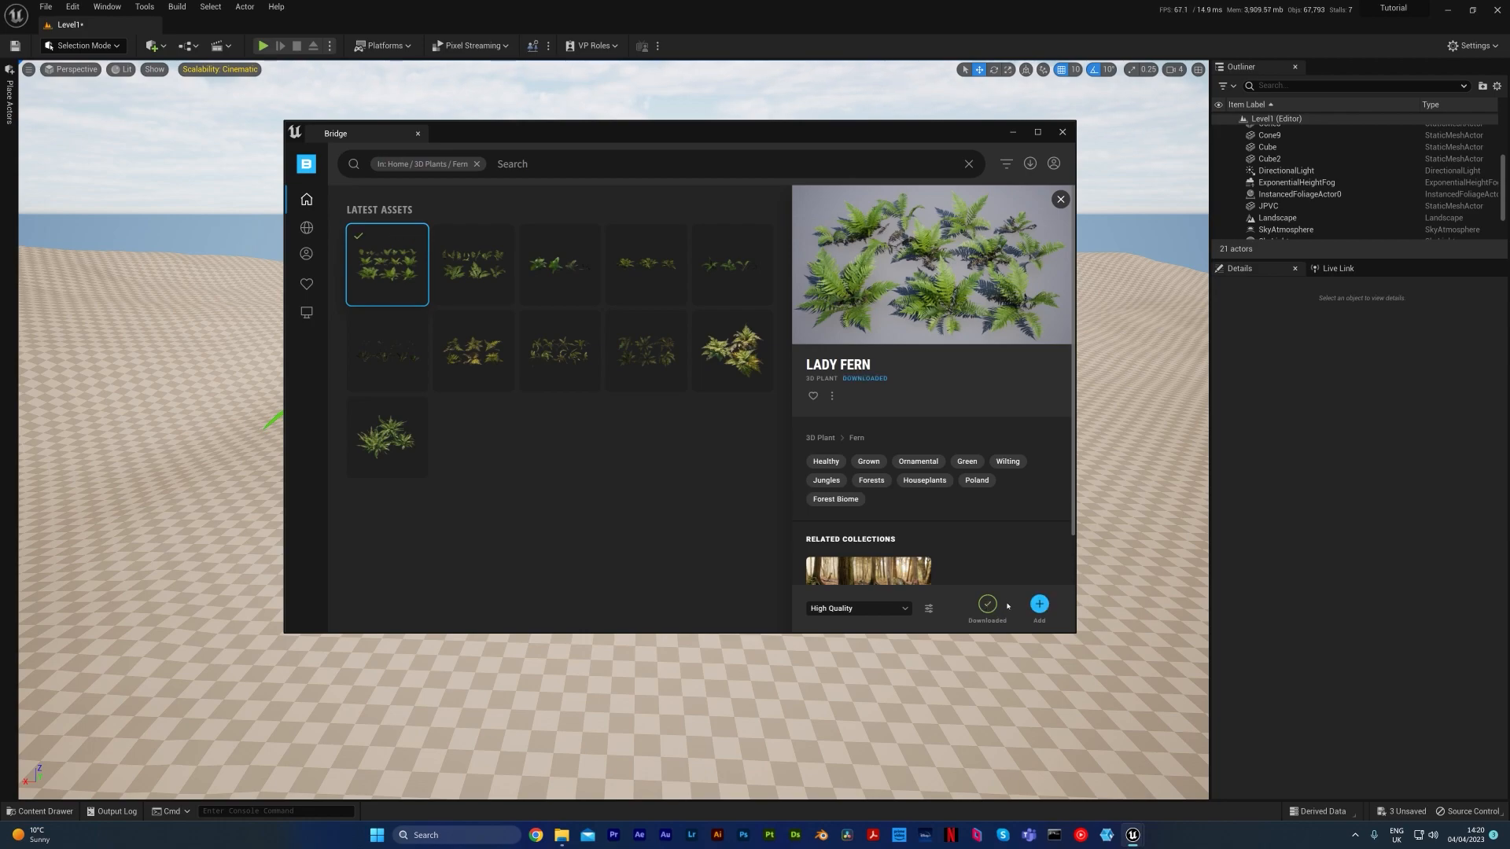
click(1039, 604)
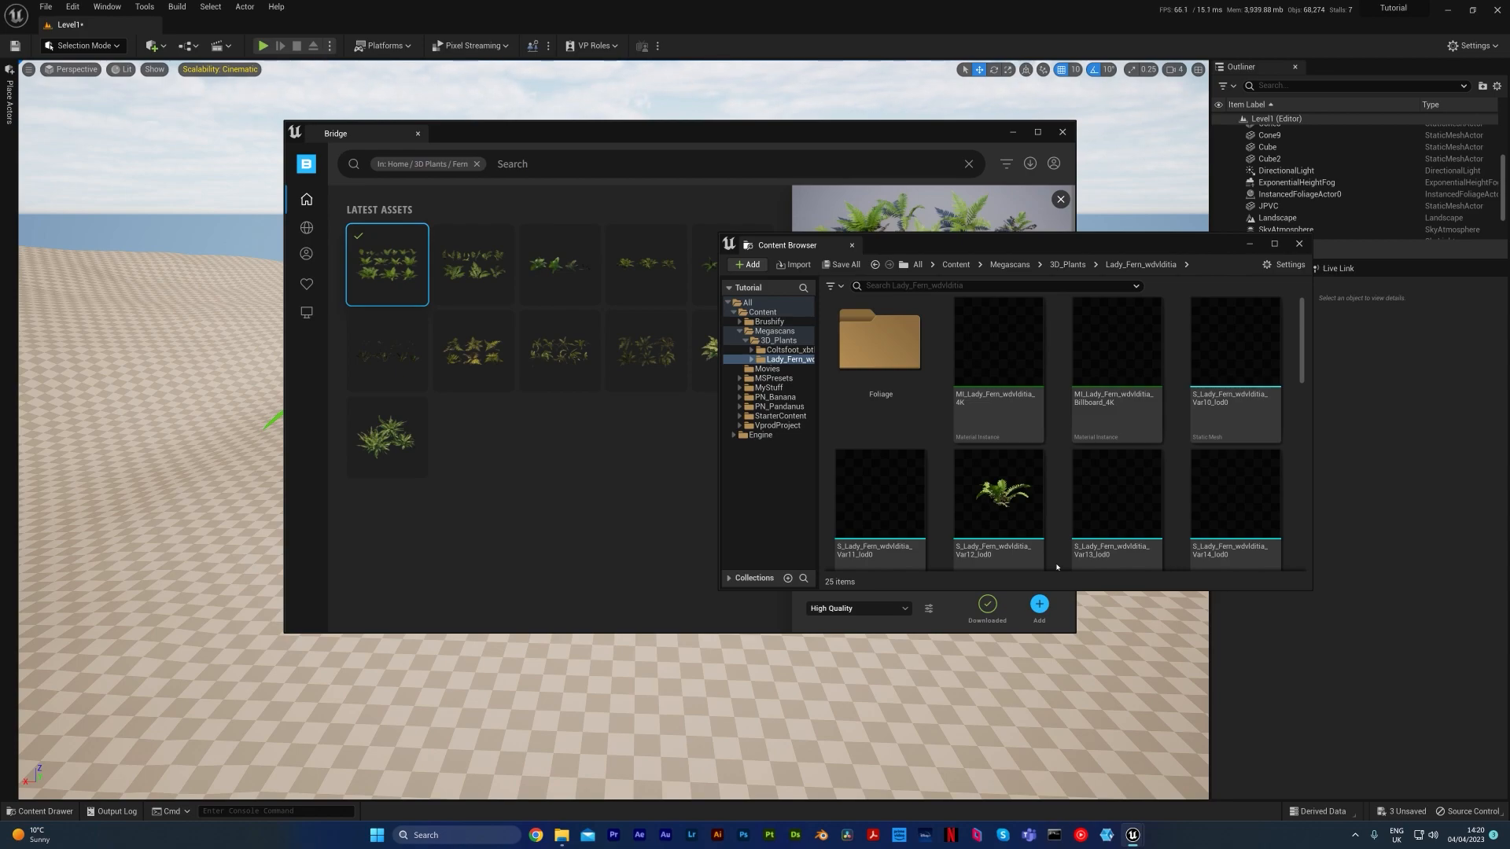
click(1300, 243)
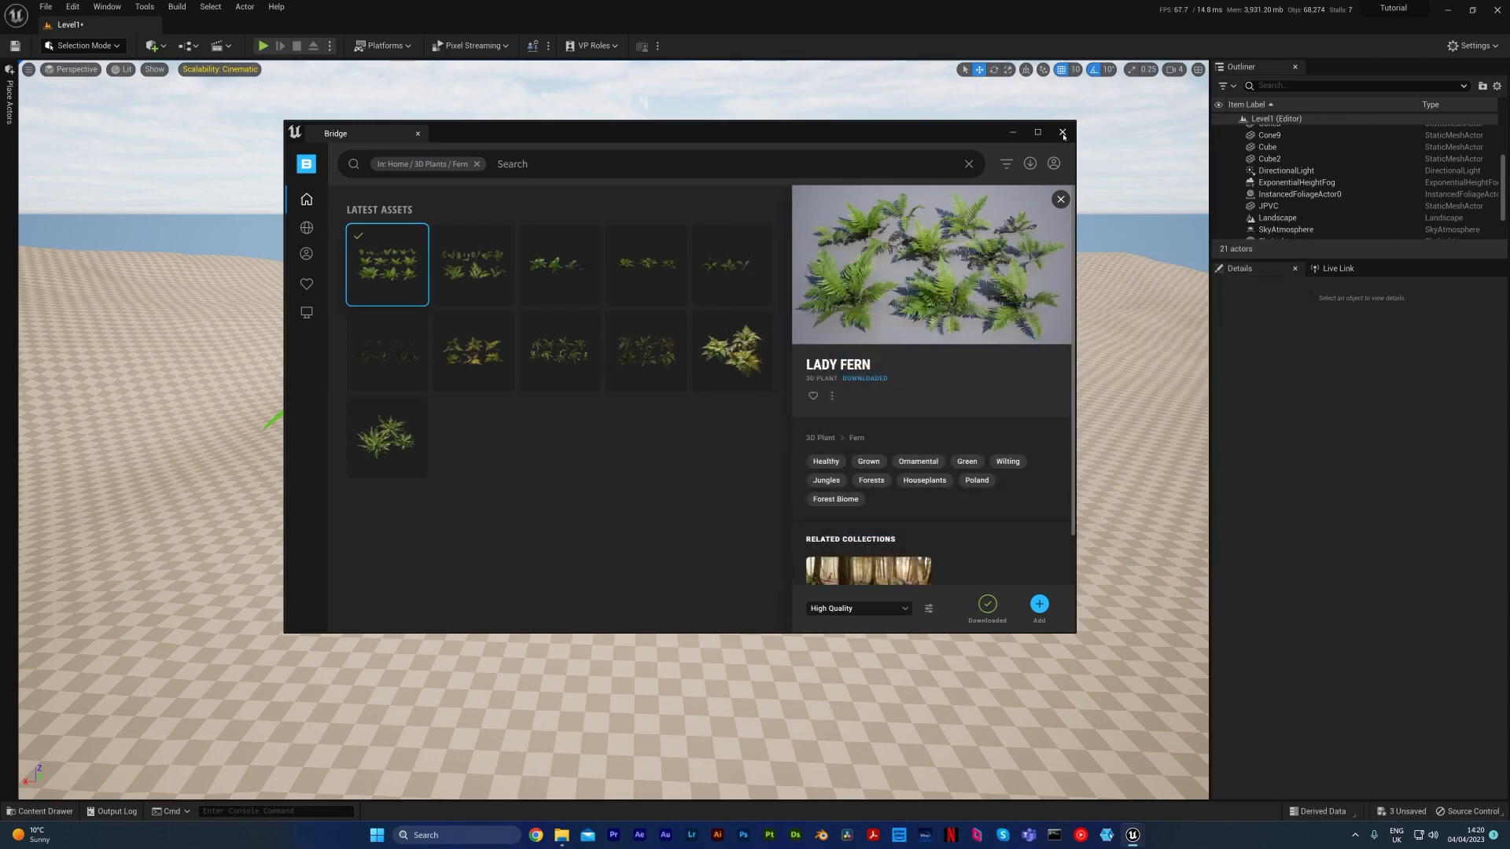
click(1063, 133)
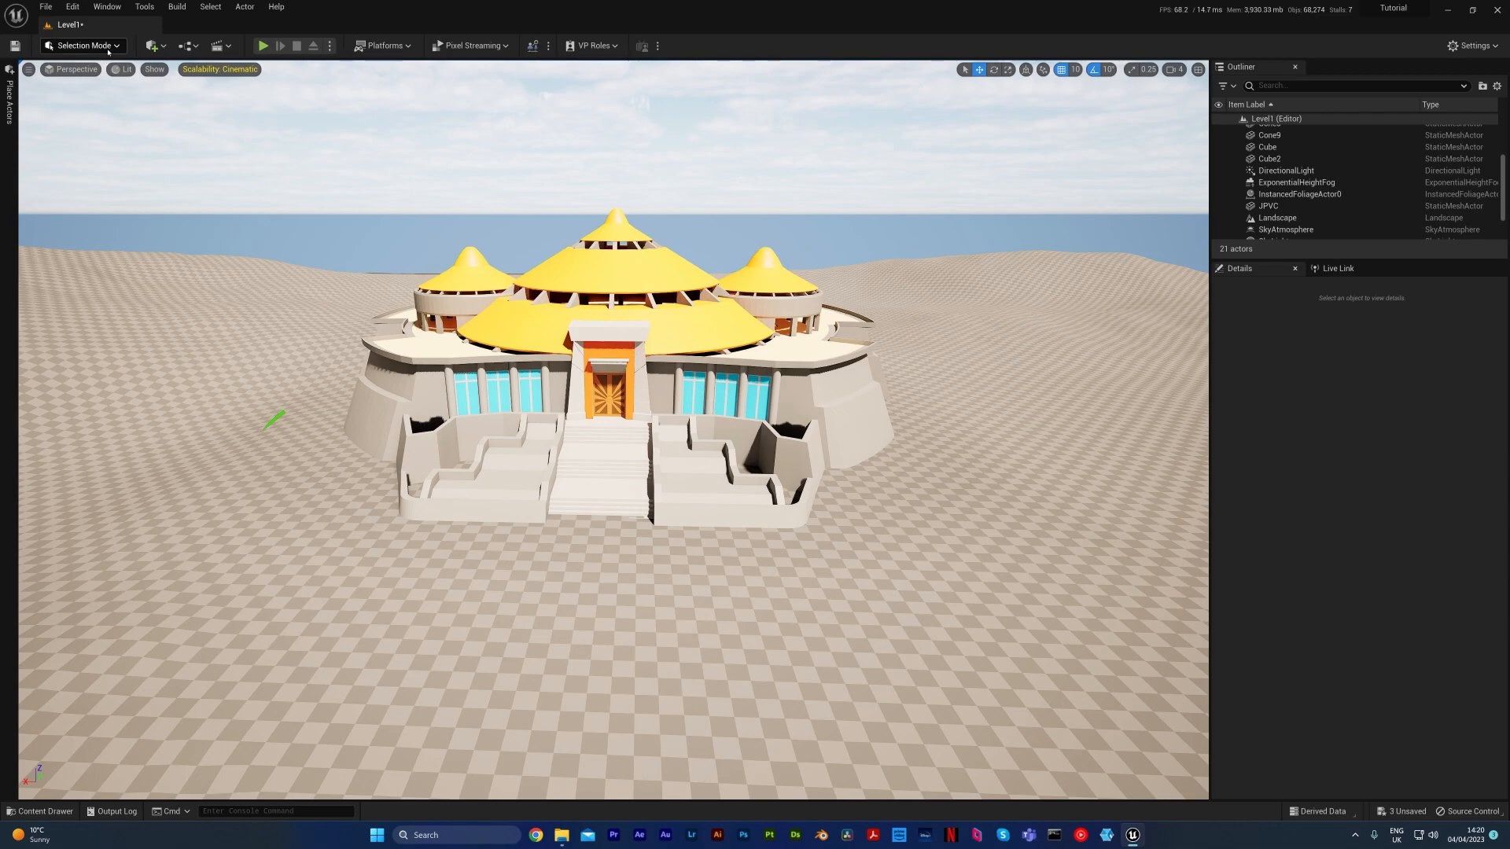
Switch to Foliage mode and open the Coltsfoot folder under Megascans/3D_Plants in the project content
click(63, 49)
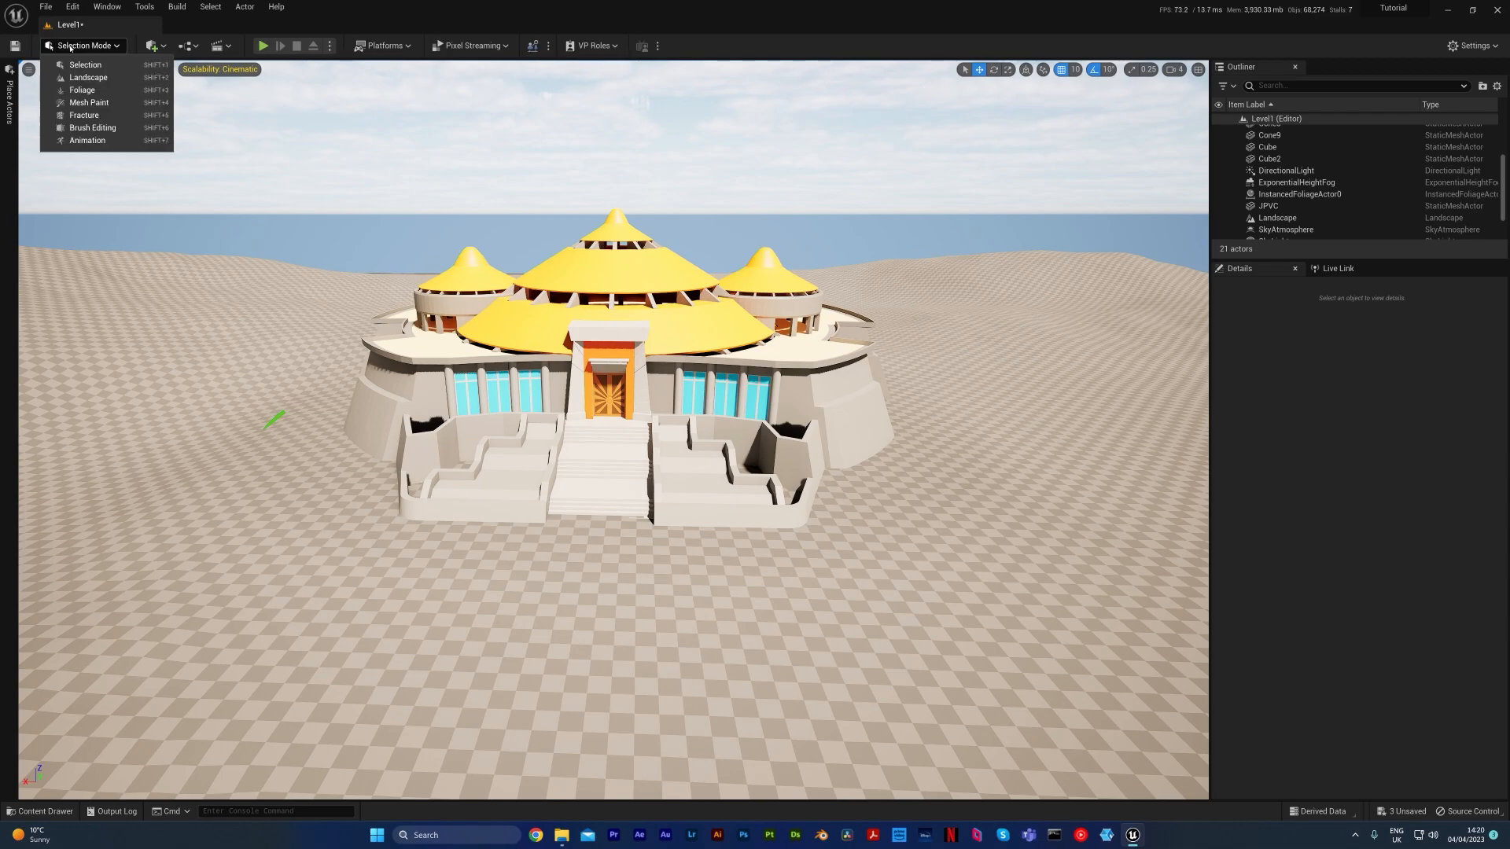
click(83, 90)
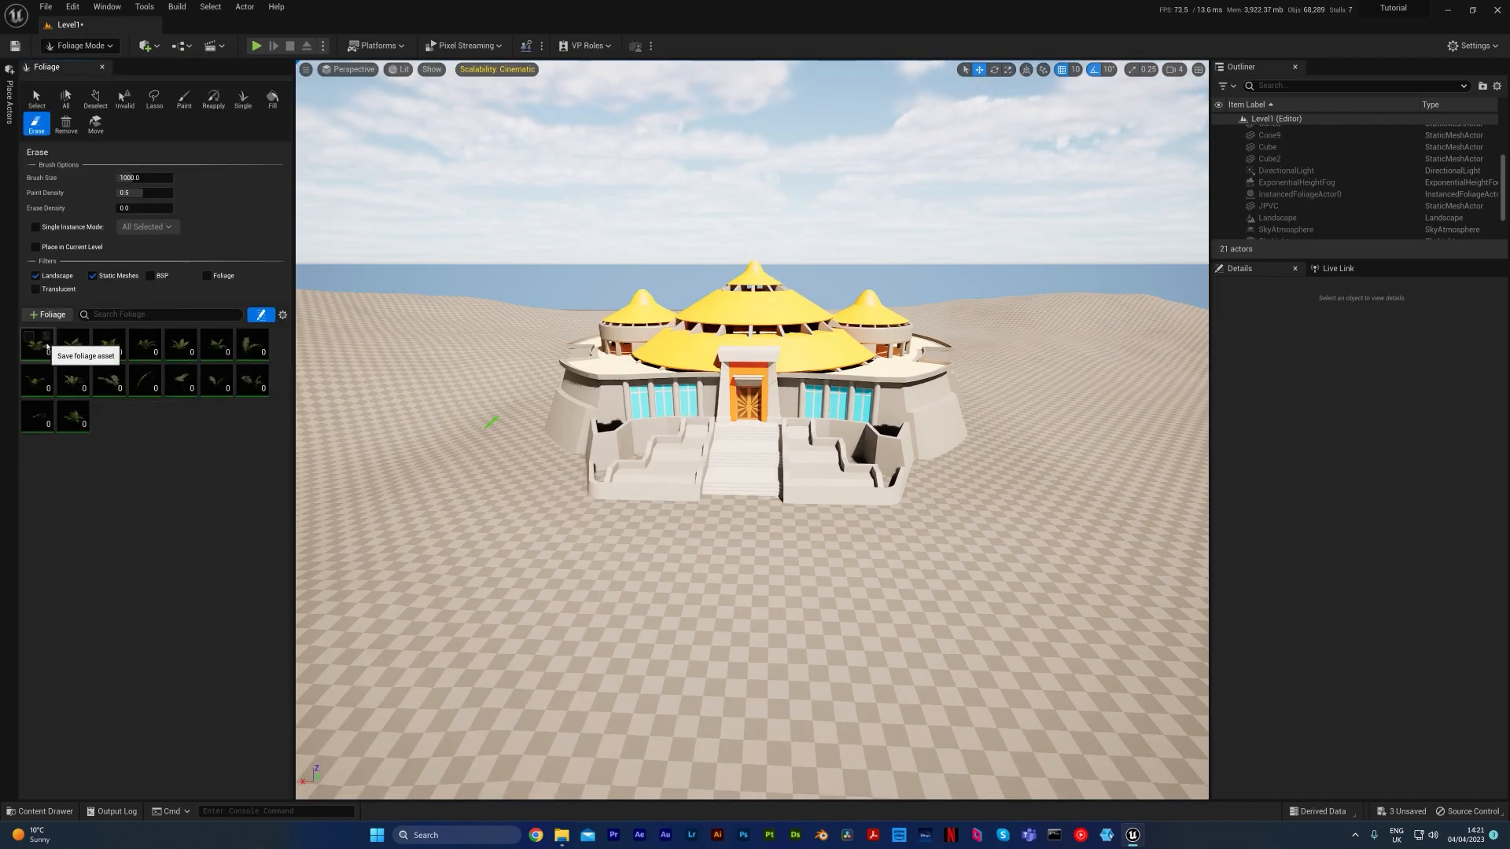
click(57, 810)
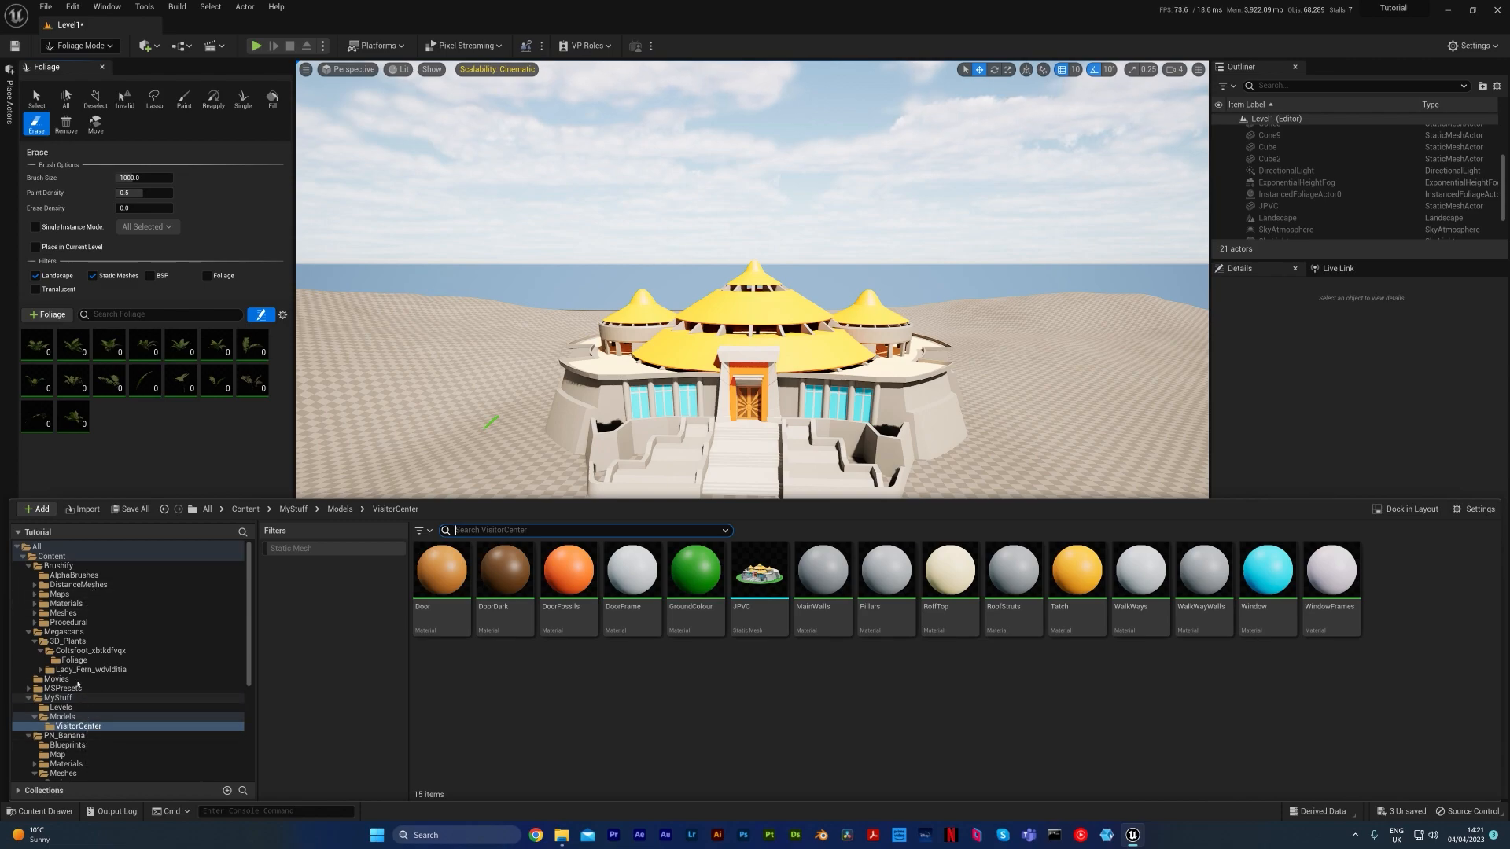
click(102, 632)
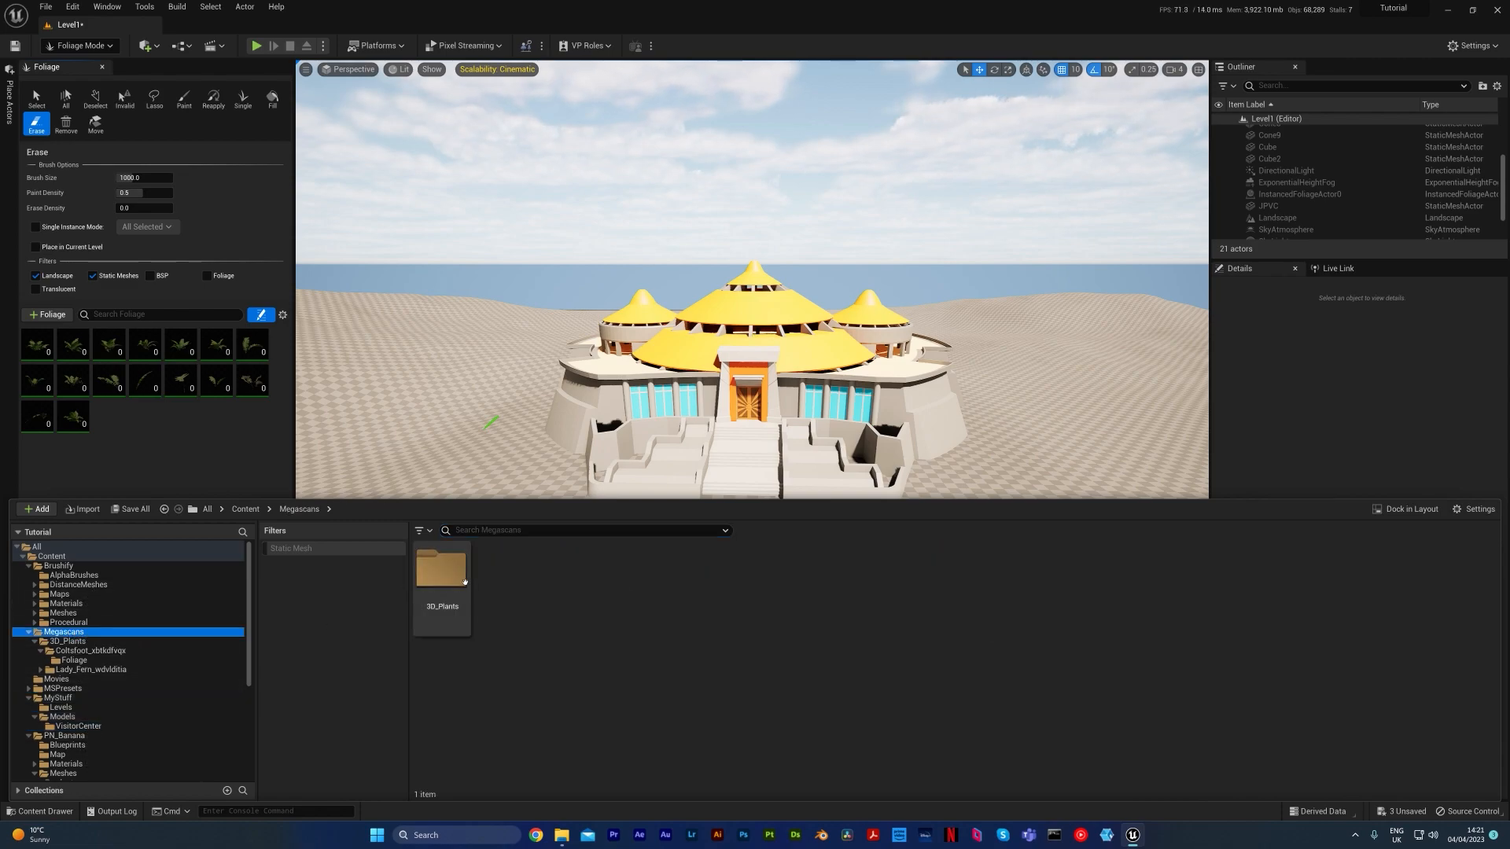
double_click(440, 570)
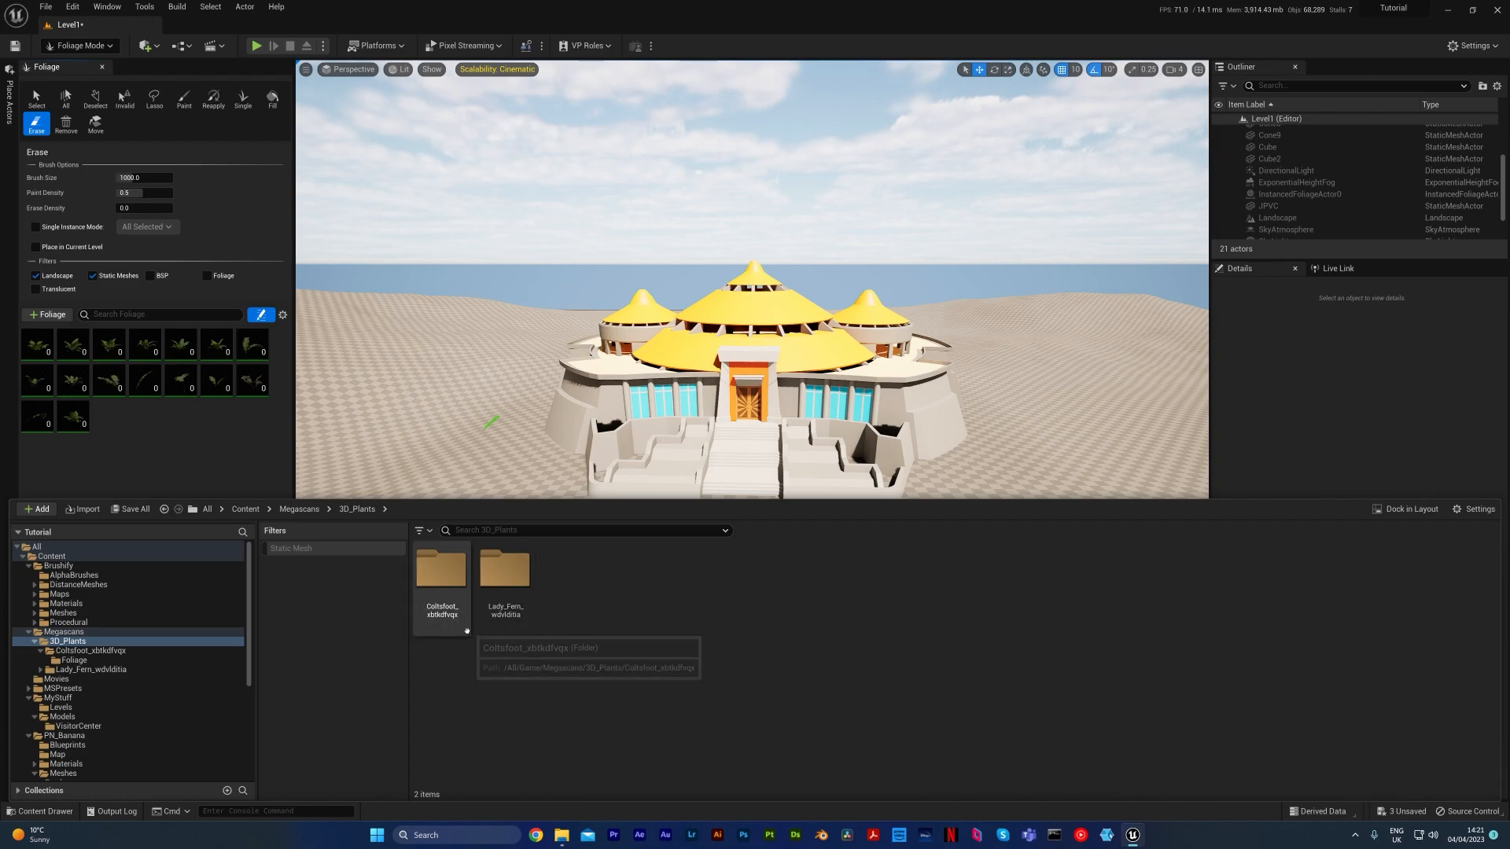
double_click(437, 611)
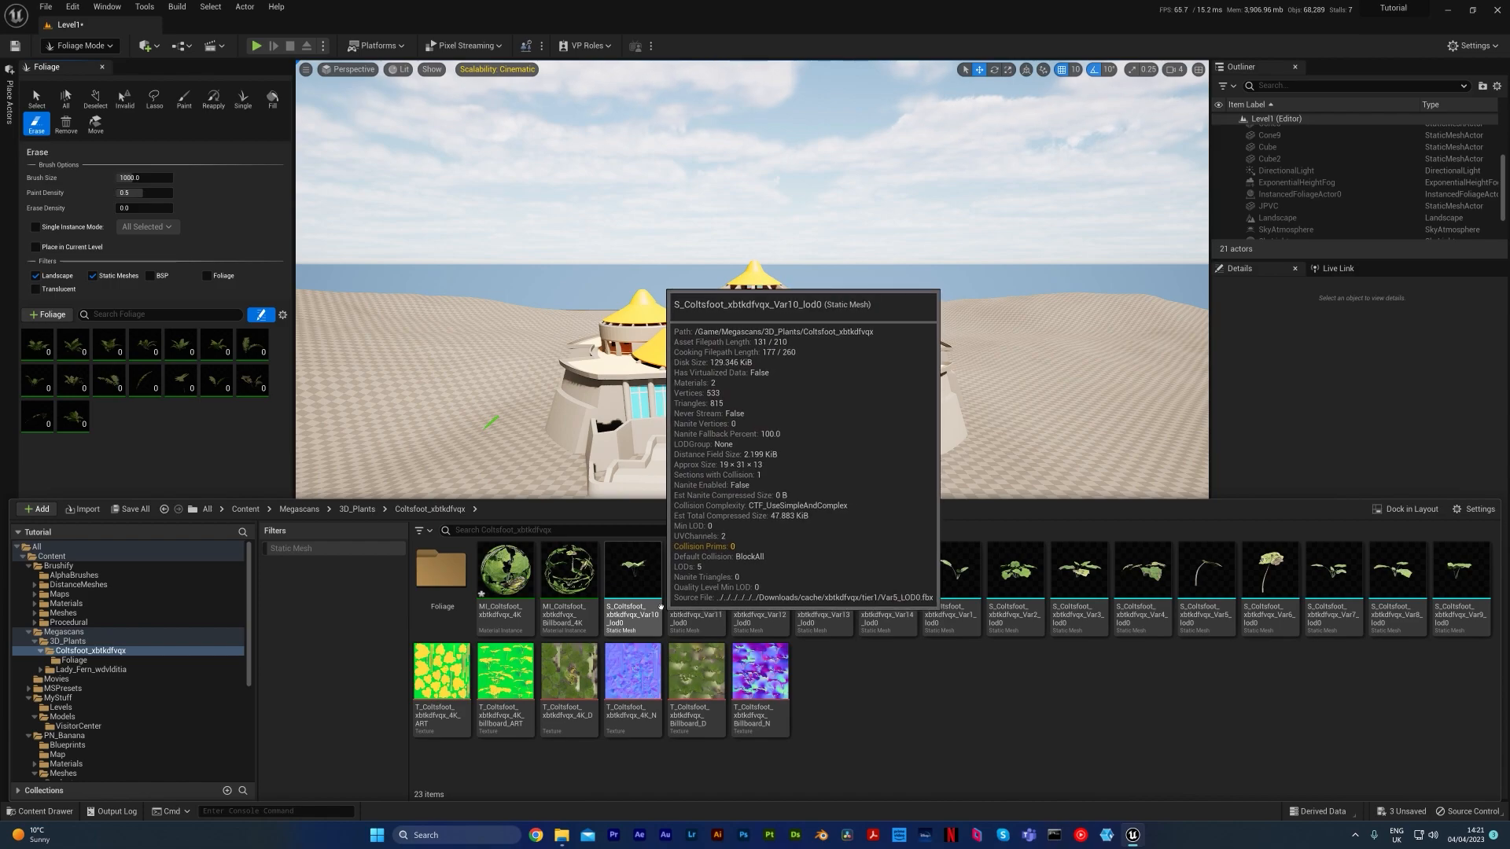
Add all Coltsfoot foliage types from its Foliage folder to the foliage palette and close the content browser
double_click(446, 599)
click(1267, 579)
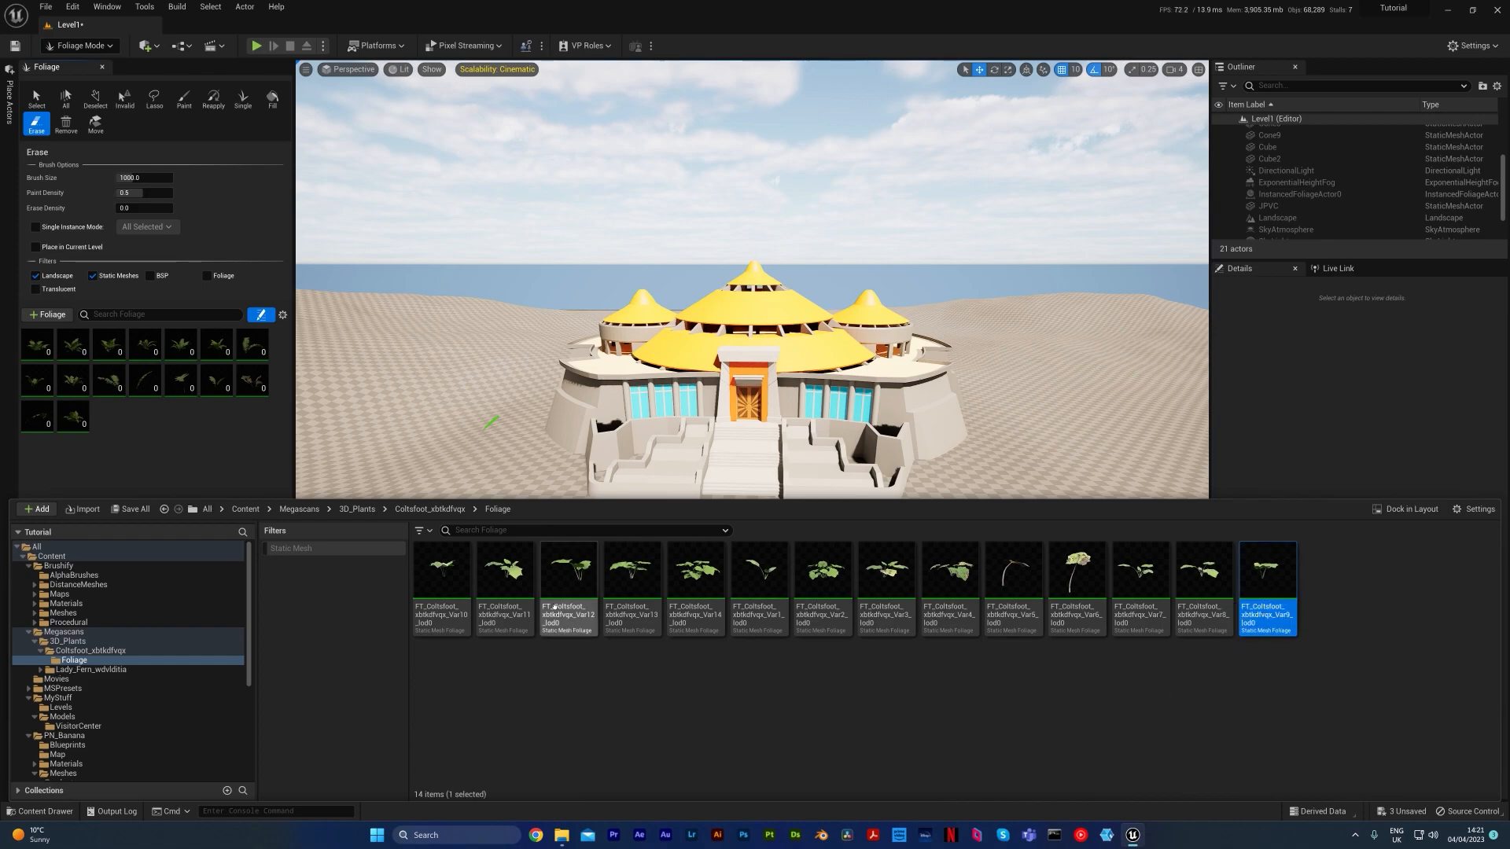
key(ctrl+a)
drag(376, 559, 207, 409)
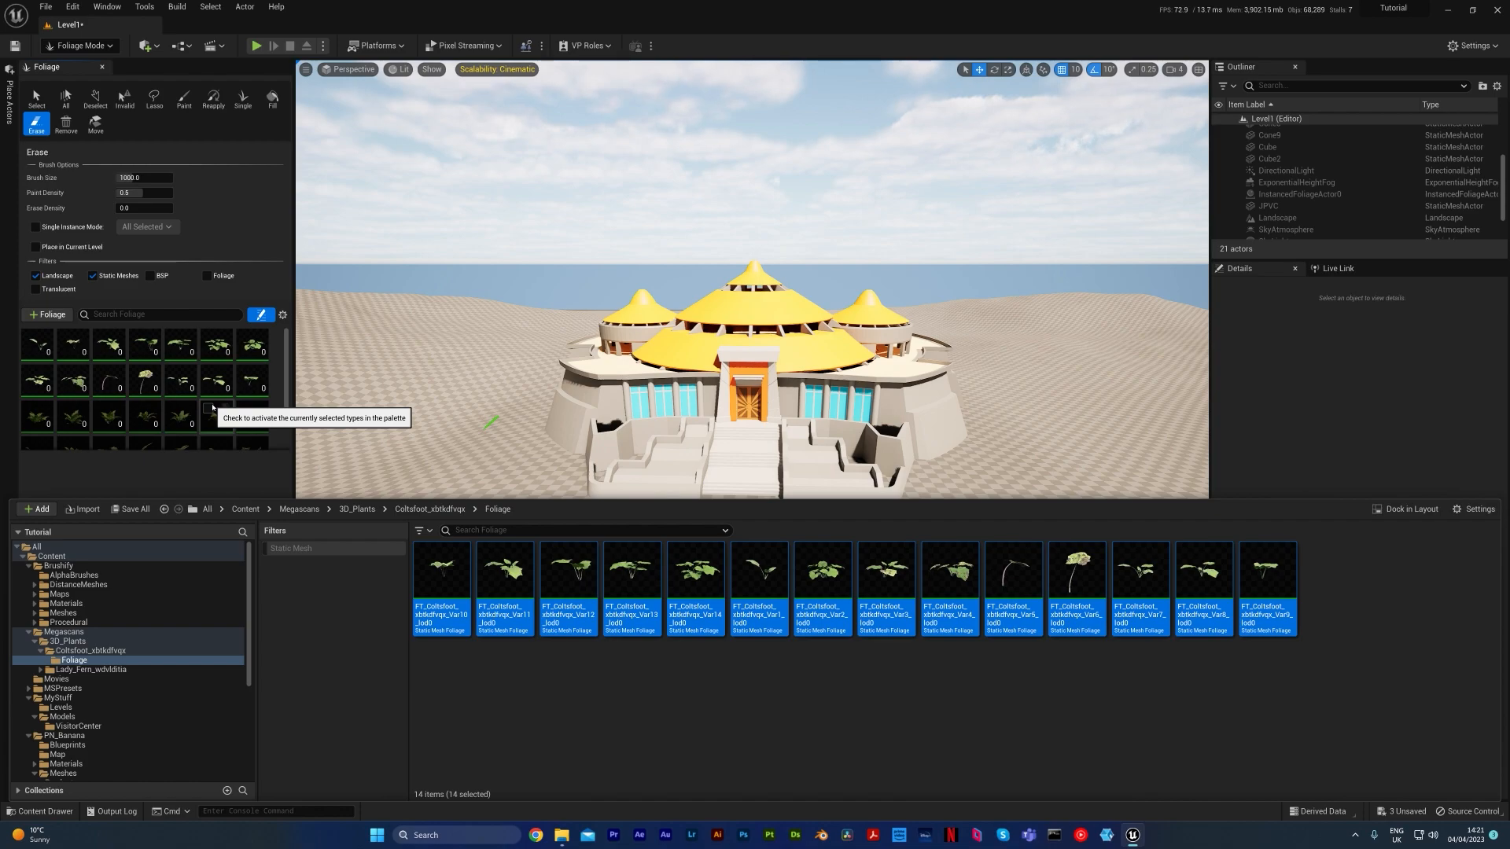
scroll(213, 407, down, 5)
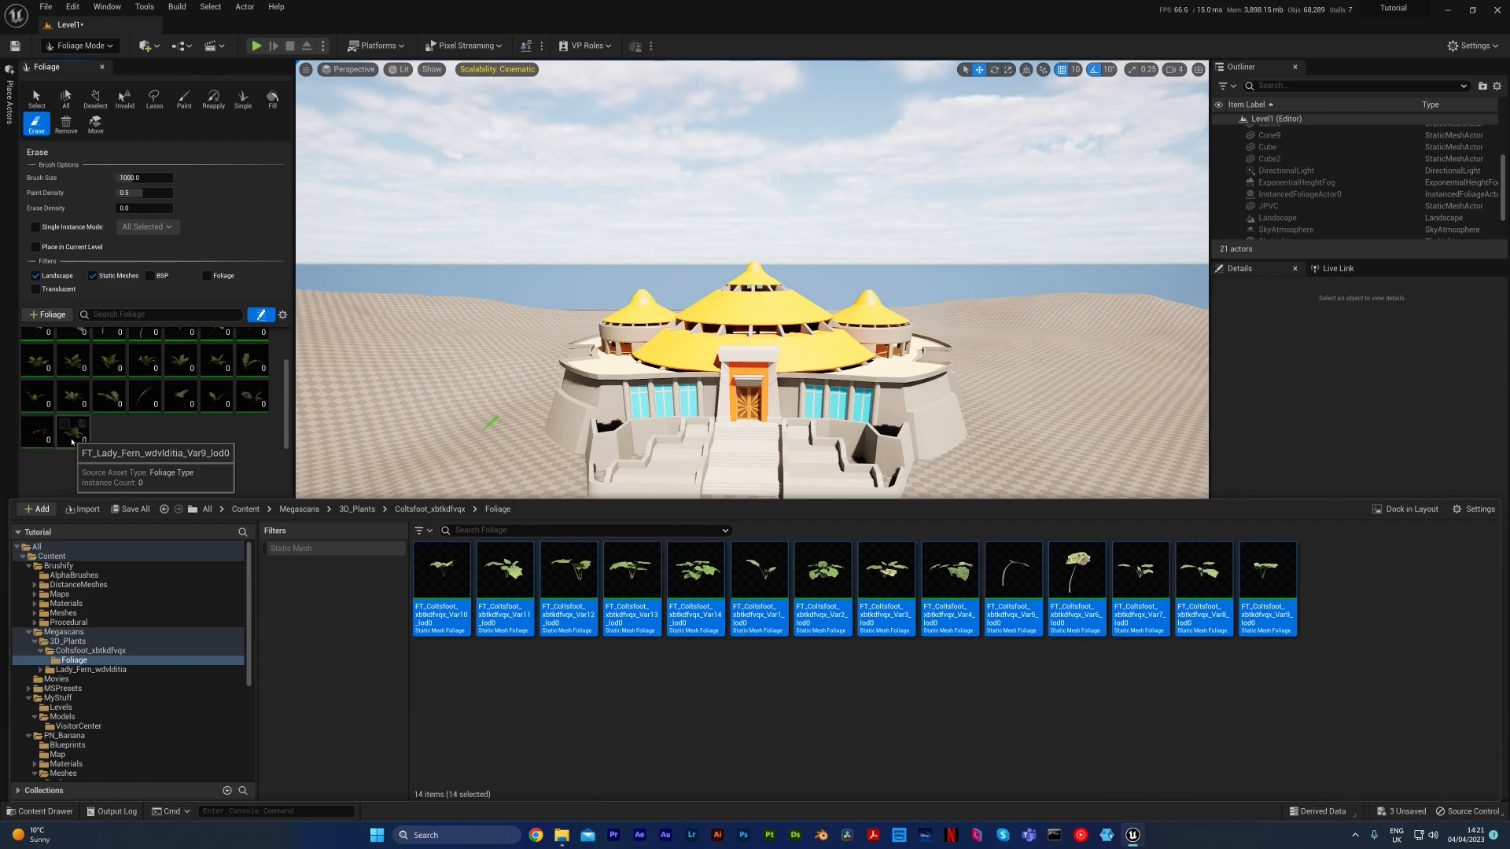
key(ctrl+space)
scroll(135, 426, up, 2)
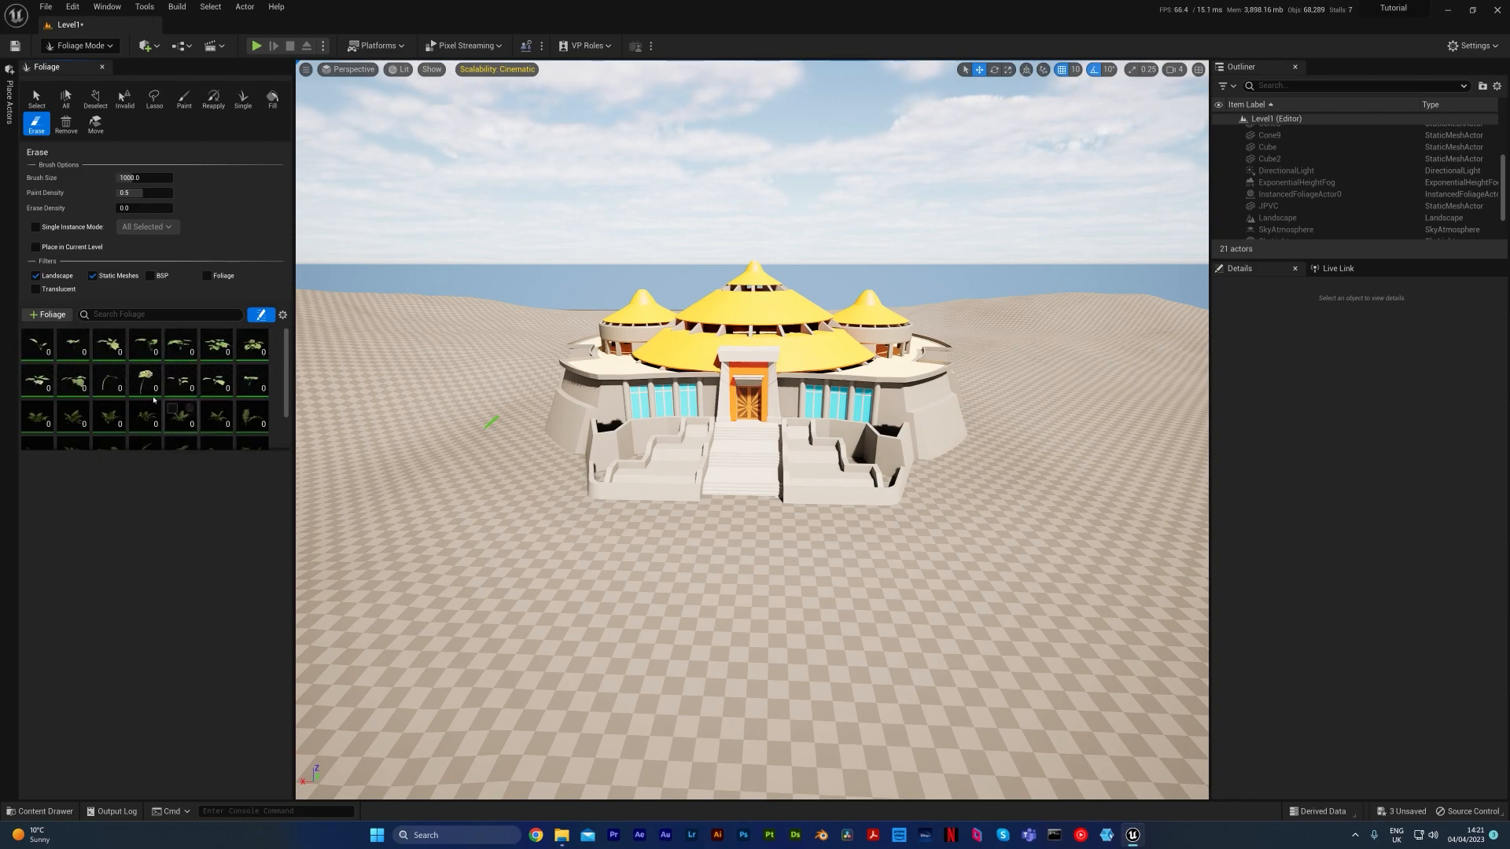
Check the list of foliage assets that can be added, and review the Coltsfoot Var1 type's painting and placement settings
click(48, 315)
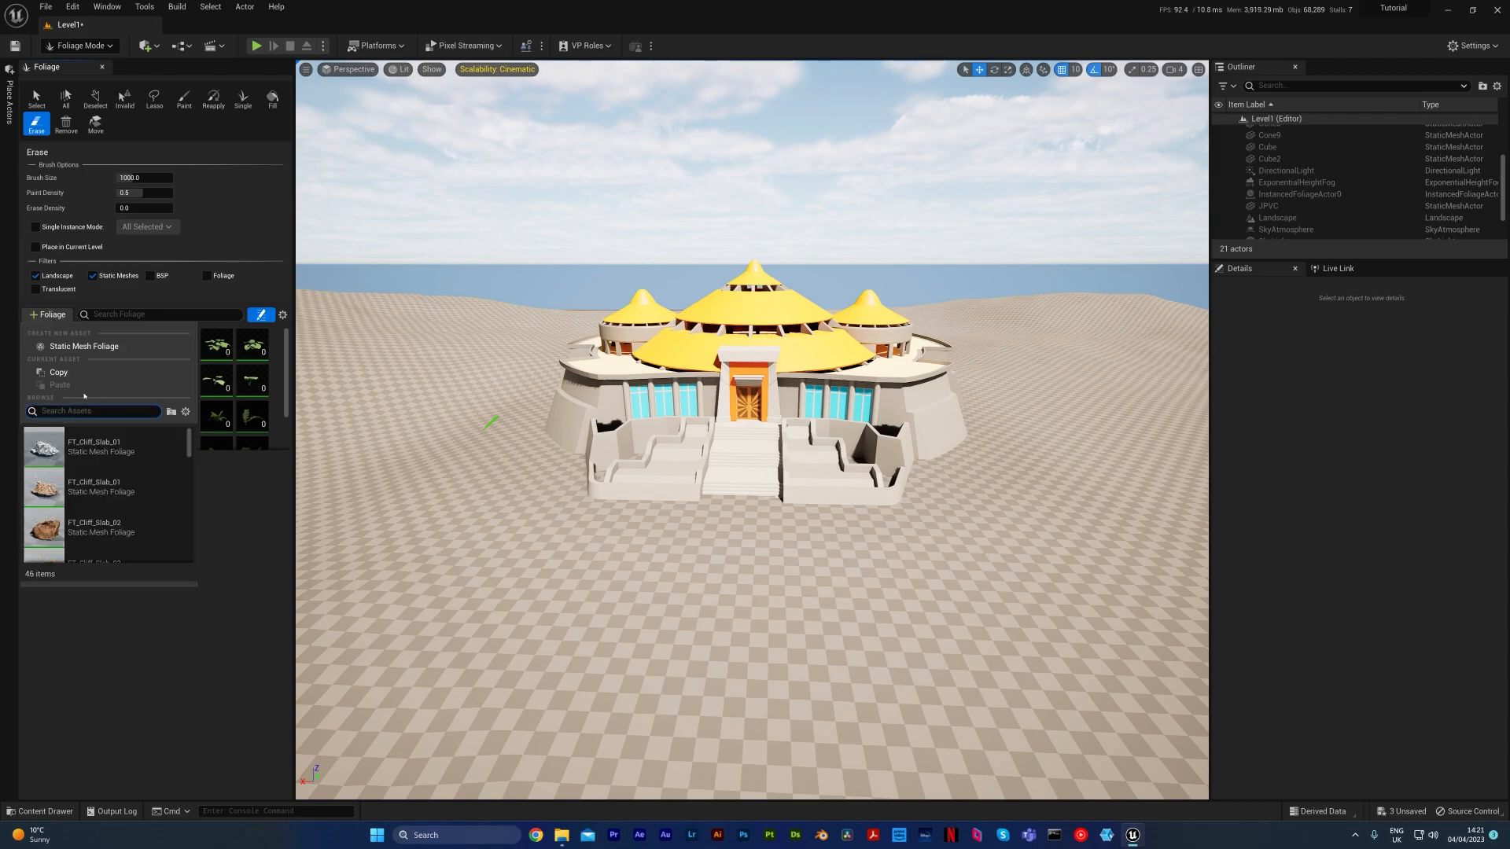
click(281, 445)
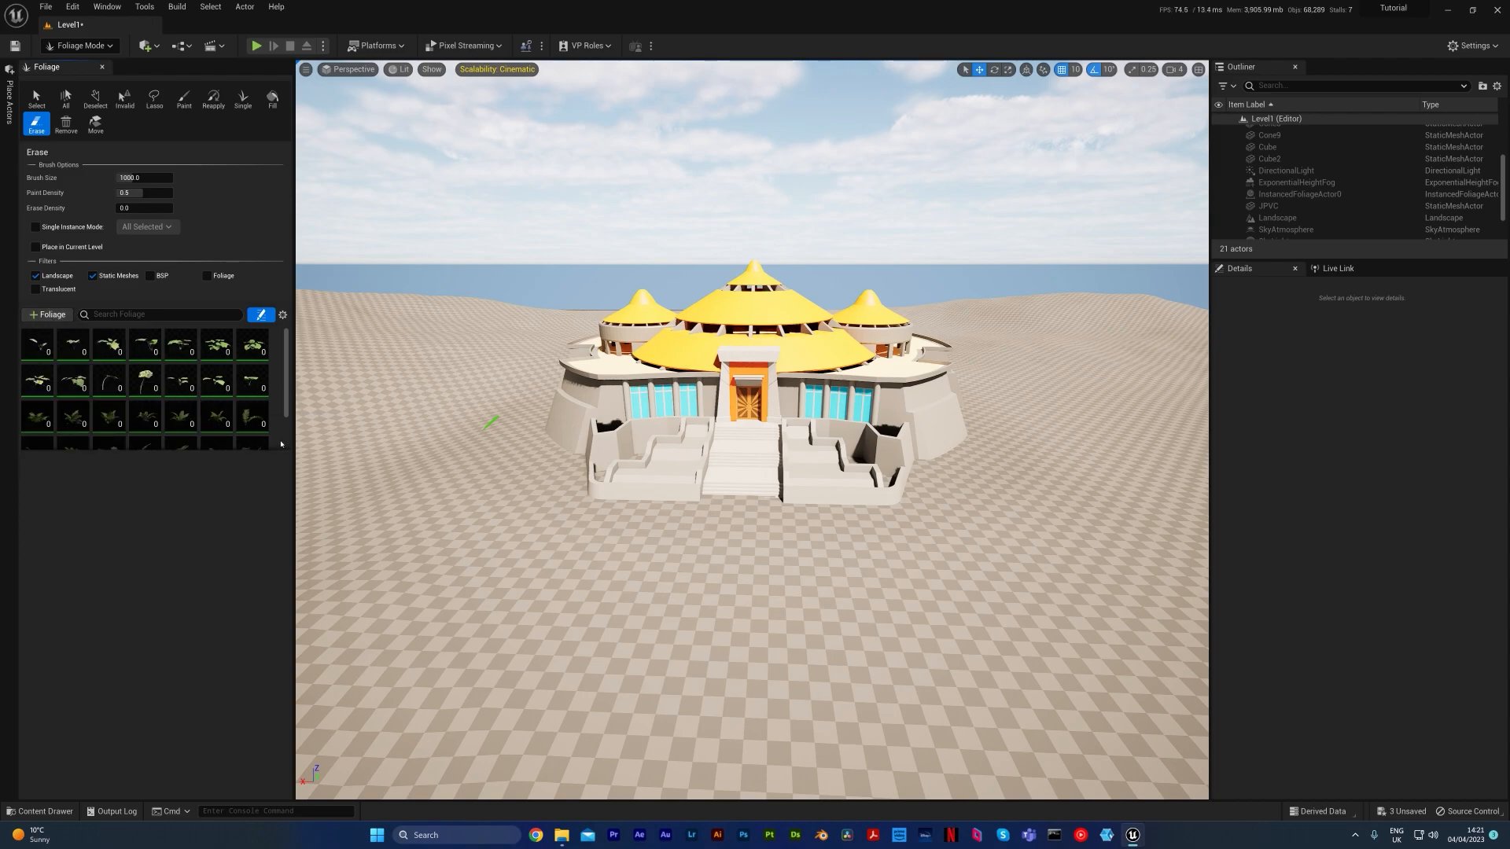
click(44, 356)
scroll(71, 393, down, 3)
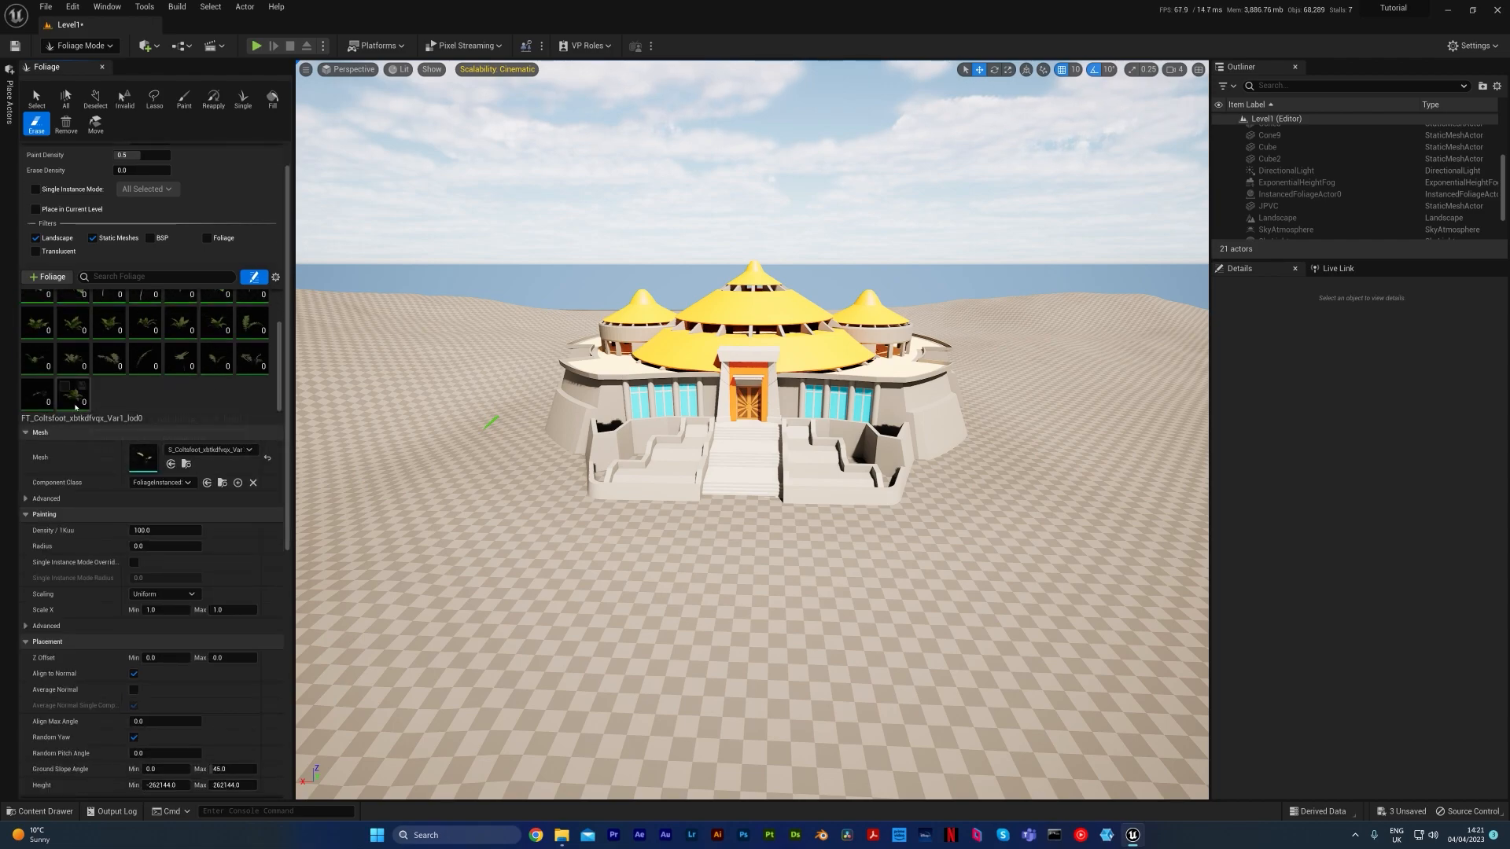
scroll(205, 387, up, 3)
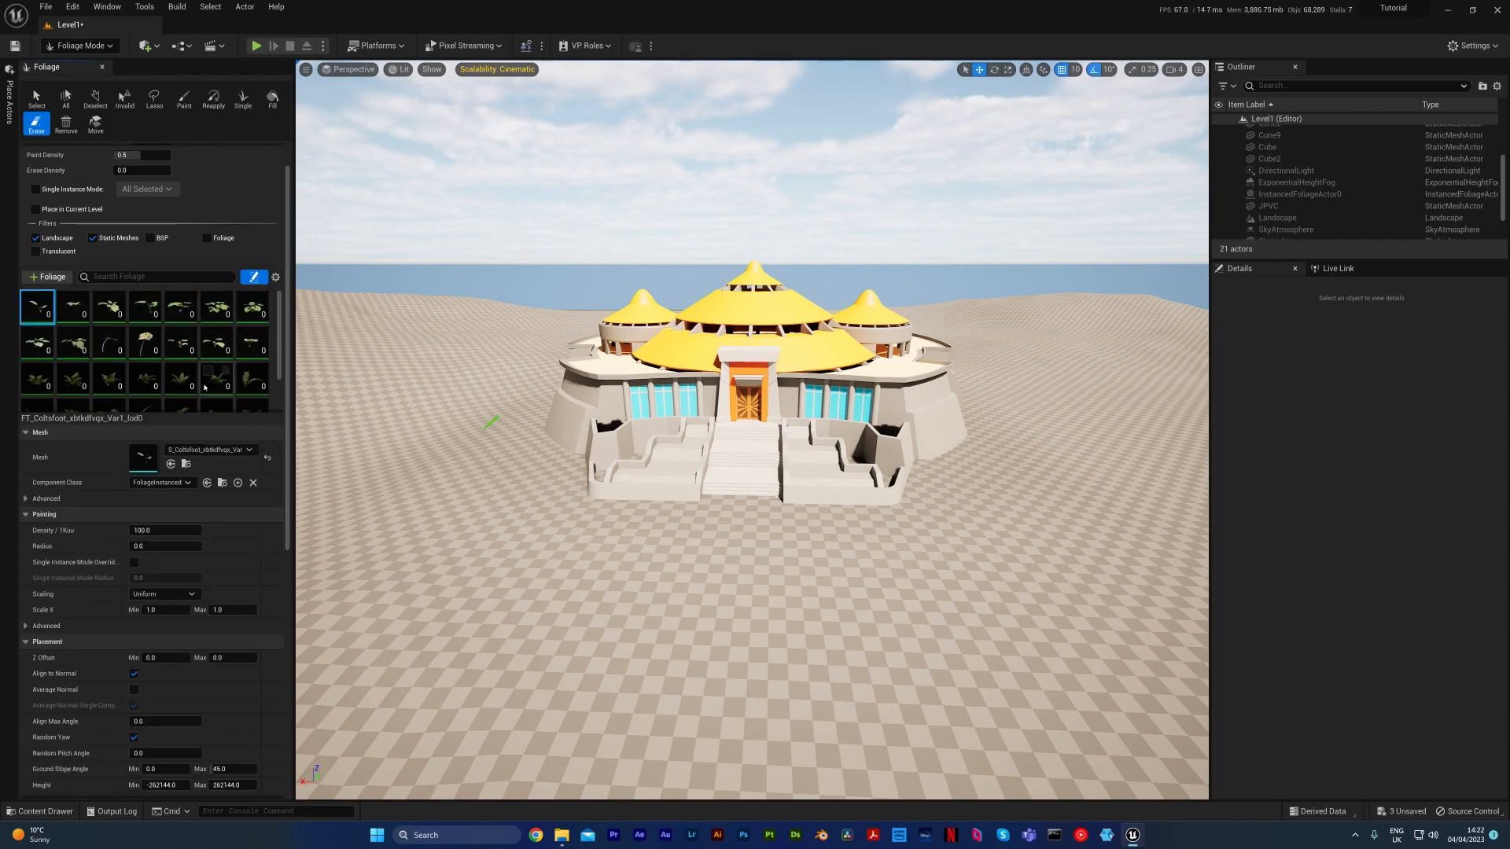
scroll(203, 378, up, 1)
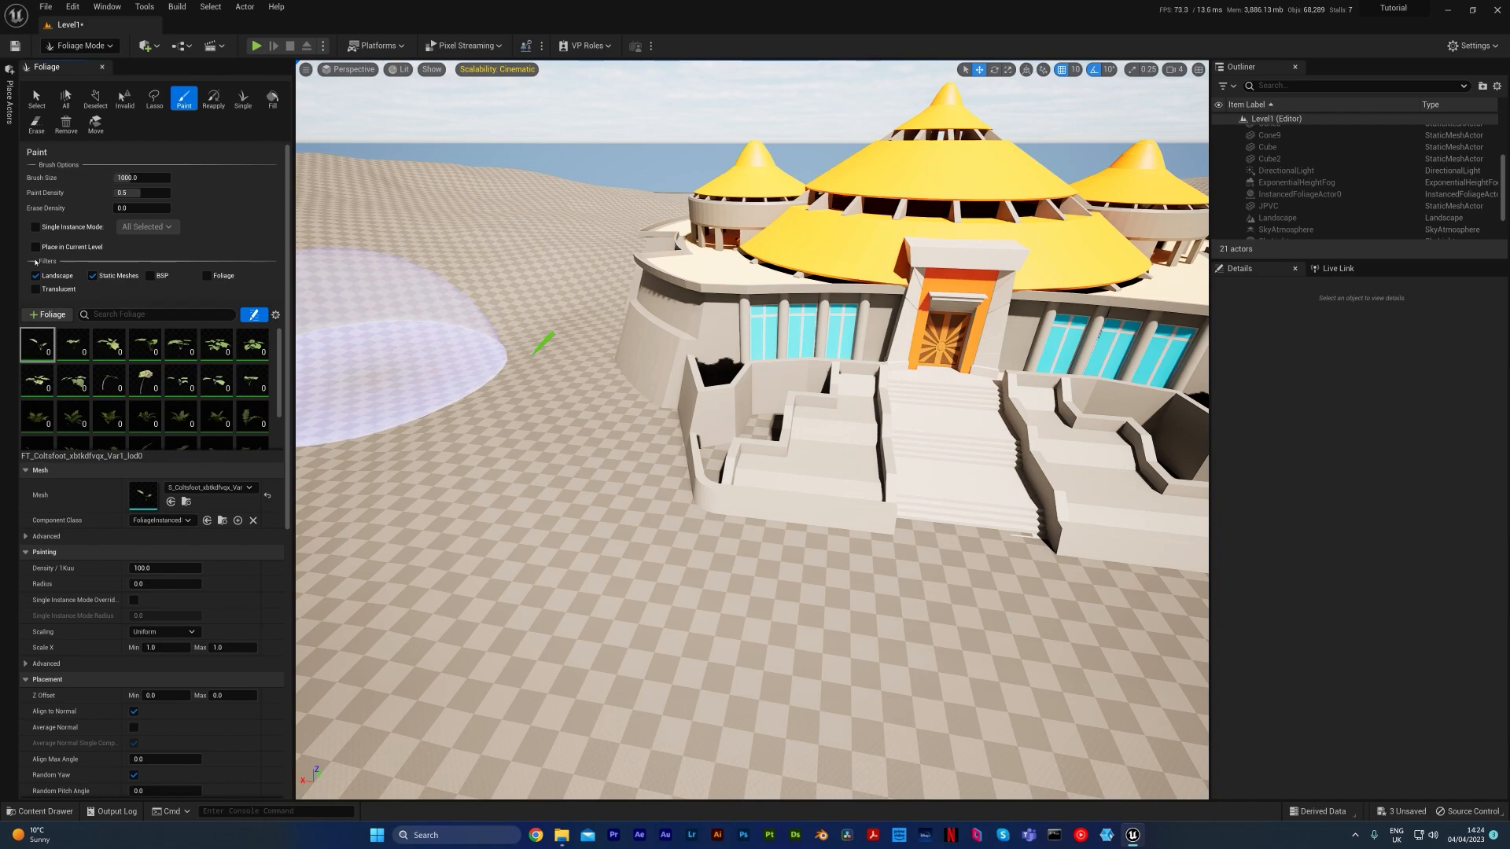
Undo a test paint stroke across the front terrace and exclude static meshes from foliage painting
mouse_move(614, 487)
mouse_down()
mouse_move(674, 556)
mouse_move(698, 555)
mouse_move(531, 414)
mouse_up()
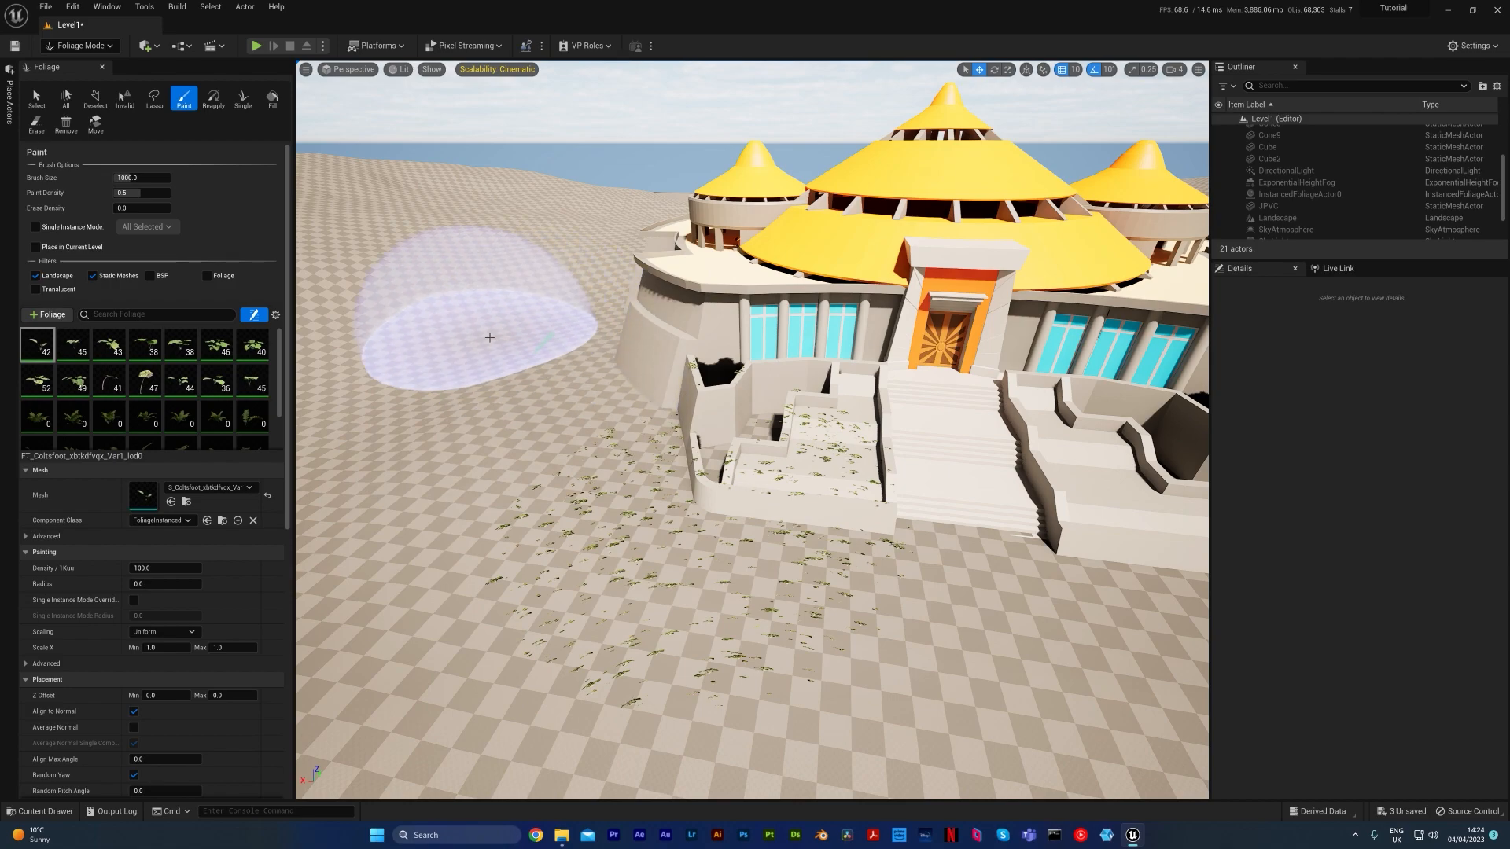
key(ctrl+z)
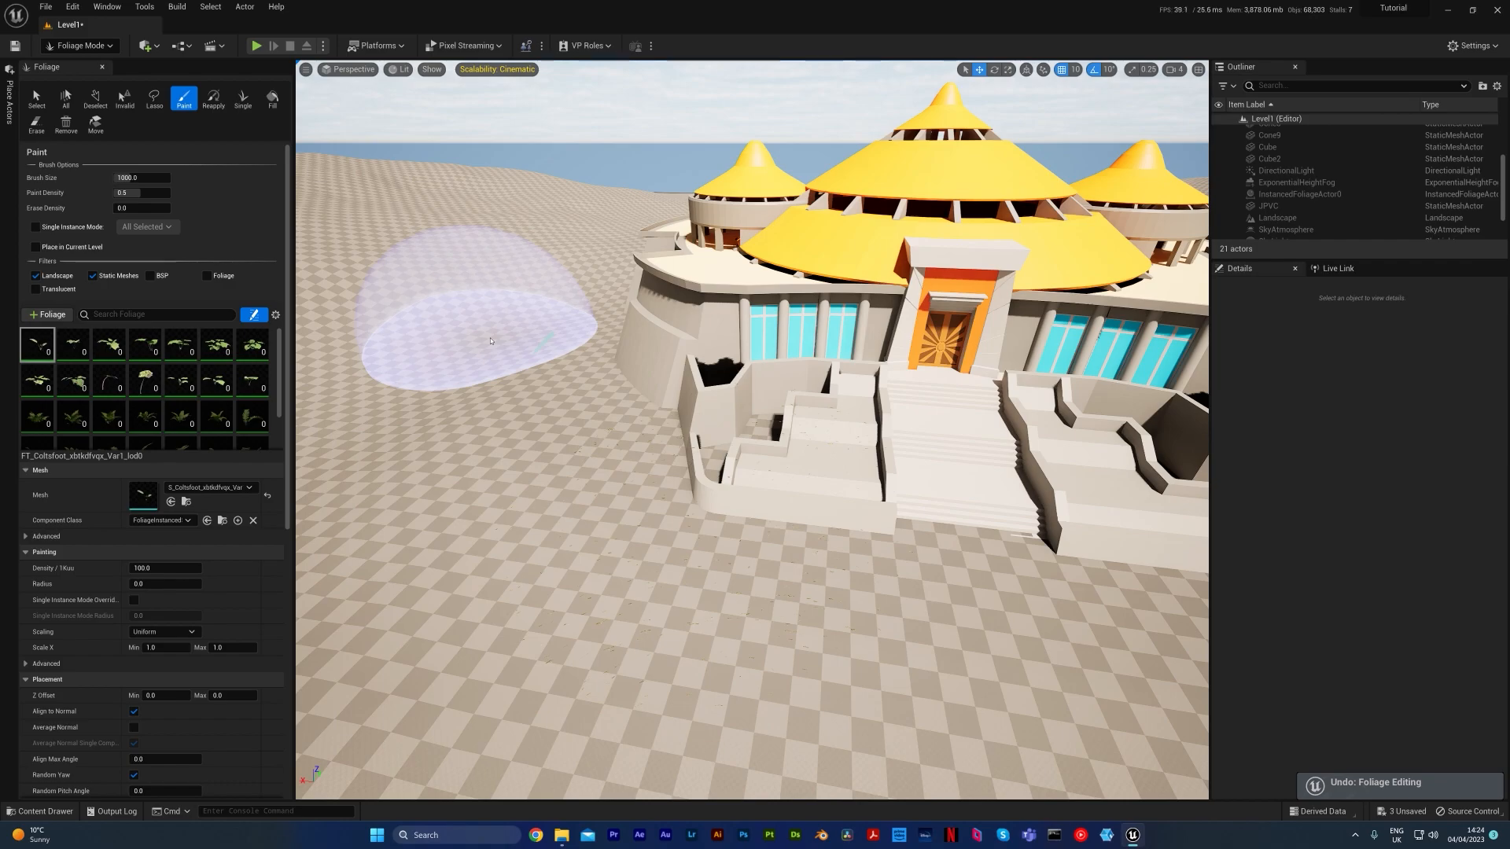
click(94, 277)
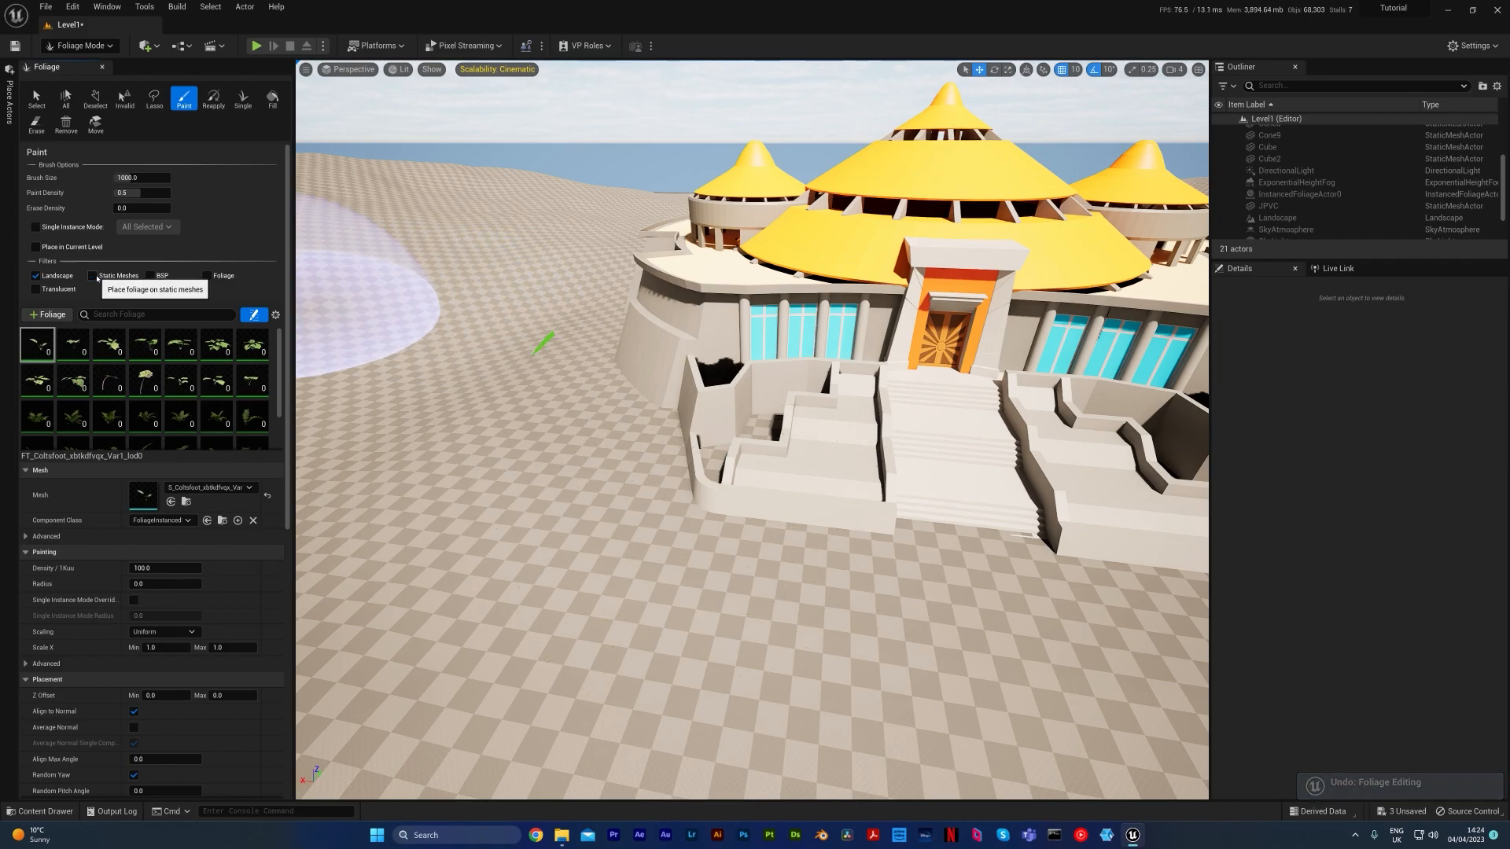
Try painting Coltsfoot on only the landscape in front of the building, and undo the stroke
mouse_move(574, 438)
mouse_down()
mouse_move(590, 522)
mouse_move(662, 505)
mouse_move(511, 464)
mouse_move(674, 488)
mouse_move(967, 629)
mouse_move(998, 512)
mouse_move(606, 455)
mouse_move(590, 286)
mouse_move(488, 405)
mouse_move(466, 476)
mouse_move(438, 397)
mouse_move(440, 422)
mouse_move(484, 385)
mouse_up()
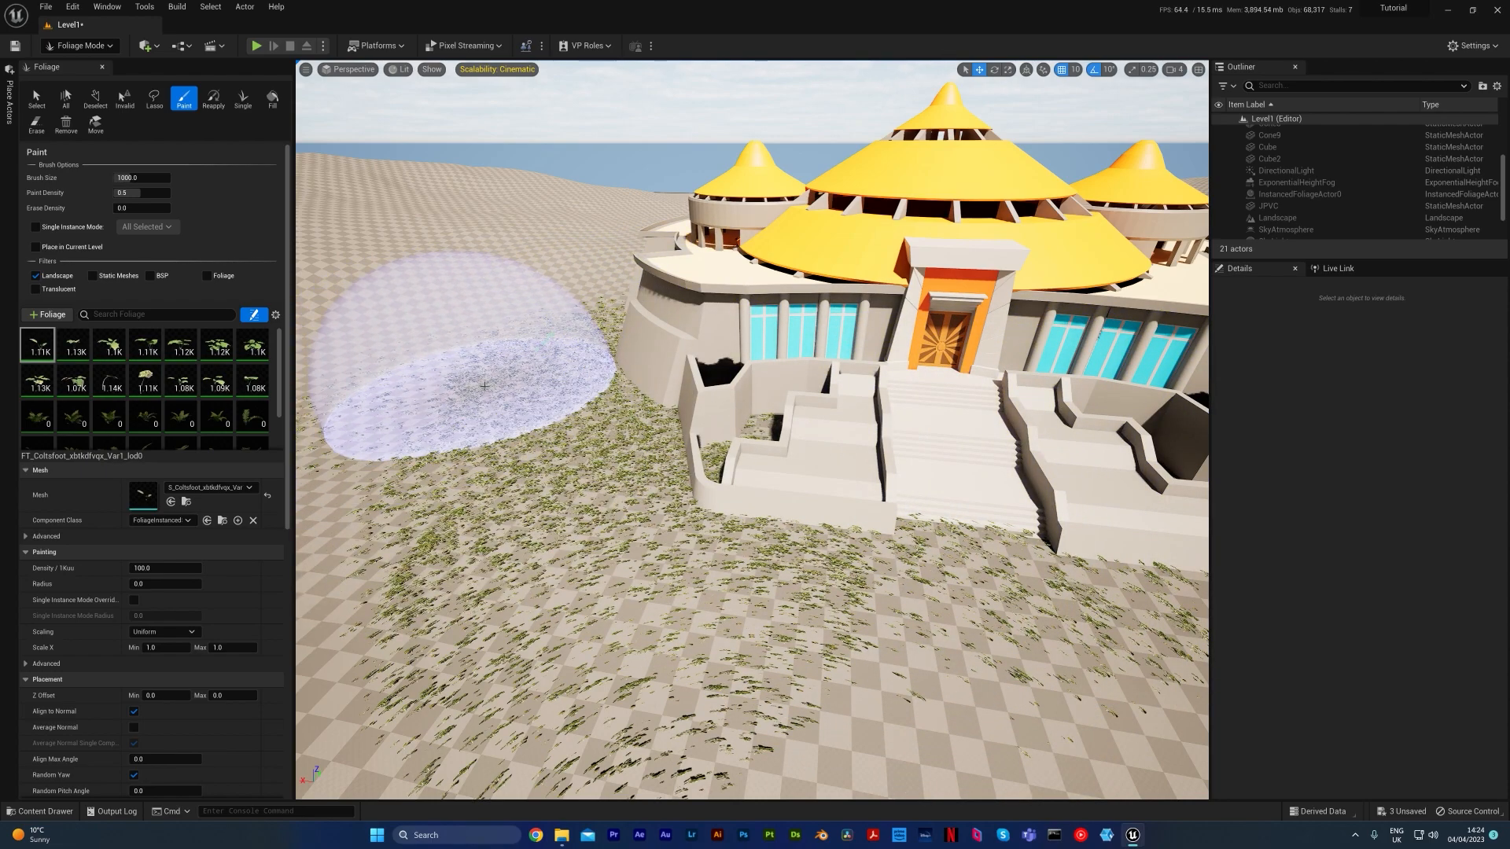
key(ctrl+z)
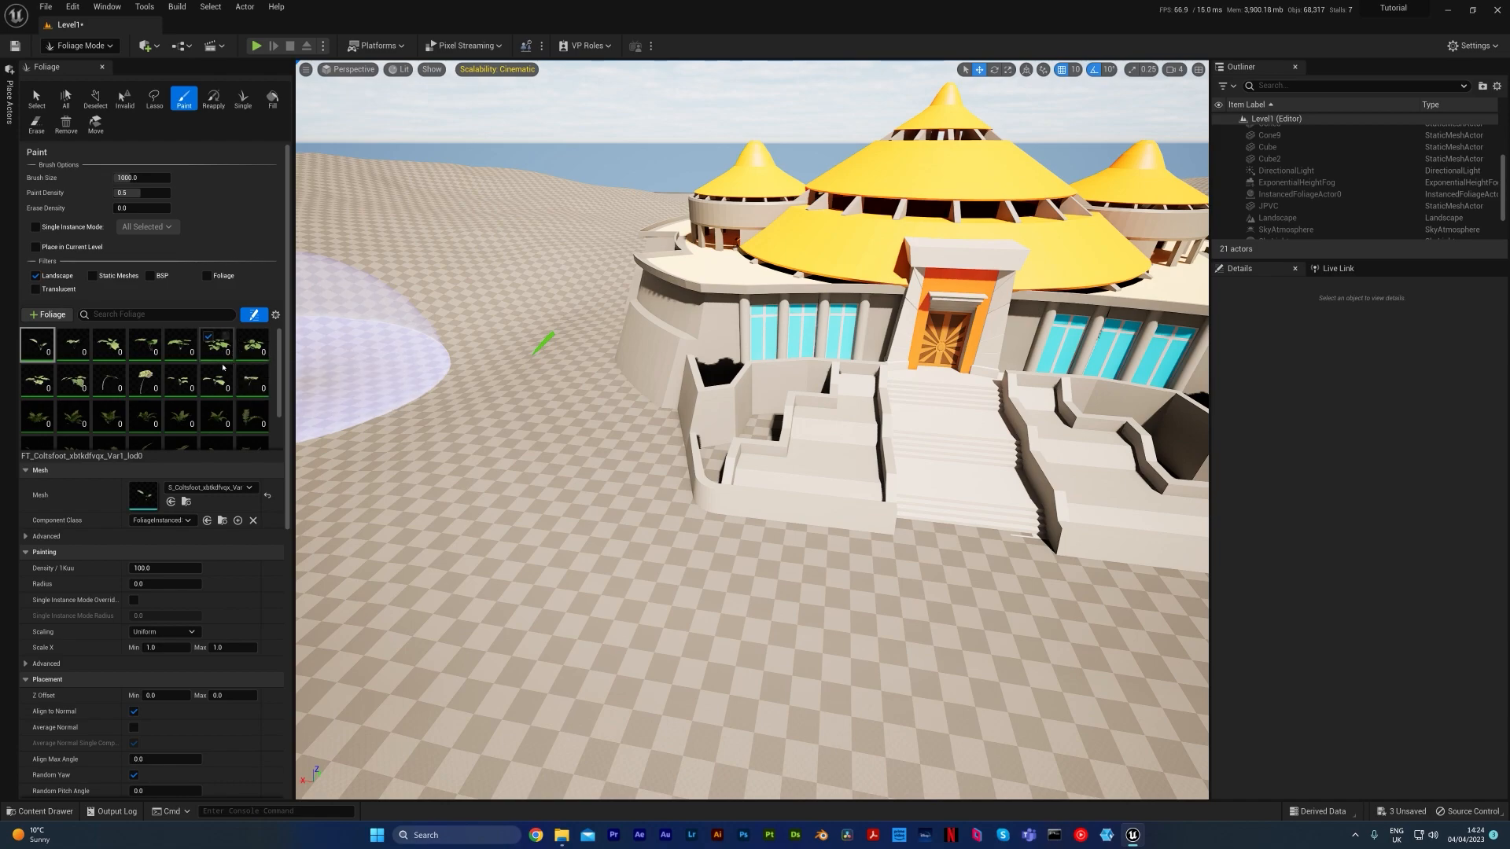
Select all Coltsfoot and Lady Fern types in the foliage palette and activate them for painting
scroll(216, 394, down, 1)
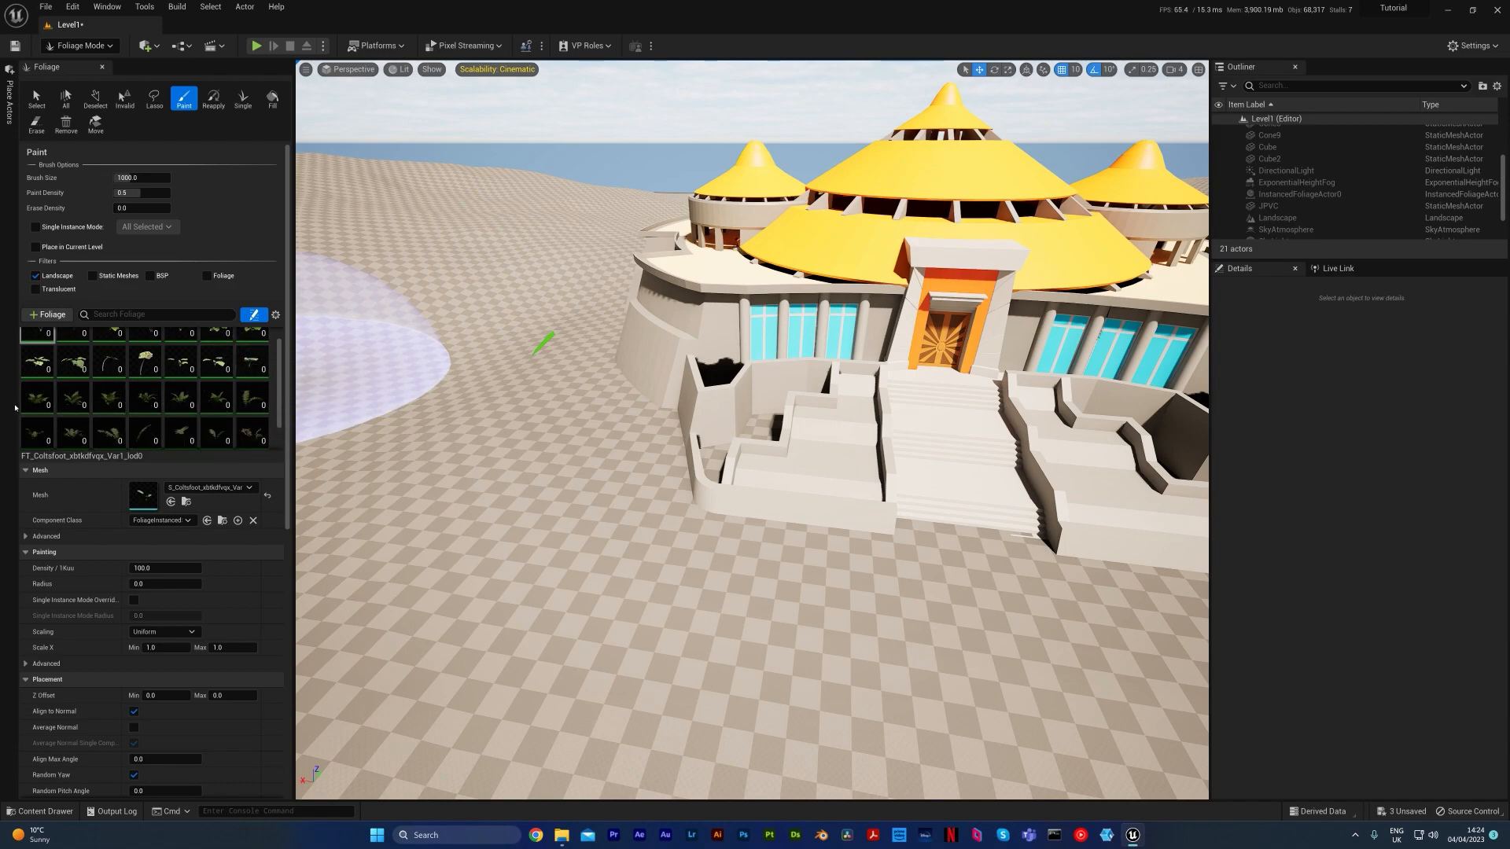
scroll(30, 377, down, 1)
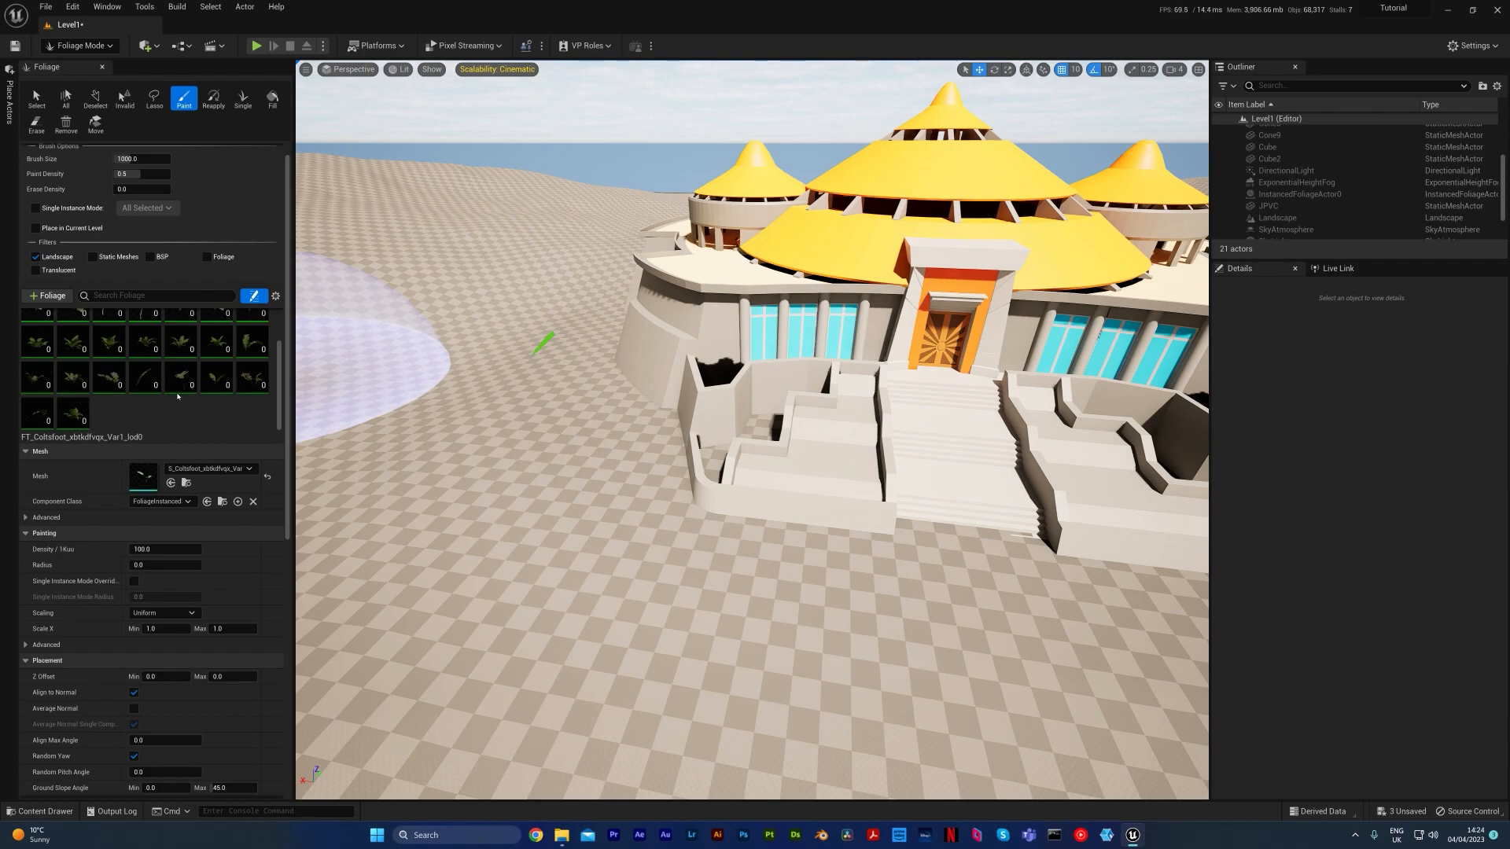
click(64, 410)
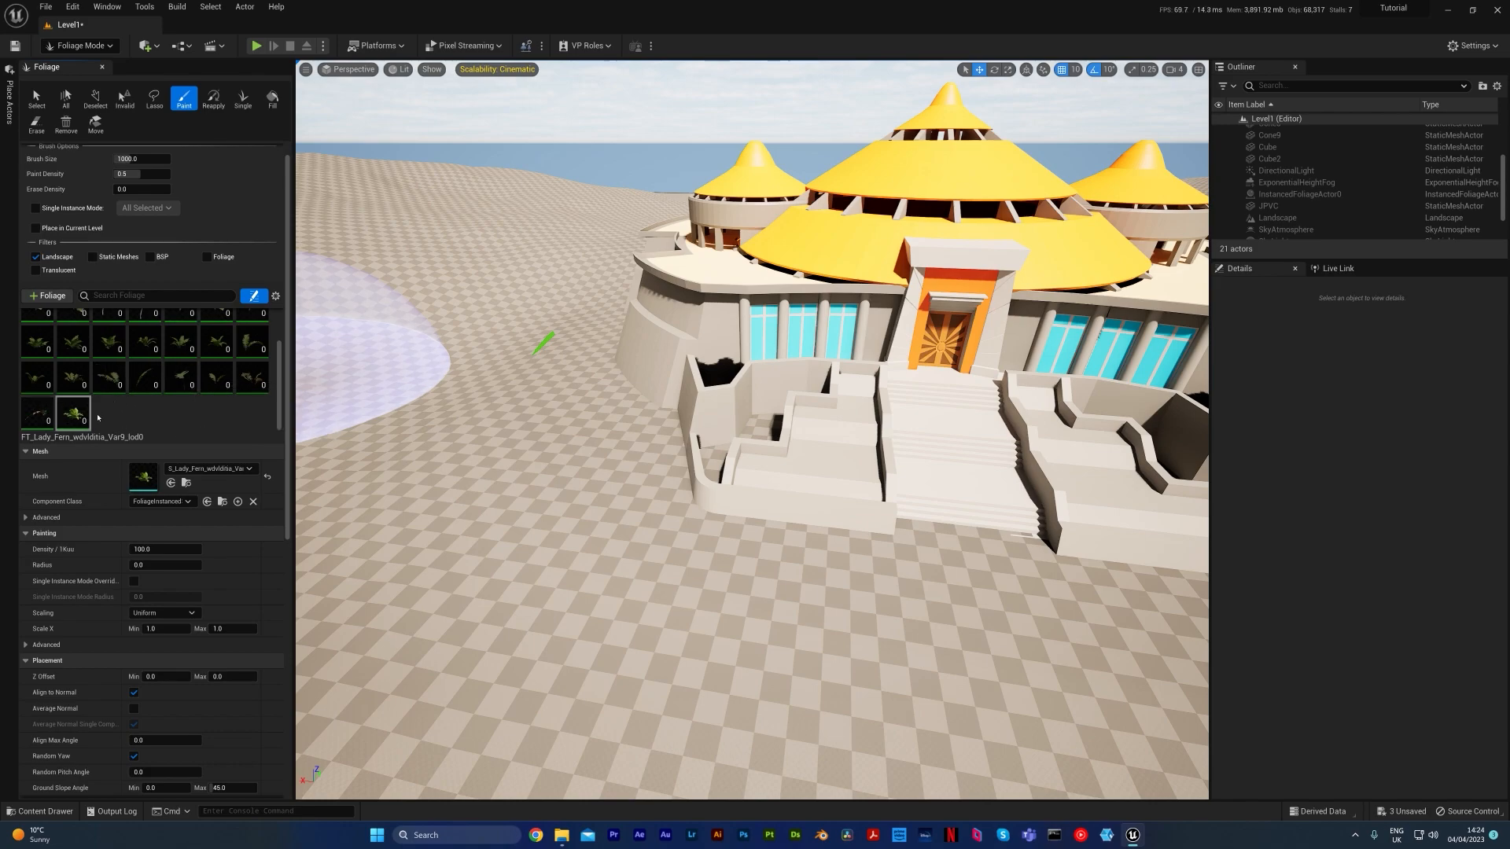
scroll(43, 346, up, 2)
shift+click(43, 339)
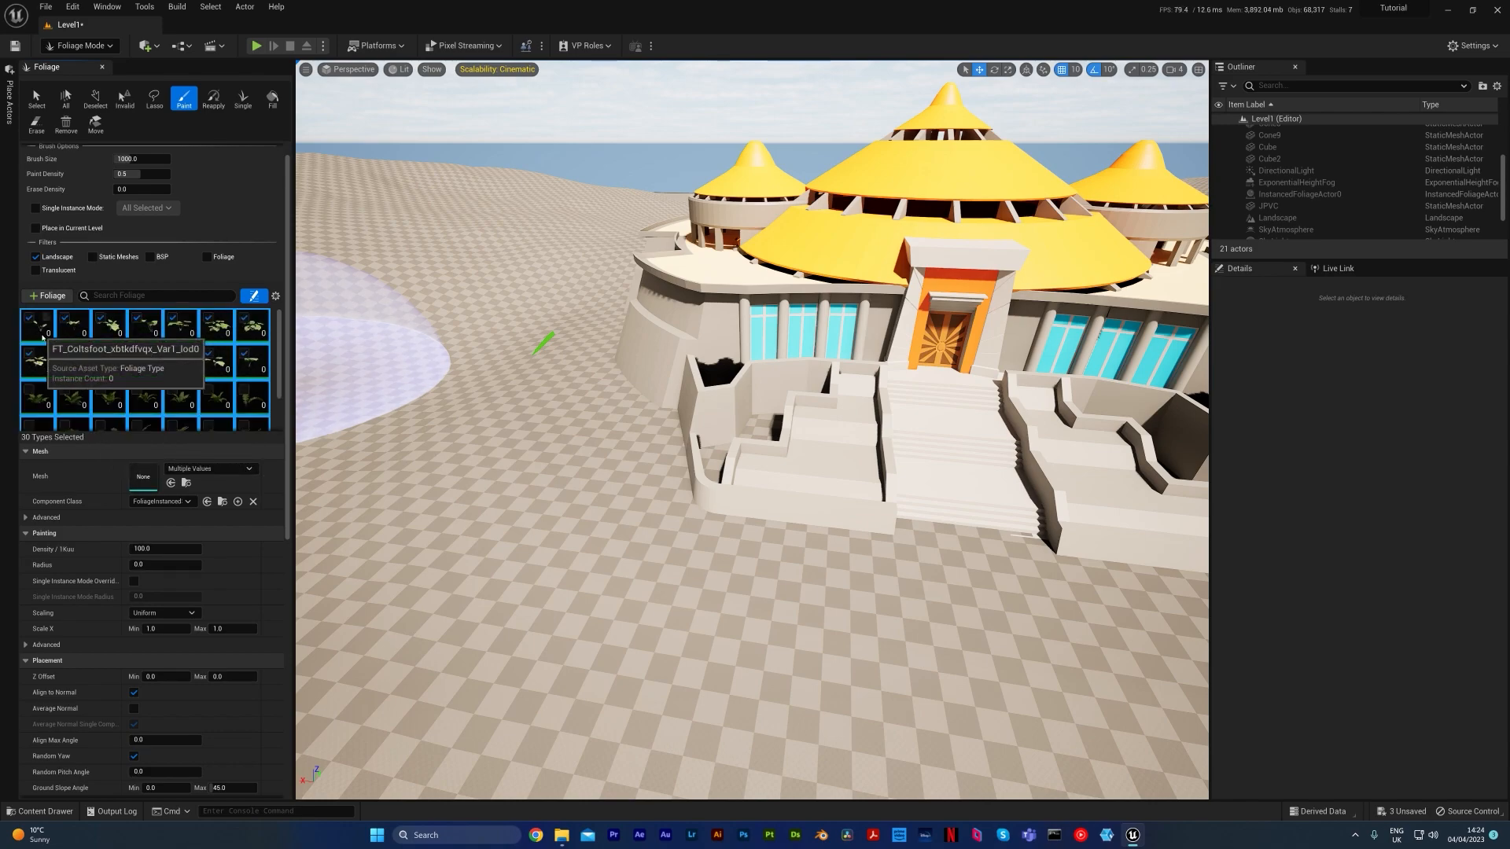
click(30, 318)
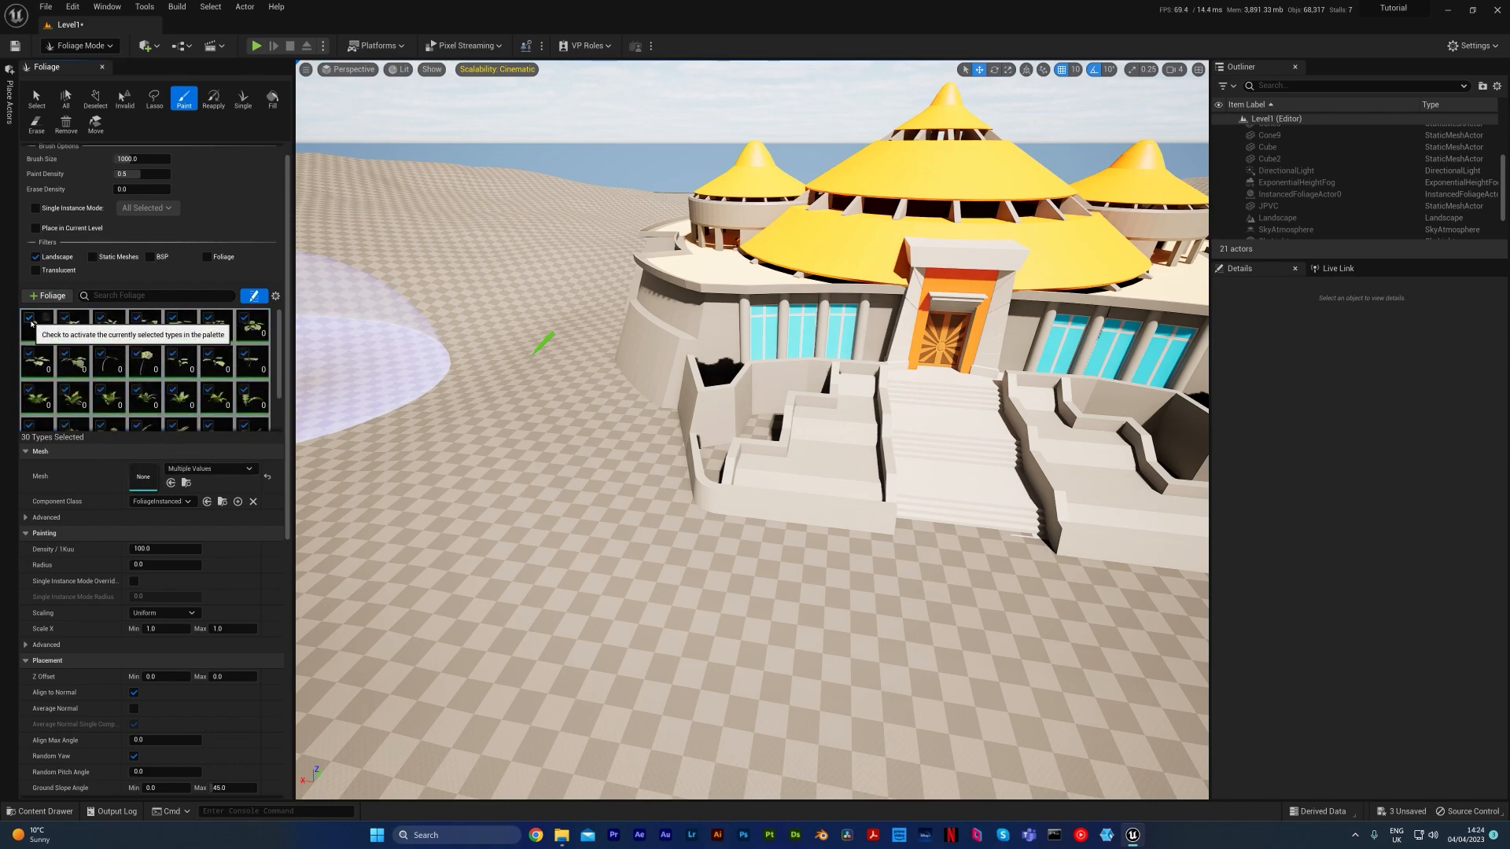
scroll(32, 323, down, 3)
scroll(149, 389, up, 2)
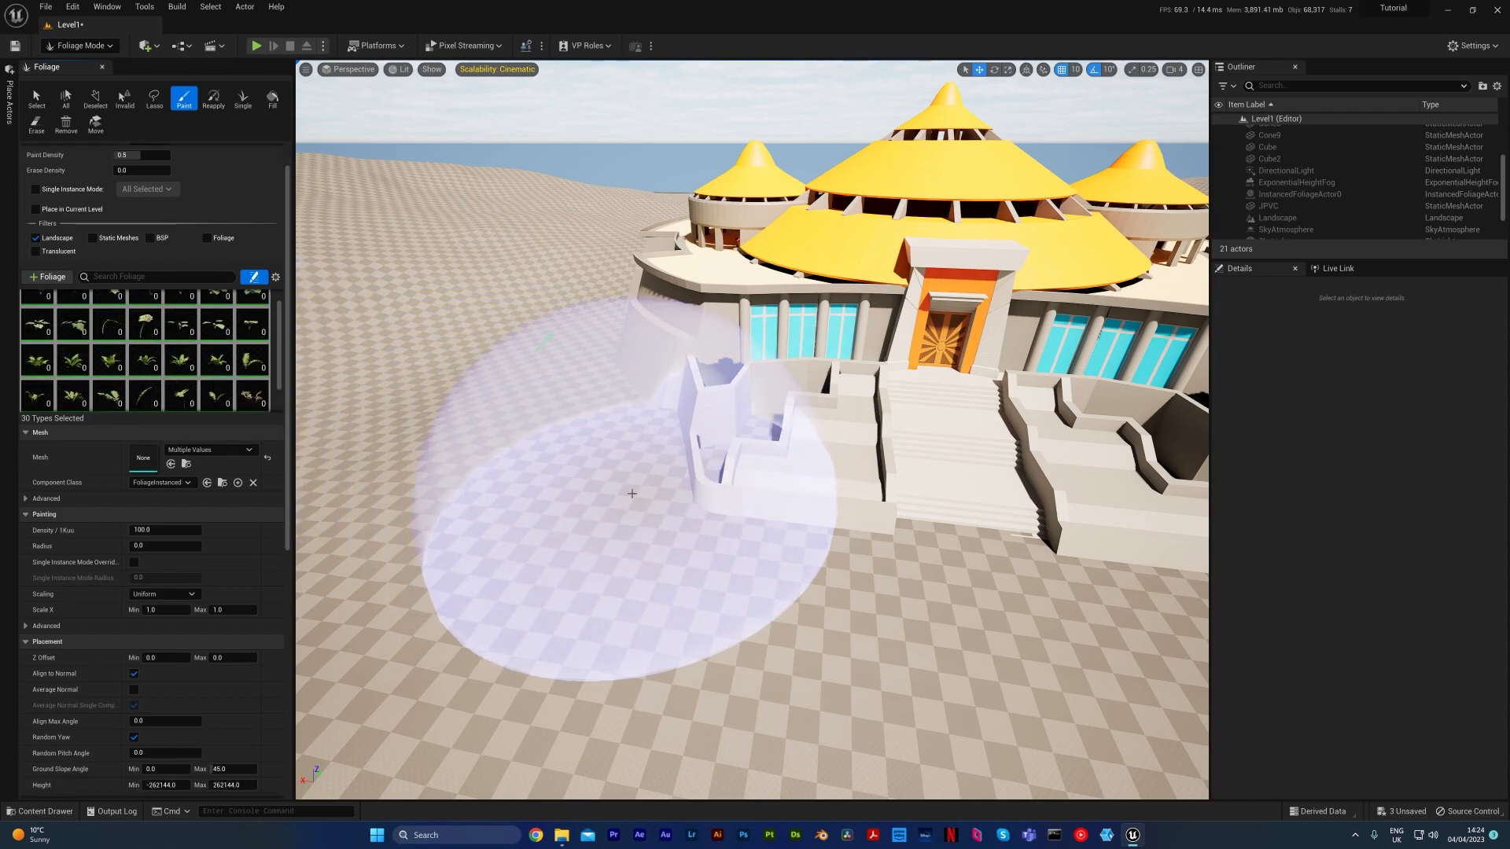
Paint a patch of mixed Coltsfoot and Lady Fern beside the front terrace wall and inspect it up close
drag(633, 493, 484, 444)
mouse_move(485, 444)
right_down()
mouse_move(429, 447)
mouse_move(433, 472)
right_up()
key(w)
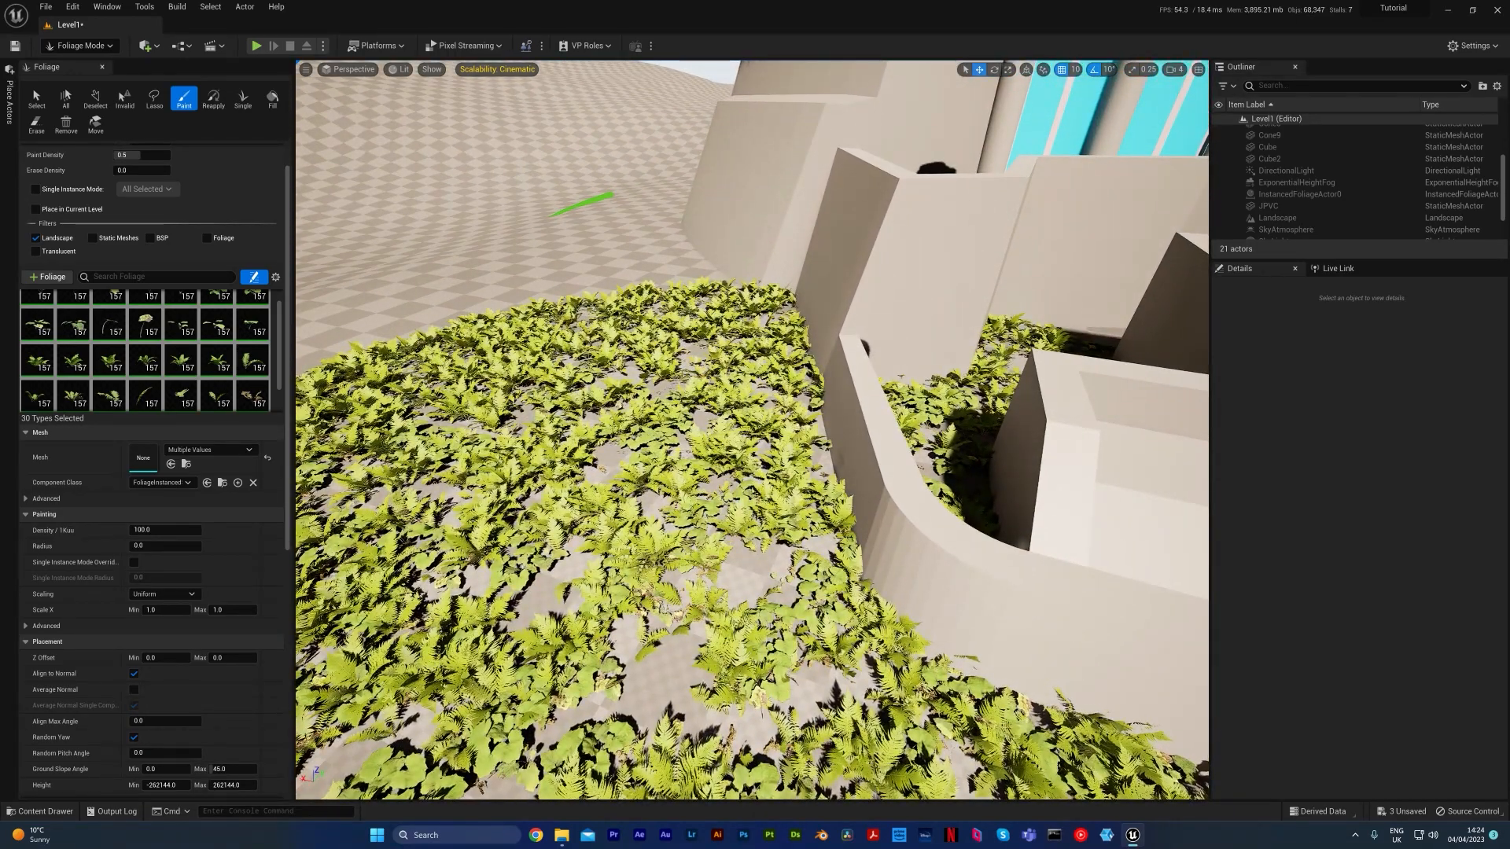
key(s)
mouse_move(751, 431)
right_down()
mouse_move(818, 397)
mouse_move(775, 381)
mouse_move(731, 397)
right_up()
key(w)
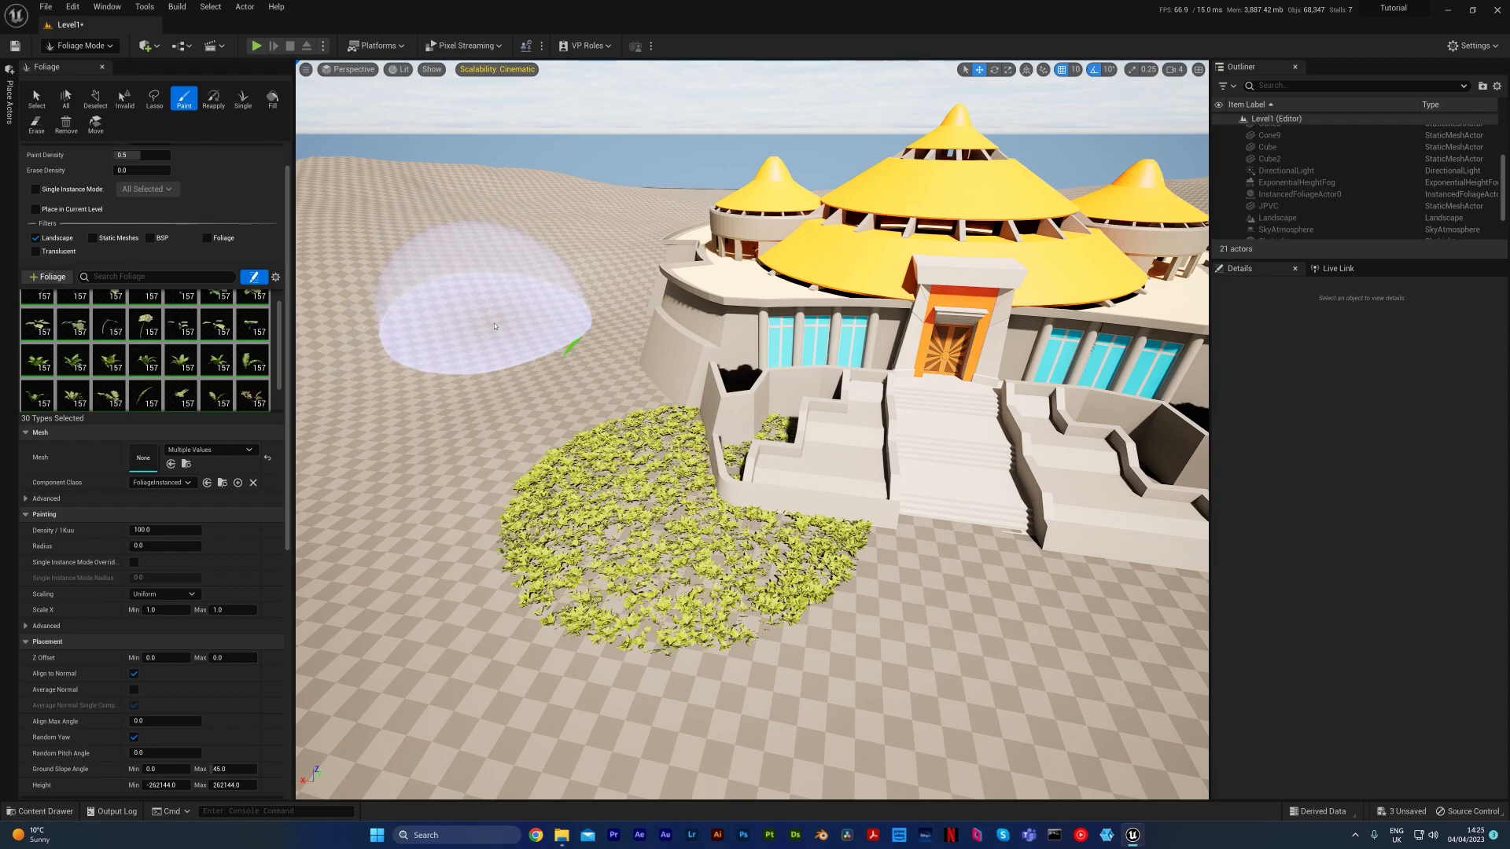
Paint the mixed foliage on the landscape all around the visitor center building
key(d)
mouse_move(578, 332)
right_down()
mouse_move(570, 318)
mouse_move(460, 317)
mouse_move(484, 377)
mouse_move(560, 385)
right_up()
key(a)
key(w)
key(s)
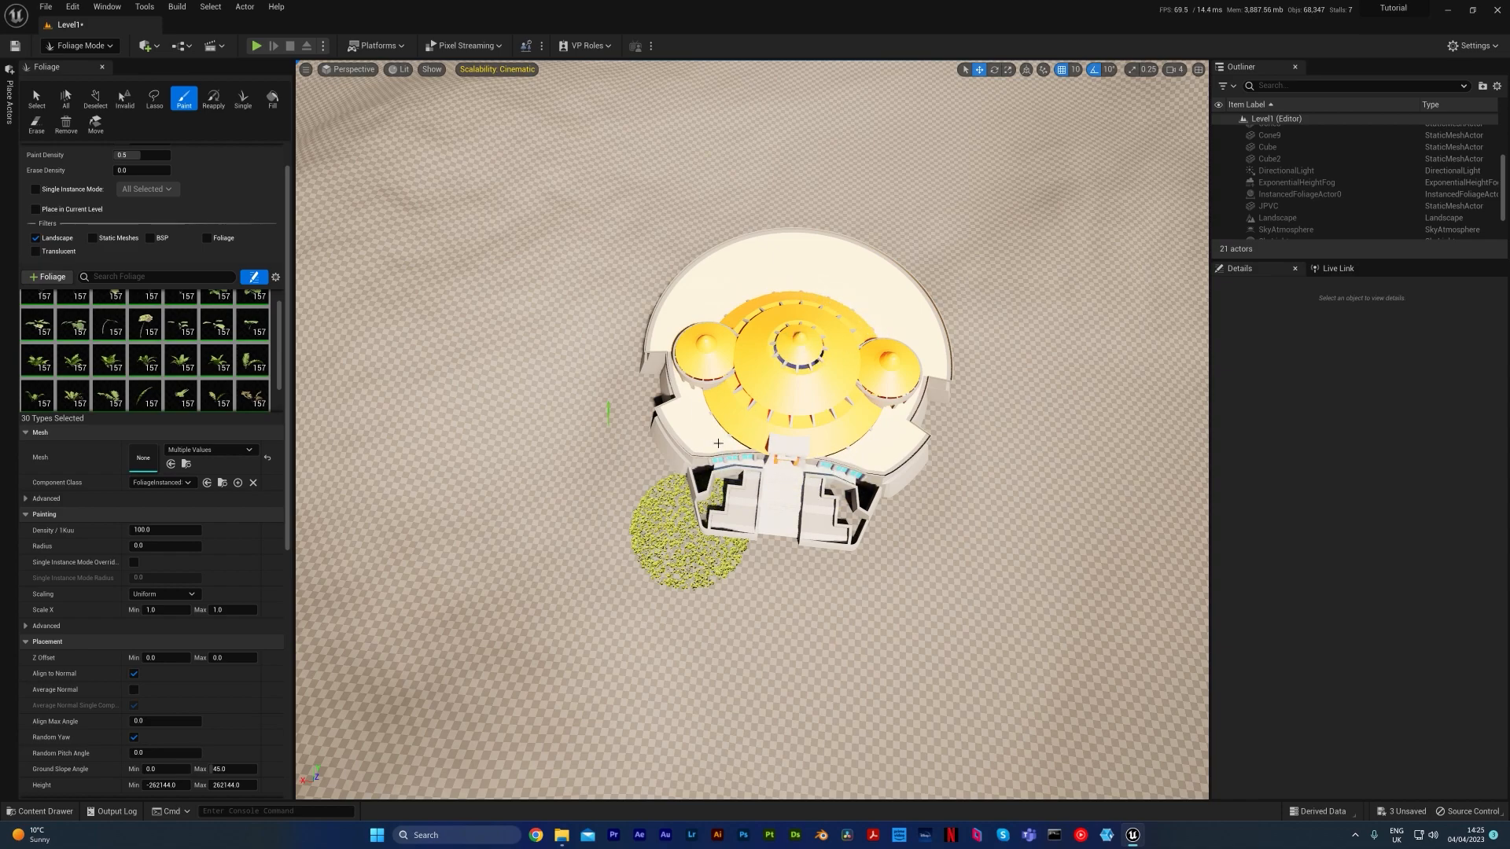
mouse_move(644, 497)
mouse_down()
mouse_move(600, 455)
mouse_move(593, 394)
mouse_move(613, 296)
mouse_move(691, 209)
mouse_move(861, 221)
mouse_move(968, 279)
mouse_move(978, 429)
mouse_move(893, 541)
mouse_move(698, 576)
mouse_up()
mouse_move(698, 576)
right_down()
mouse_move(719, 629)
mouse_move(708, 452)
right_up()
key(w)
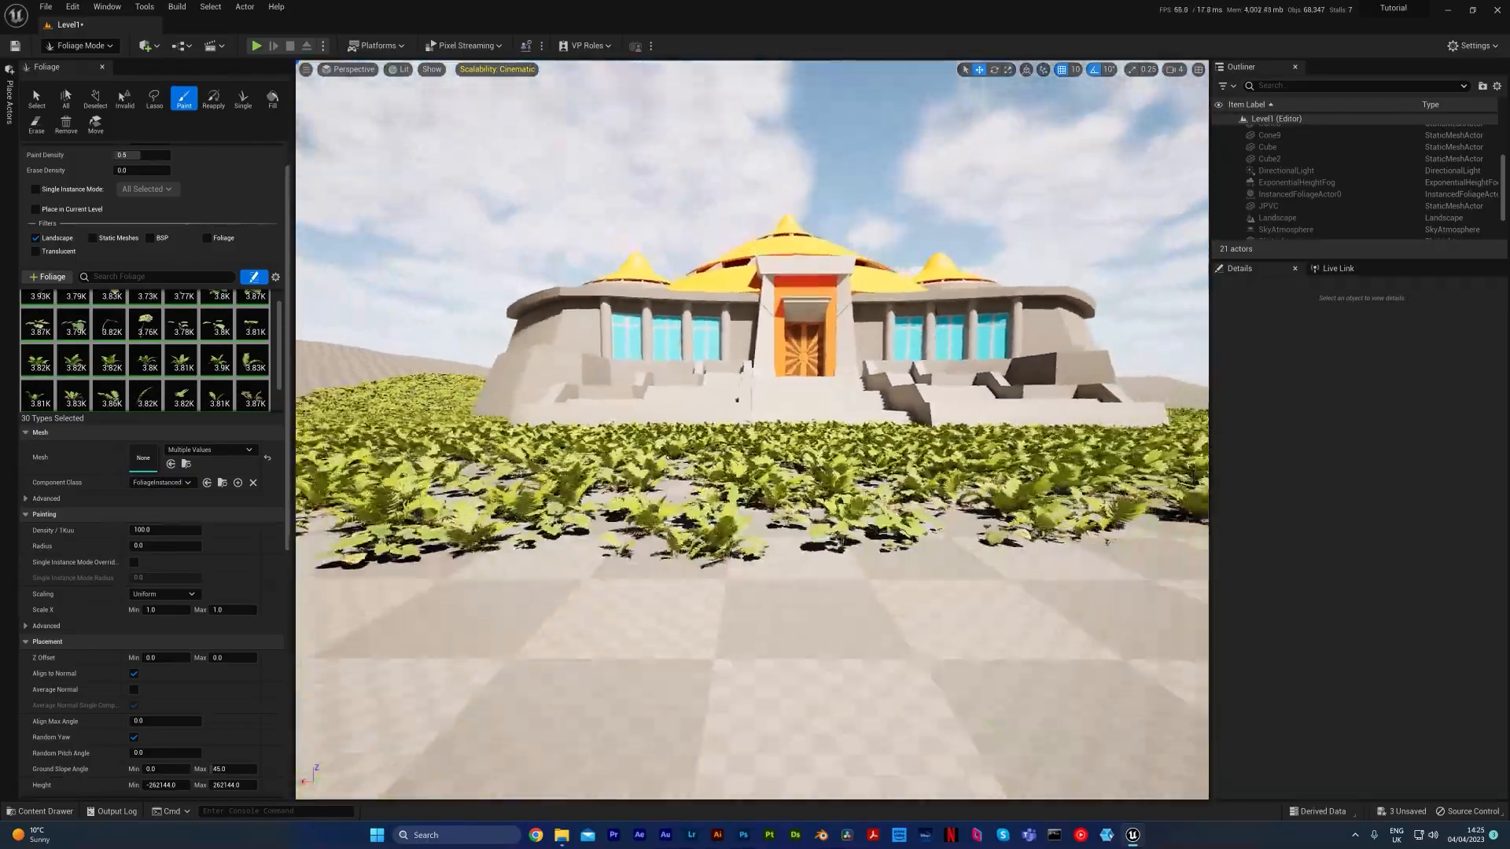
mouse_move(708, 452)
right_down()
mouse_move(708, 472)
mouse_move(711, 434)
right_up()
key(a)
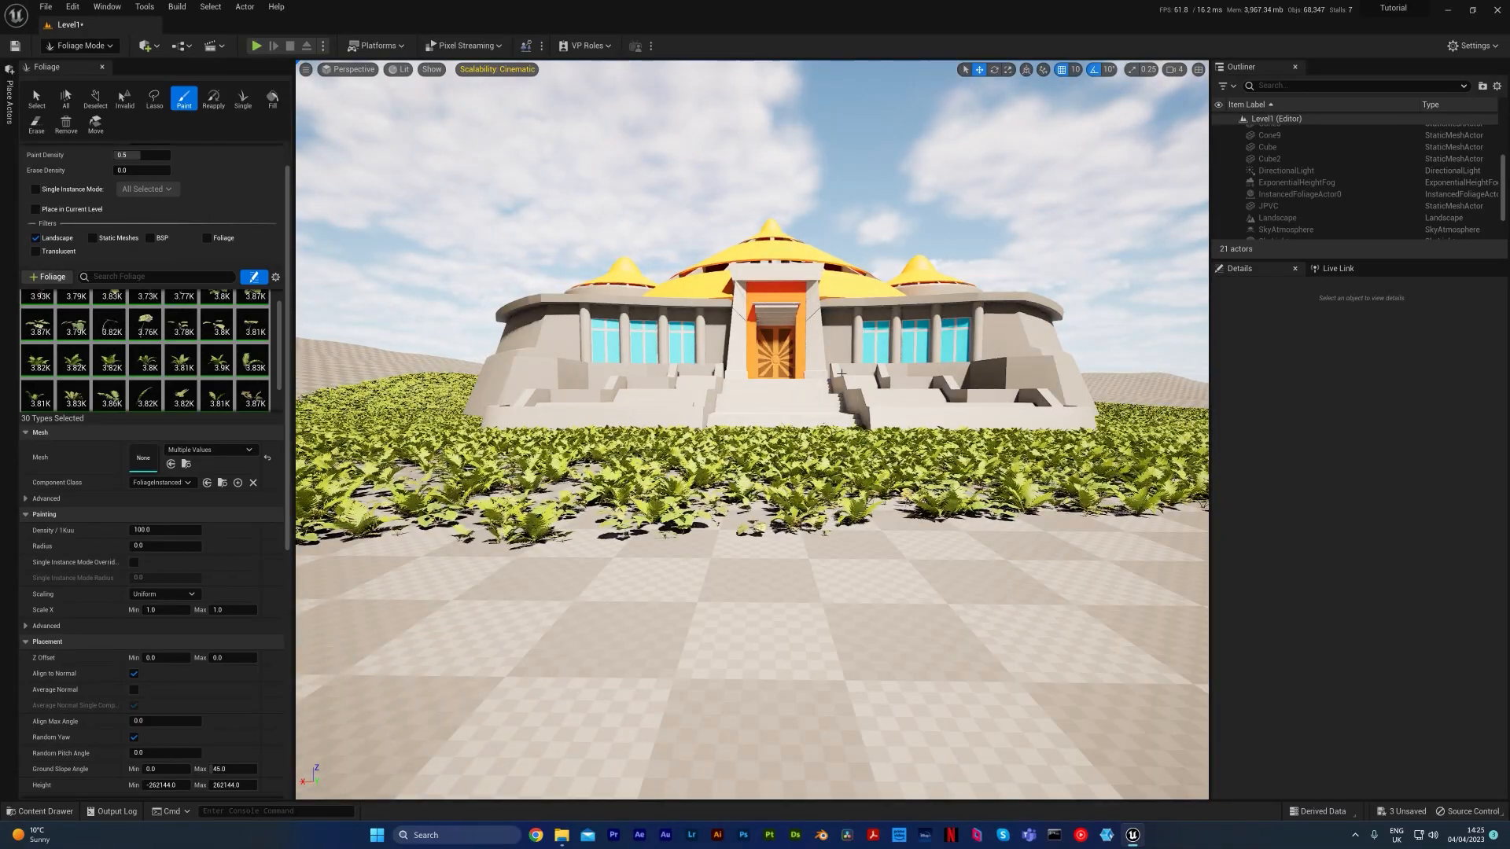
Erase the foliage painted behind the building, keeping the growth along its front and sides
key(e)
right_drag(842, 374, 633, 503)
key(d)
click(33, 123)
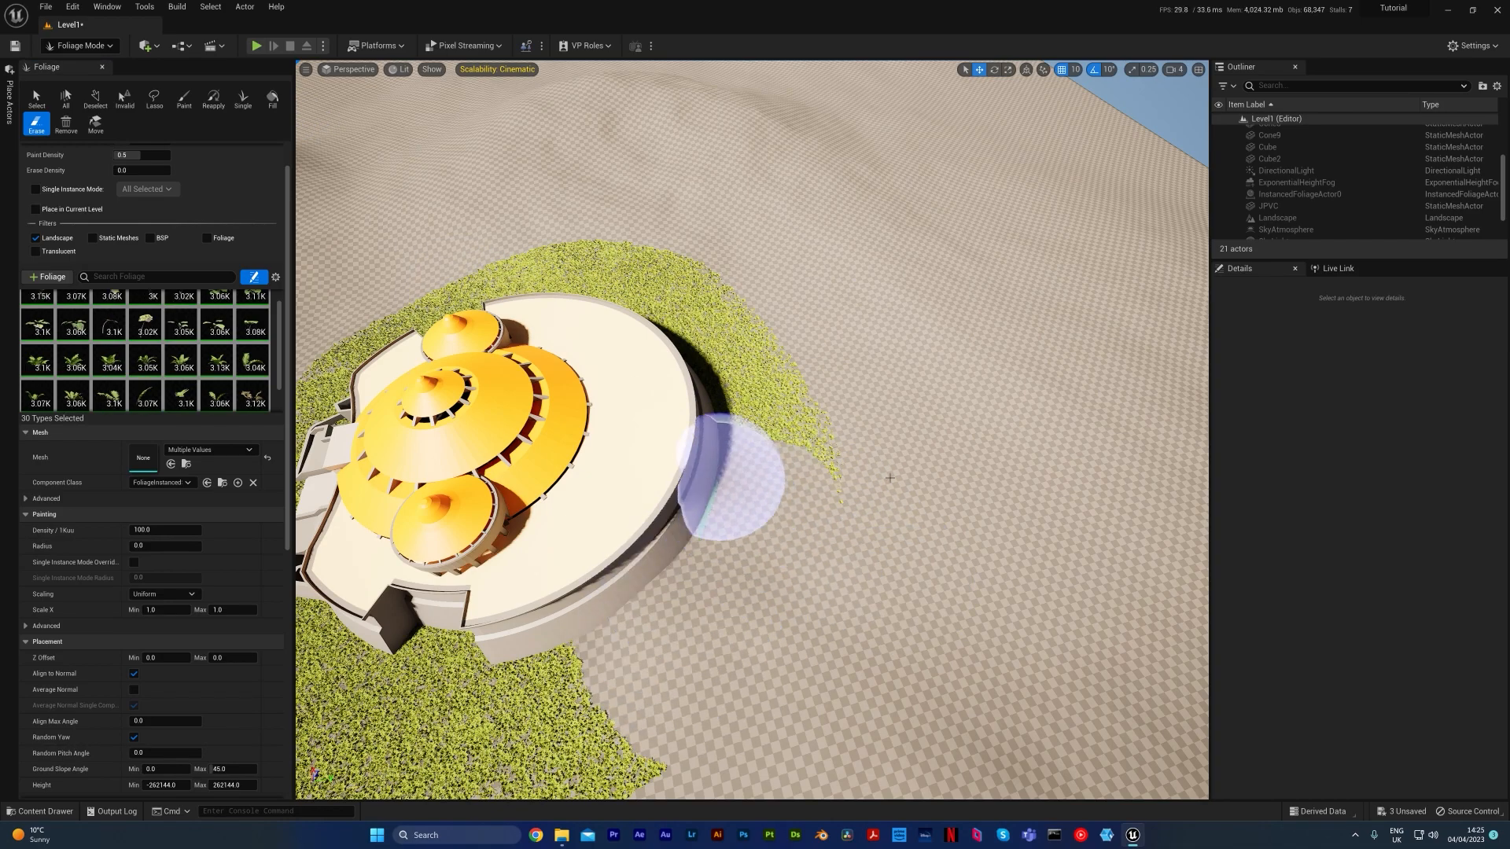
mouse_move(744, 356)
mouse_down()
mouse_move(651, 305)
mouse_move(637, 268)
mouse_move(588, 250)
mouse_up()
key(a)
mouse_move(588, 250)
right_down()
mouse_move(755, 311)
mouse_move(651, 332)
right_up()
key(e)
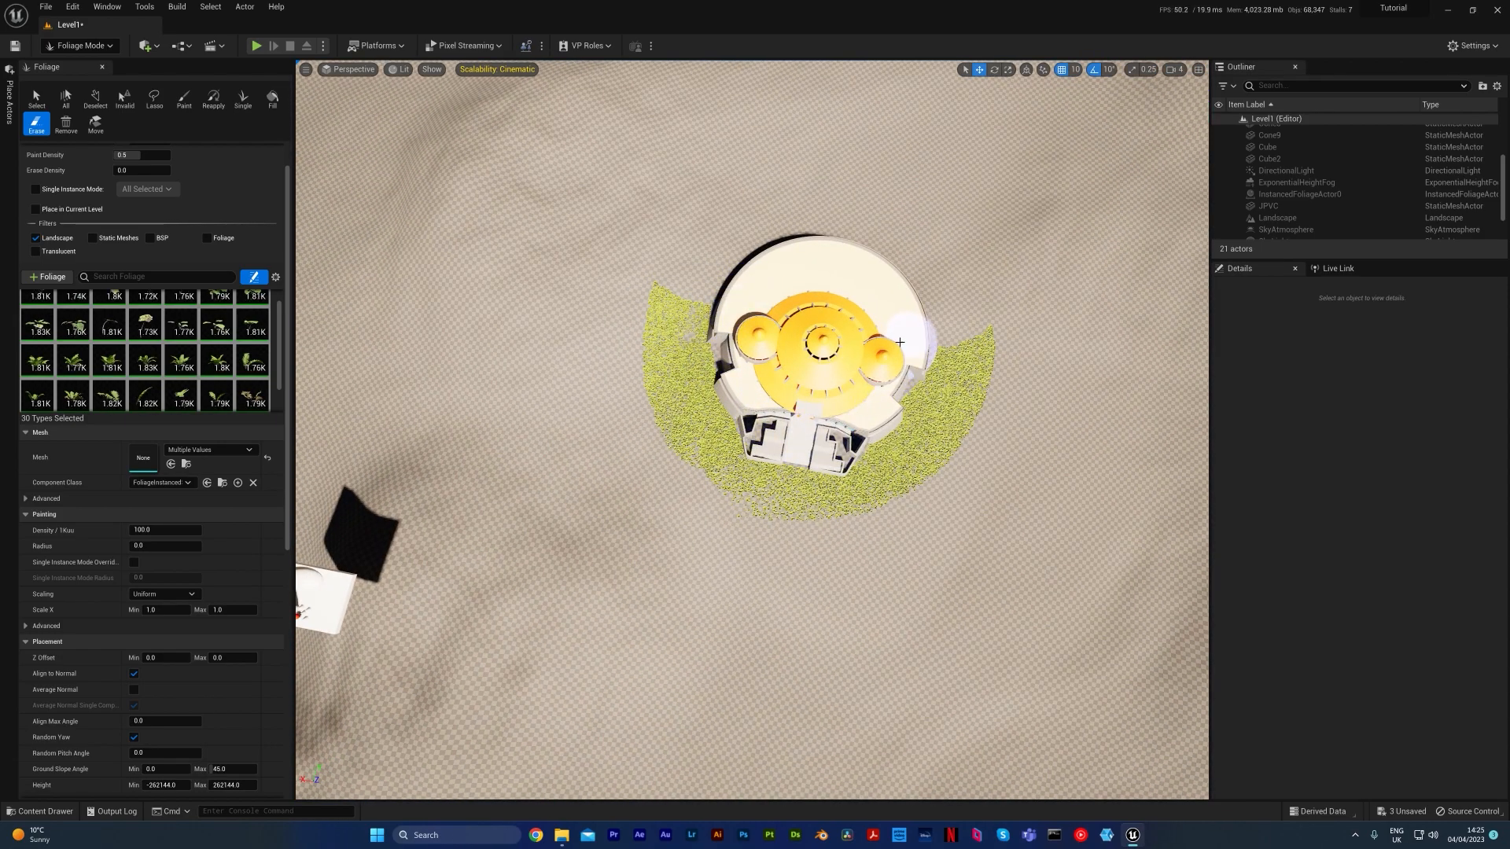
right_drag(916, 306, 916, 130)
Reduce the erase brush size and clear the foliage directly in front of the entrance steps
key(w)
key(s)
key(w)
right_drag(928, 376, 916, 448)
key(e)
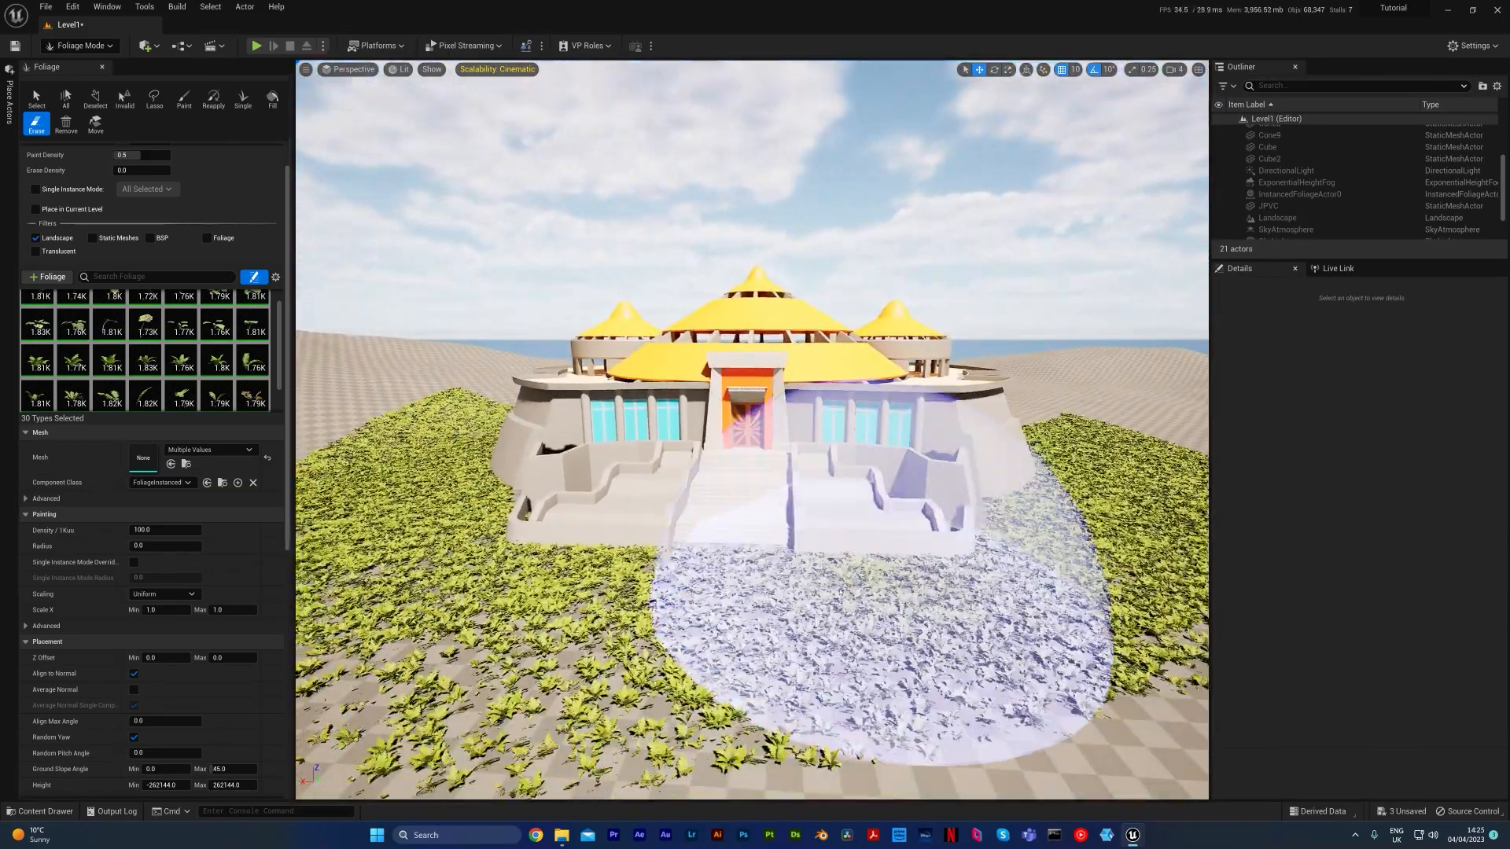
key(bracketleft)
key(bracketleft)
key(bracketleft)
key(bracketleft)
key(bracketleft)
key(bracketleft)
key(bracketleft)
key(bracketleft)
key(bracketleft)
key(bracketleft)
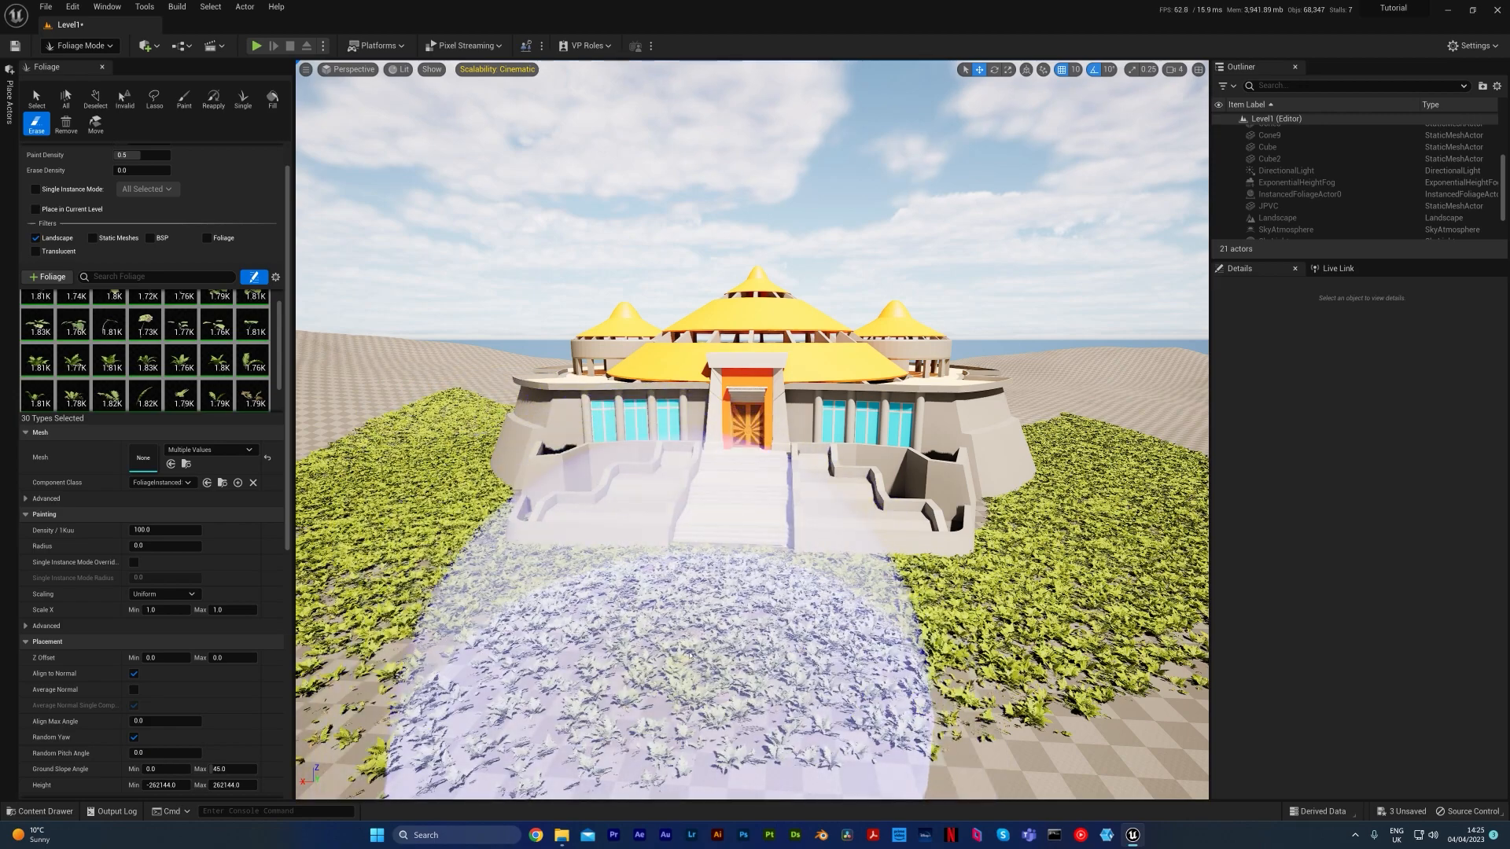
mouse_move(724, 575)
mouse_down()
mouse_move(701, 671)
mouse_move(701, 653)
mouse_move(689, 683)
mouse_move(682, 669)
mouse_up()
mouse_move(681, 669)
right_down()
mouse_move(655, 691)
mouse_move(672, 689)
right_up()
Erase more foliage beside the cleared area to leave an open path leading to the entrance
key(s)
key(q)
key(w)
key(e)
mouse_move(524, 666)
mouse_down()
mouse_move(985, 641)
mouse_move(614, 598)
mouse_move(441, 551)
mouse_move(876, 573)
mouse_move(1072, 545)
mouse_move(797, 579)
mouse_up()
mouse_move(796, 579)
right_down()
mouse_move(815, 560)
mouse_move(778, 557)
mouse_move(783, 519)
mouse_move(801, 525)
mouse_move(794, 588)
right_up()
key(s)
key(w)
key(q)
key(w)
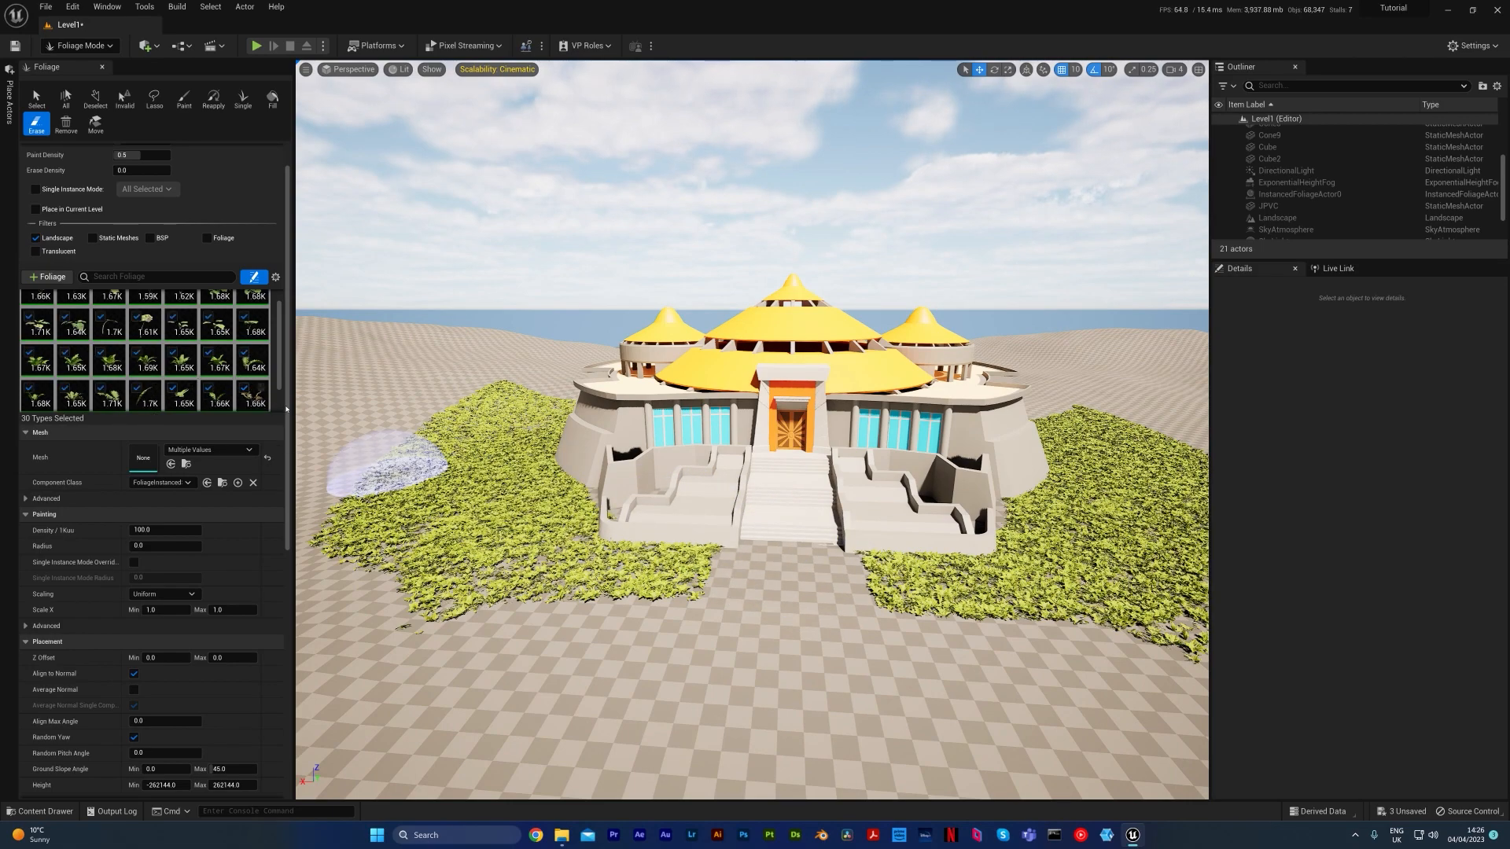
Review the active types in the foliage palette and the planting around the front of the building
scroll(286, 408, up, 1)
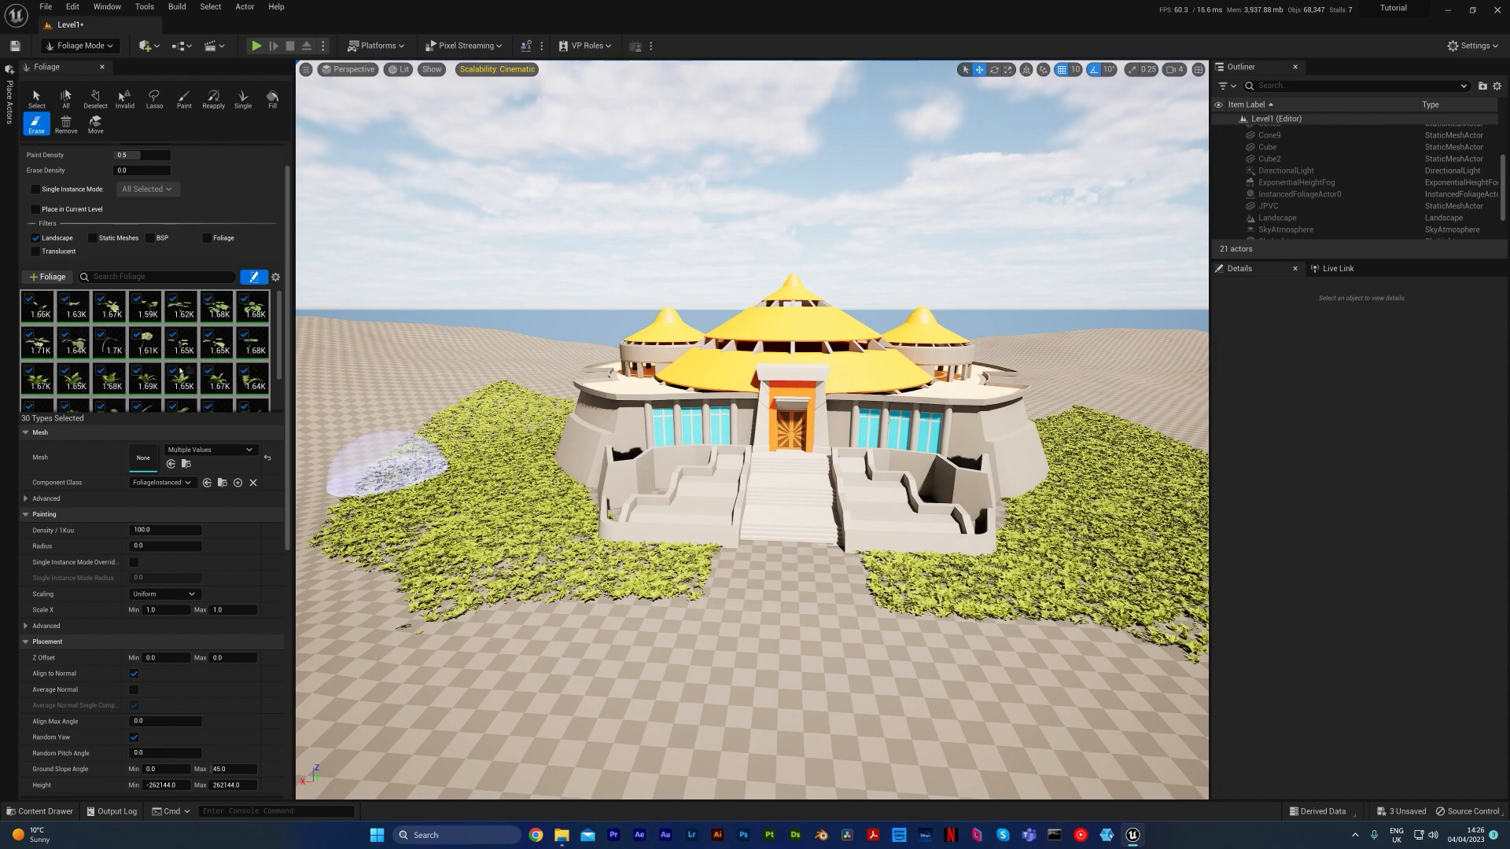
scroll(228, 368, down, 3)
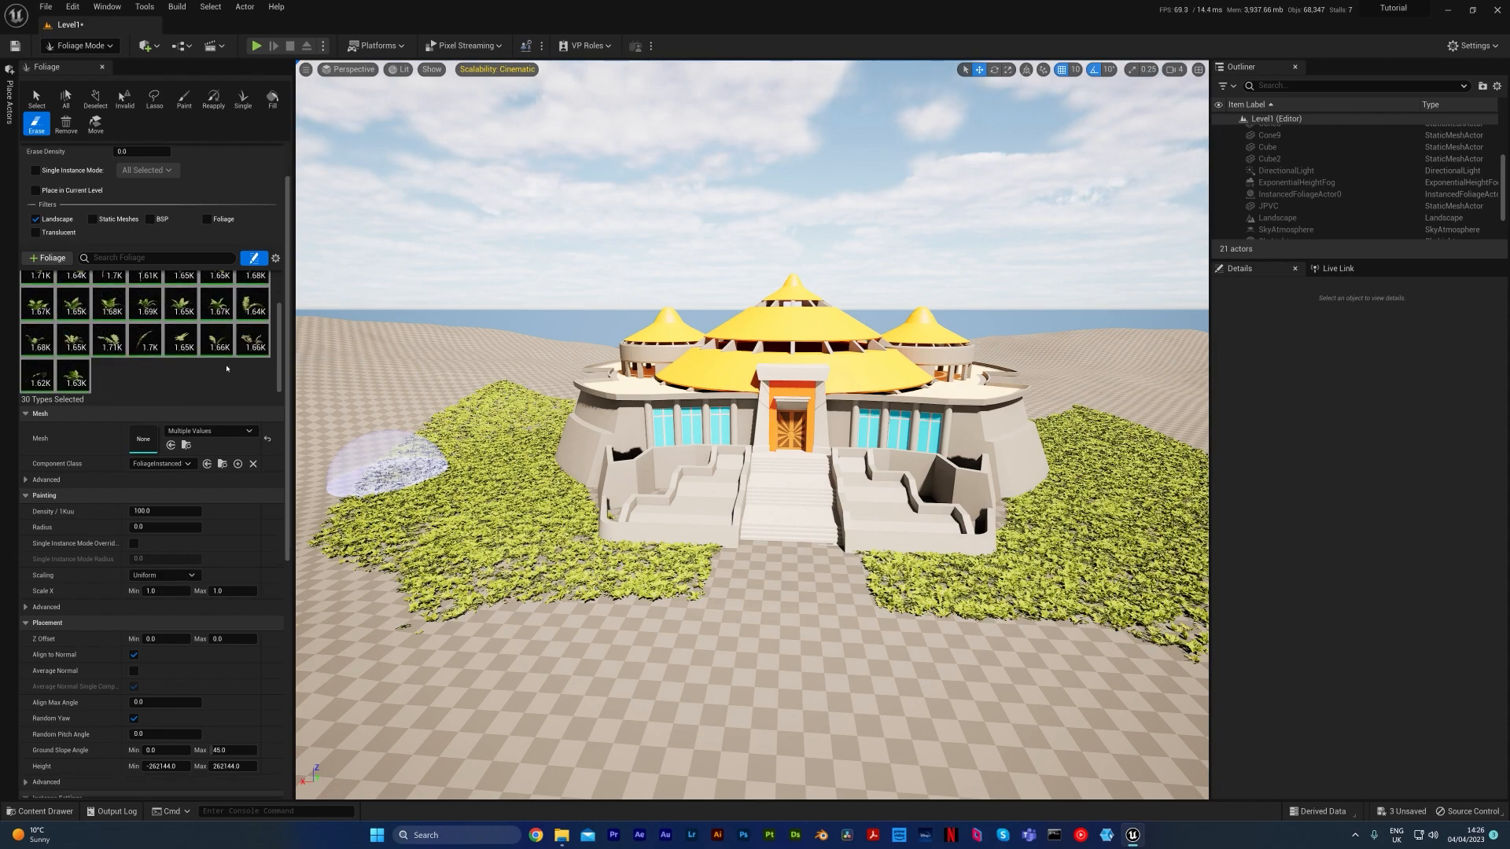
scroll(227, 368, up, 1)
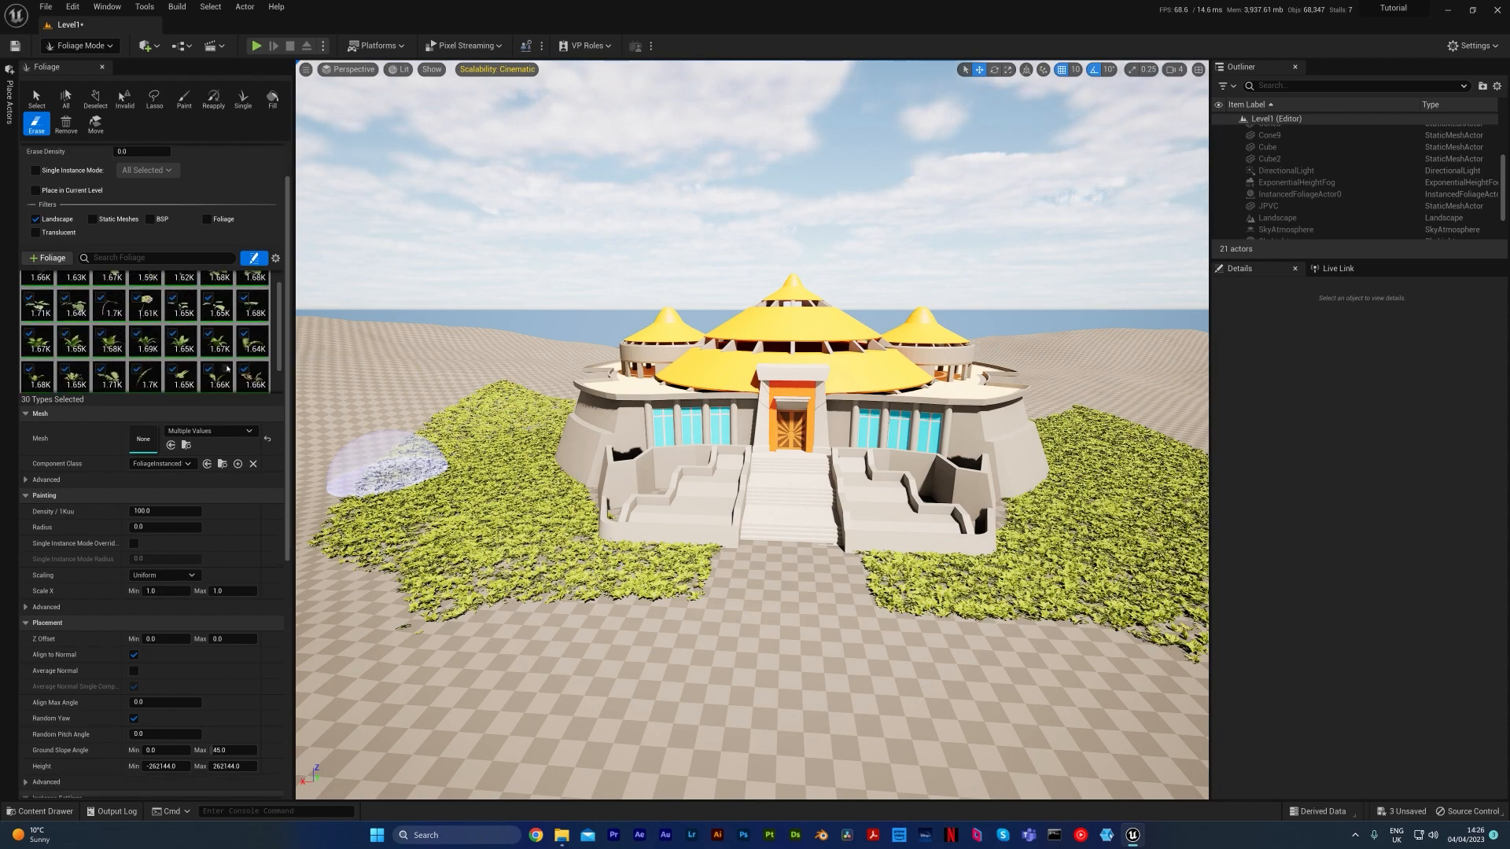
scroll(228, 368, up, 1)
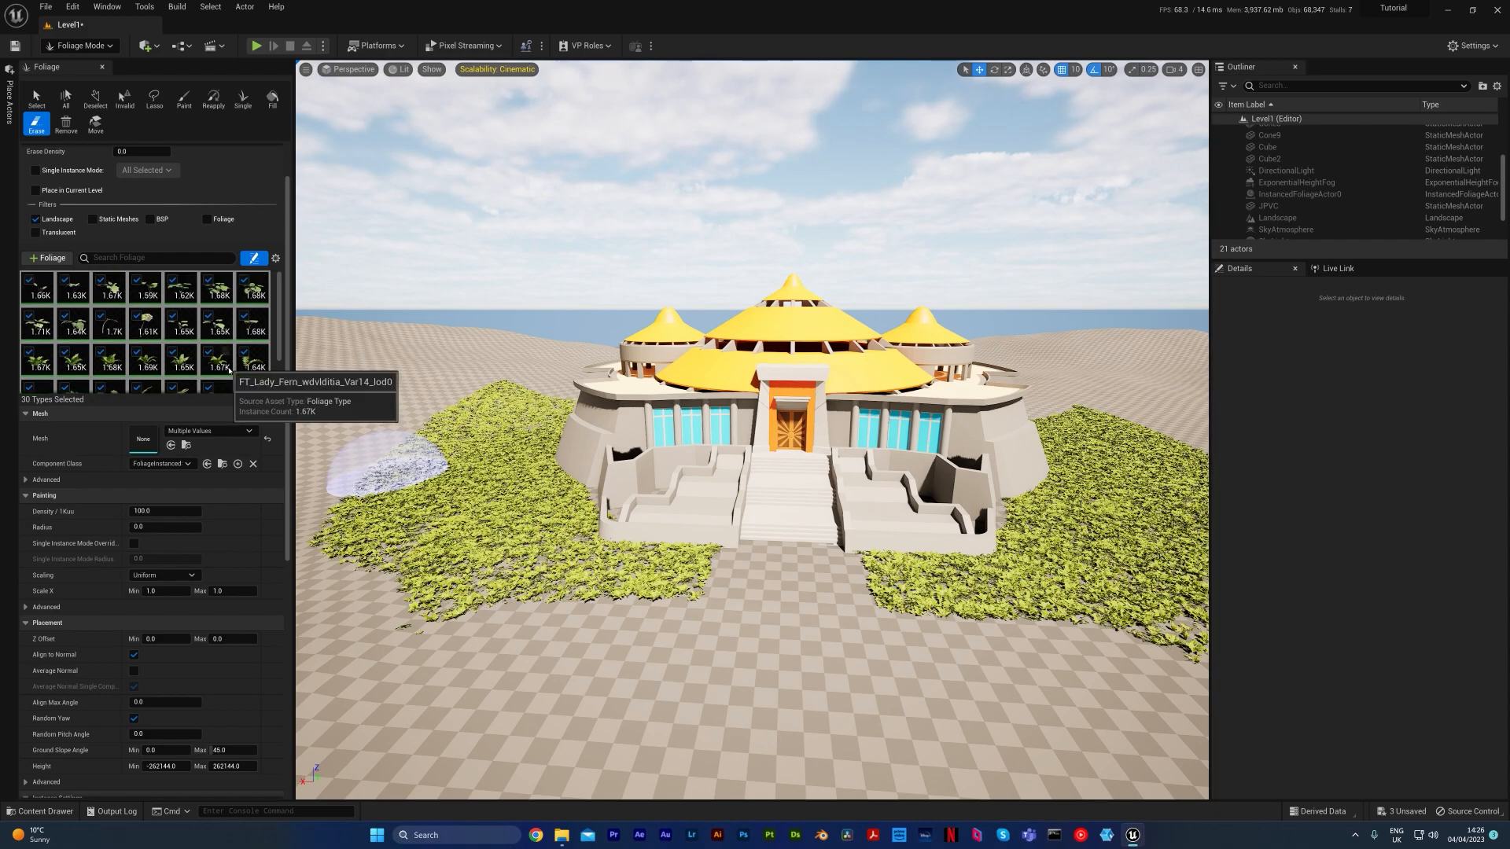
right_drag(472, 440, 456, 453)
right_drag(820, 405, 822, 376)
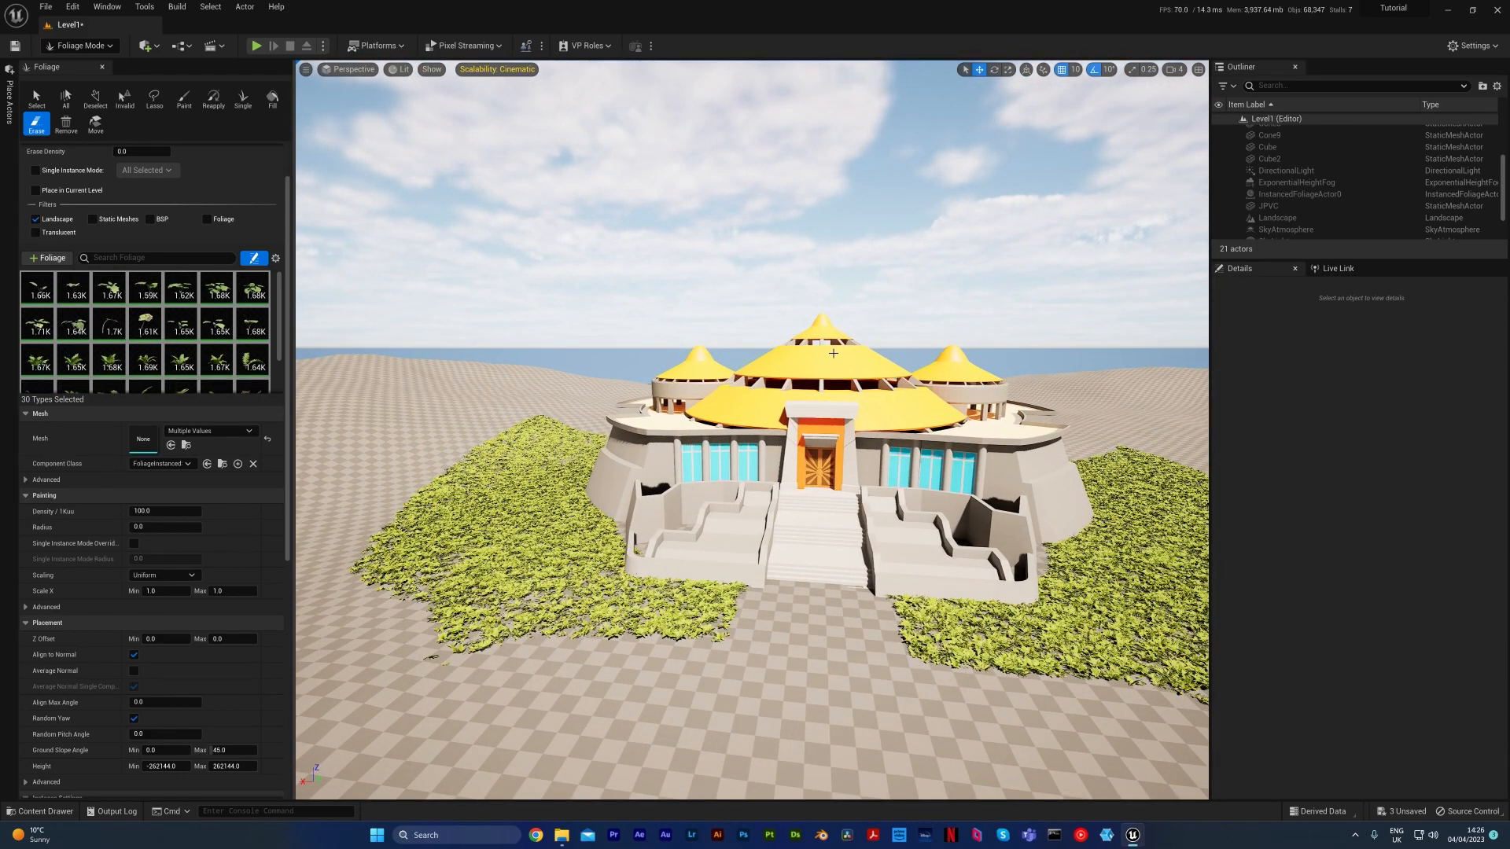
right_drag(757, 374, 756, 380)
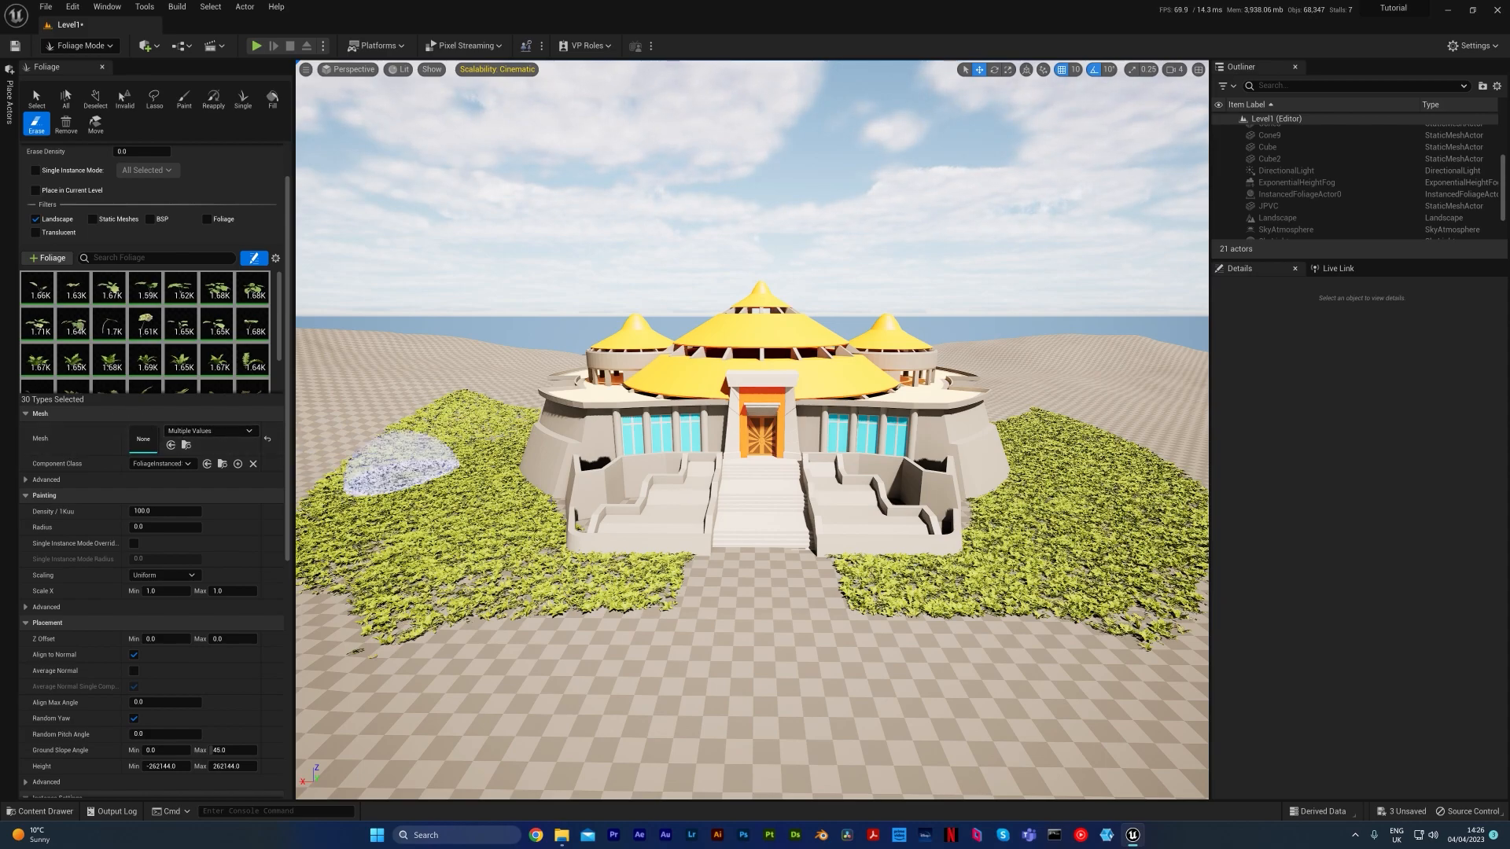
Examine the fern and coltsfoot planting up close, then its overall coverage around the front of the building
mouse_move(813, 532)
right_down()
mouse_move(744, 551)
mouse_move(692, 535)
mouse_move(717, 546)
mouse_move(723, 586)
right_up()
key(w)
key(w)
key(w)
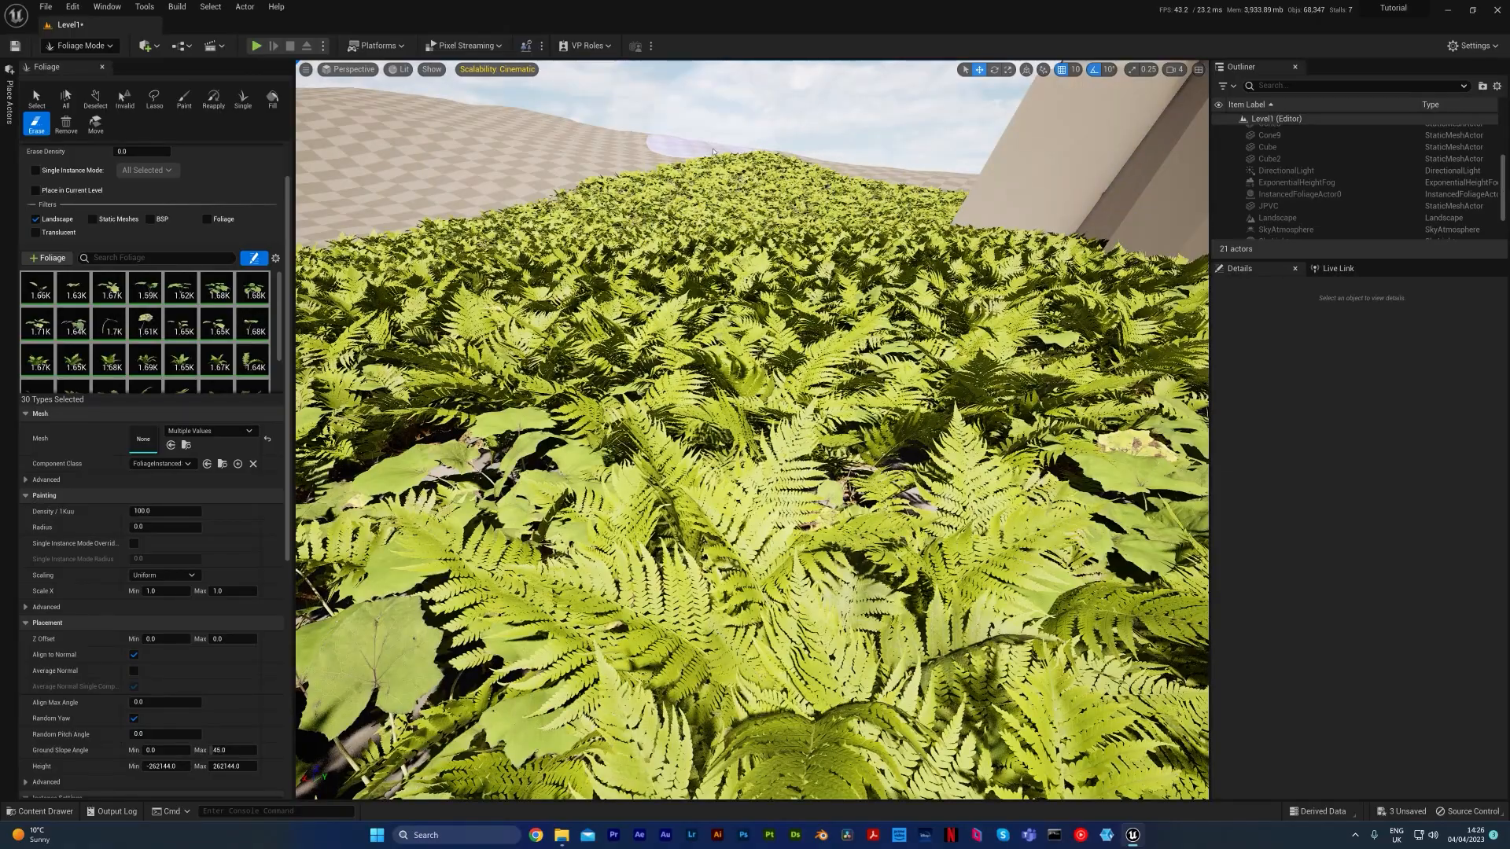
key(s)
mouse_move(717, 185)
right_down()
mouse_move(798, 206)
mouse_move(893, 177)
mouse_move(718, 205)
right_up()
key(e)
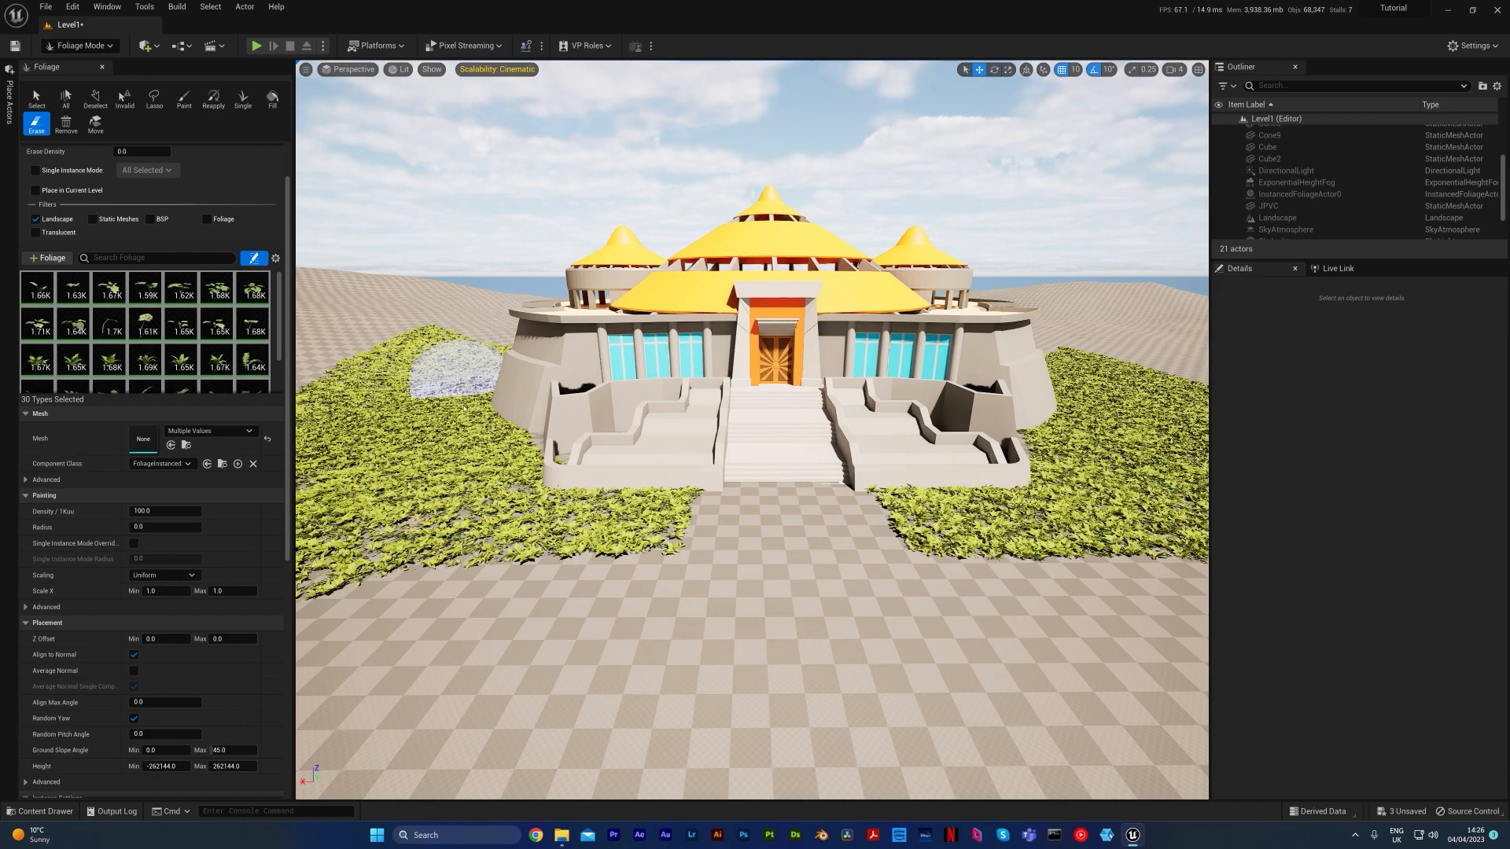
mouse_move(448, 393)
right_down()
mouse_move(439, 403)
mouse_move(480, 376)
right_up()
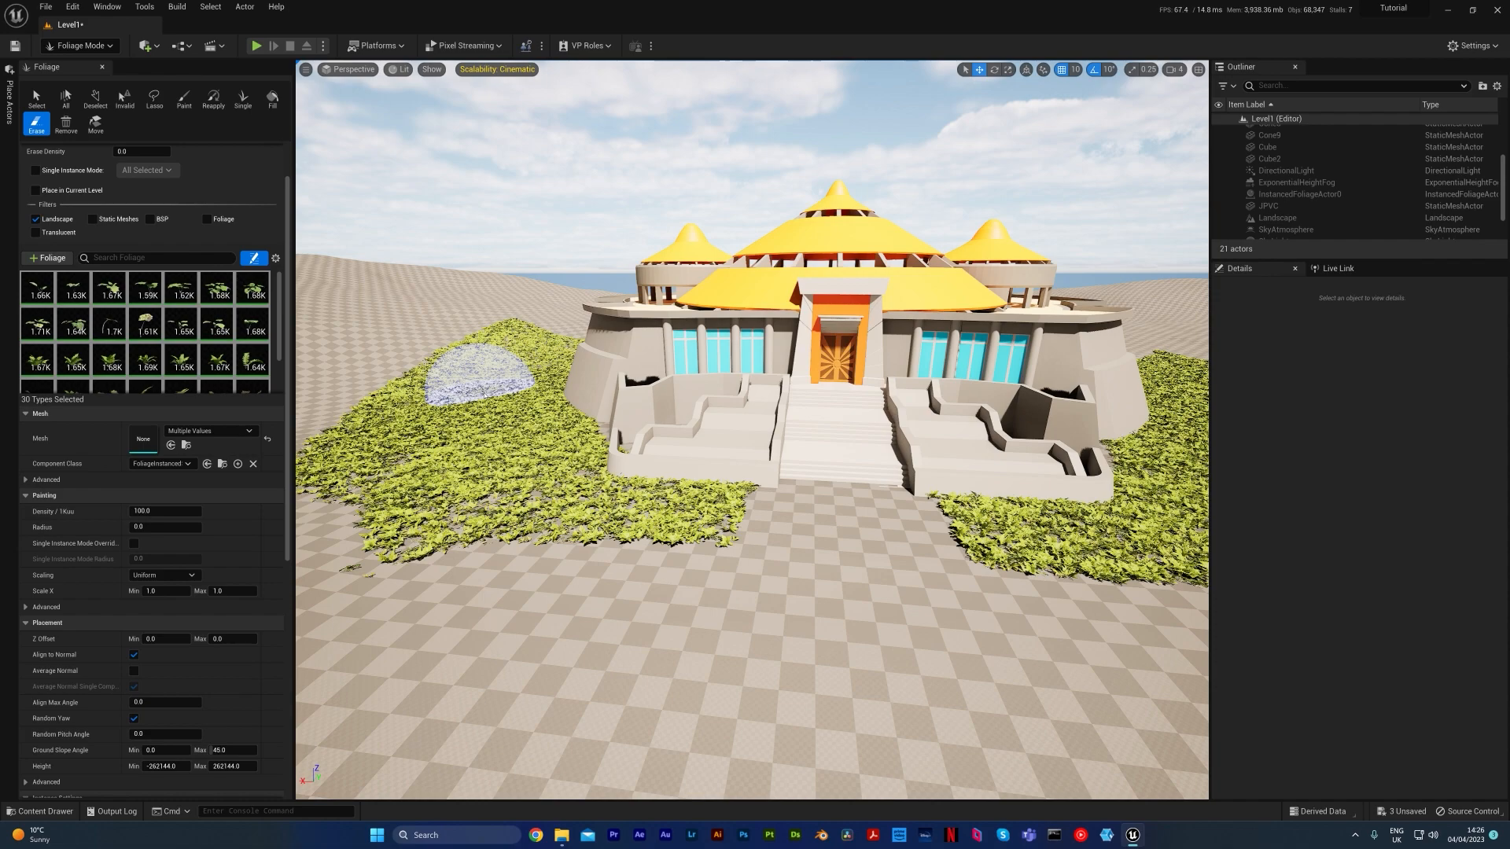
Open the plants folder inside the PN_Banana Meshes folder in the project content
scroll(150, 355, down, 1)
click(65, 350)
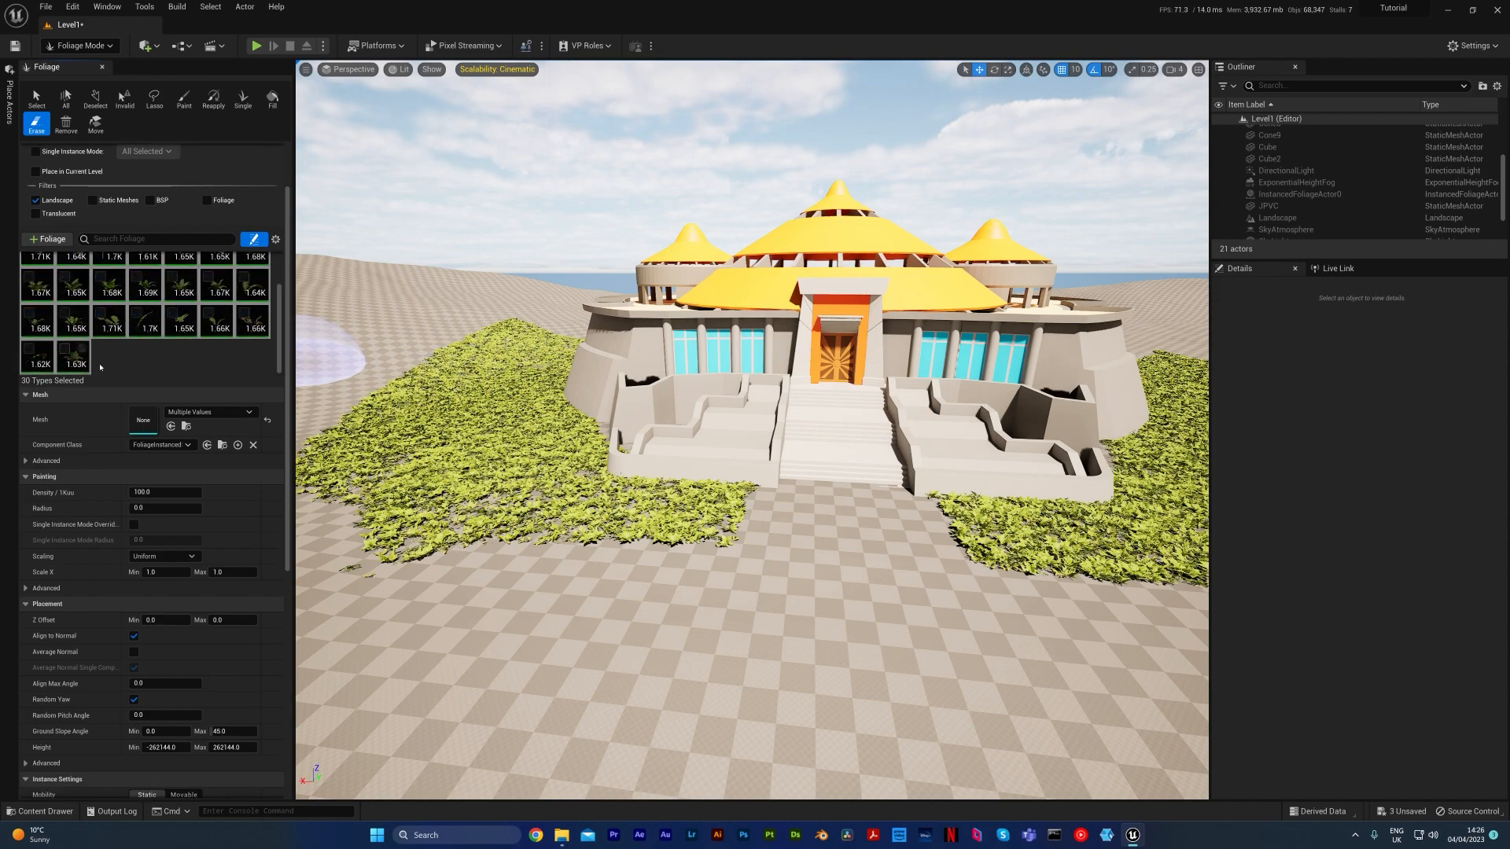
click(44, 811)
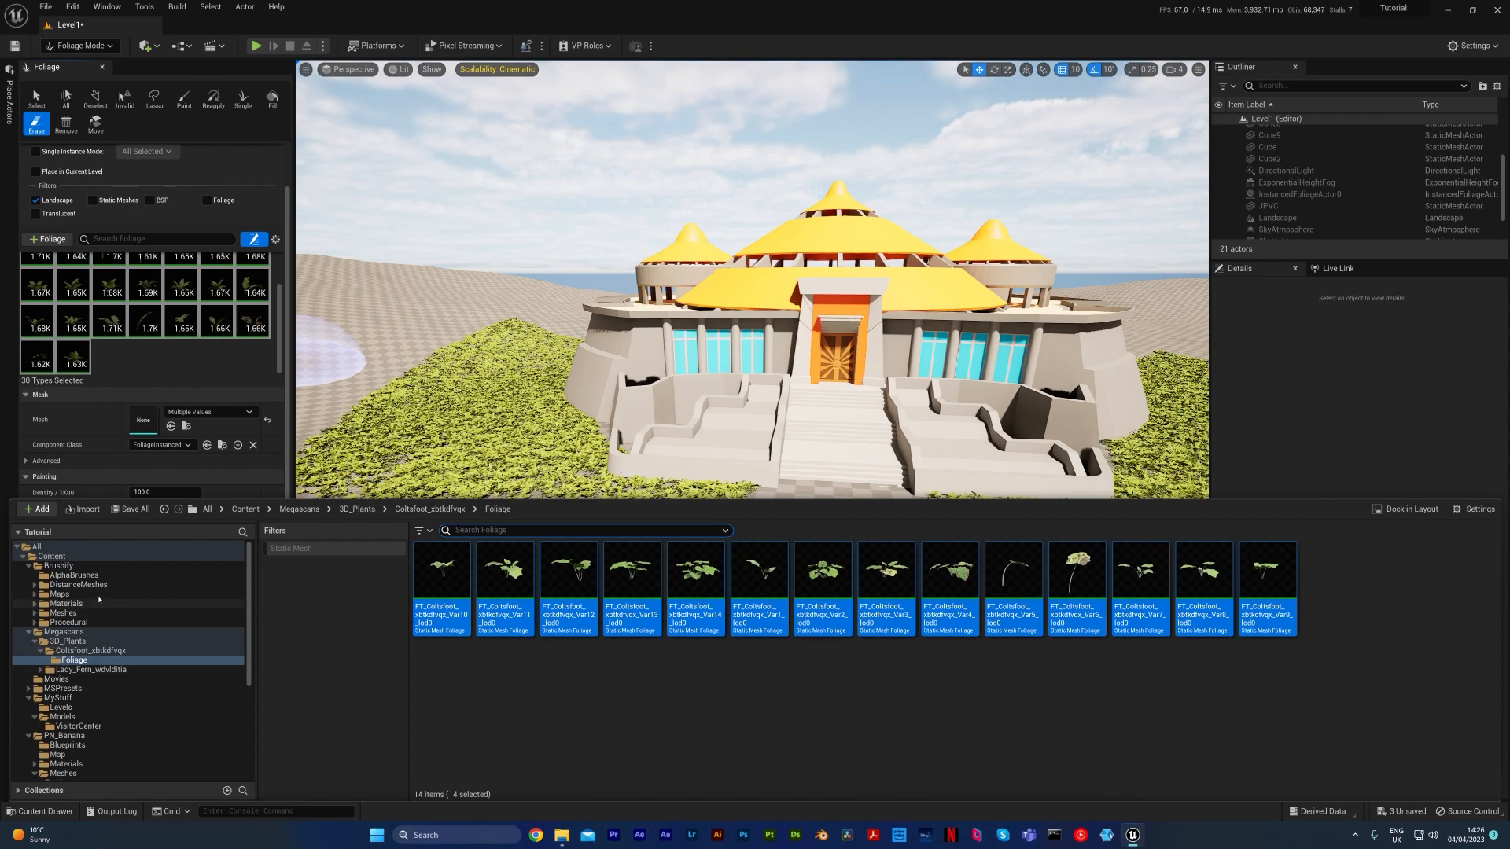
scroll(101, 619, down, 3)
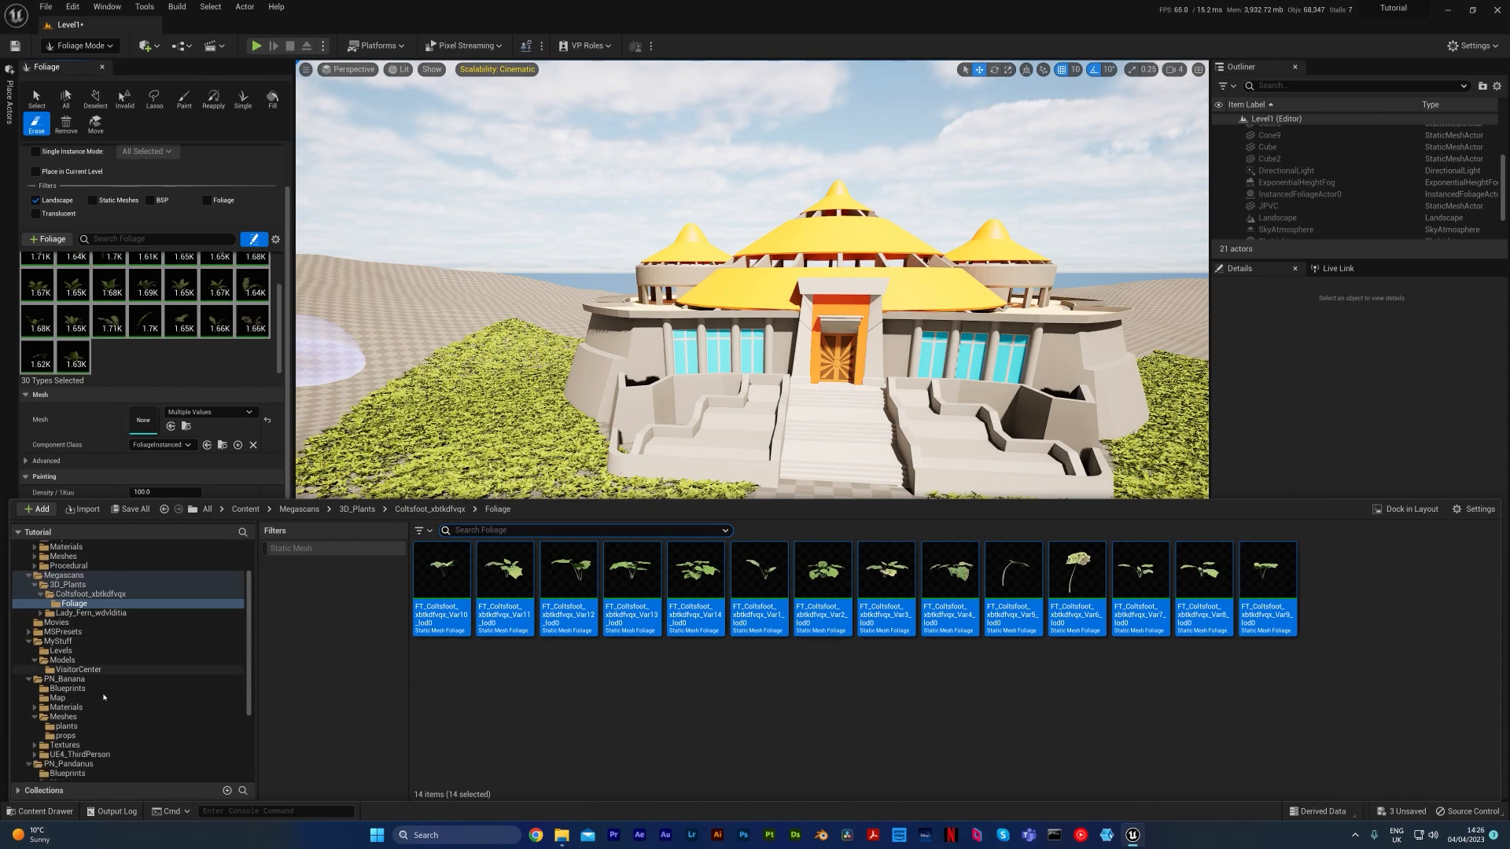
click(67, 680)
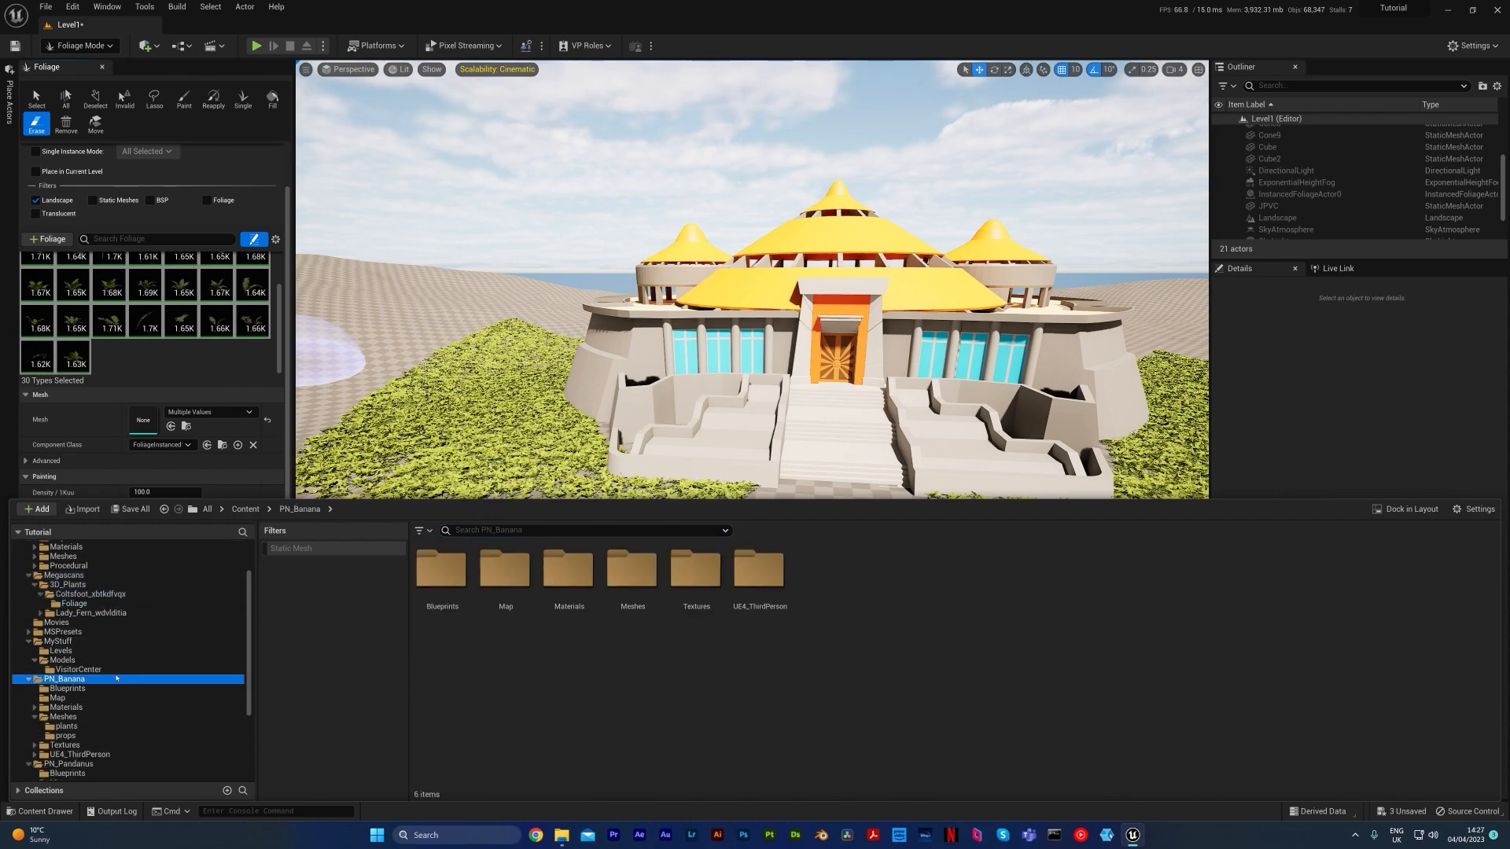
double_click(638, 582)
double_click(471, 575)
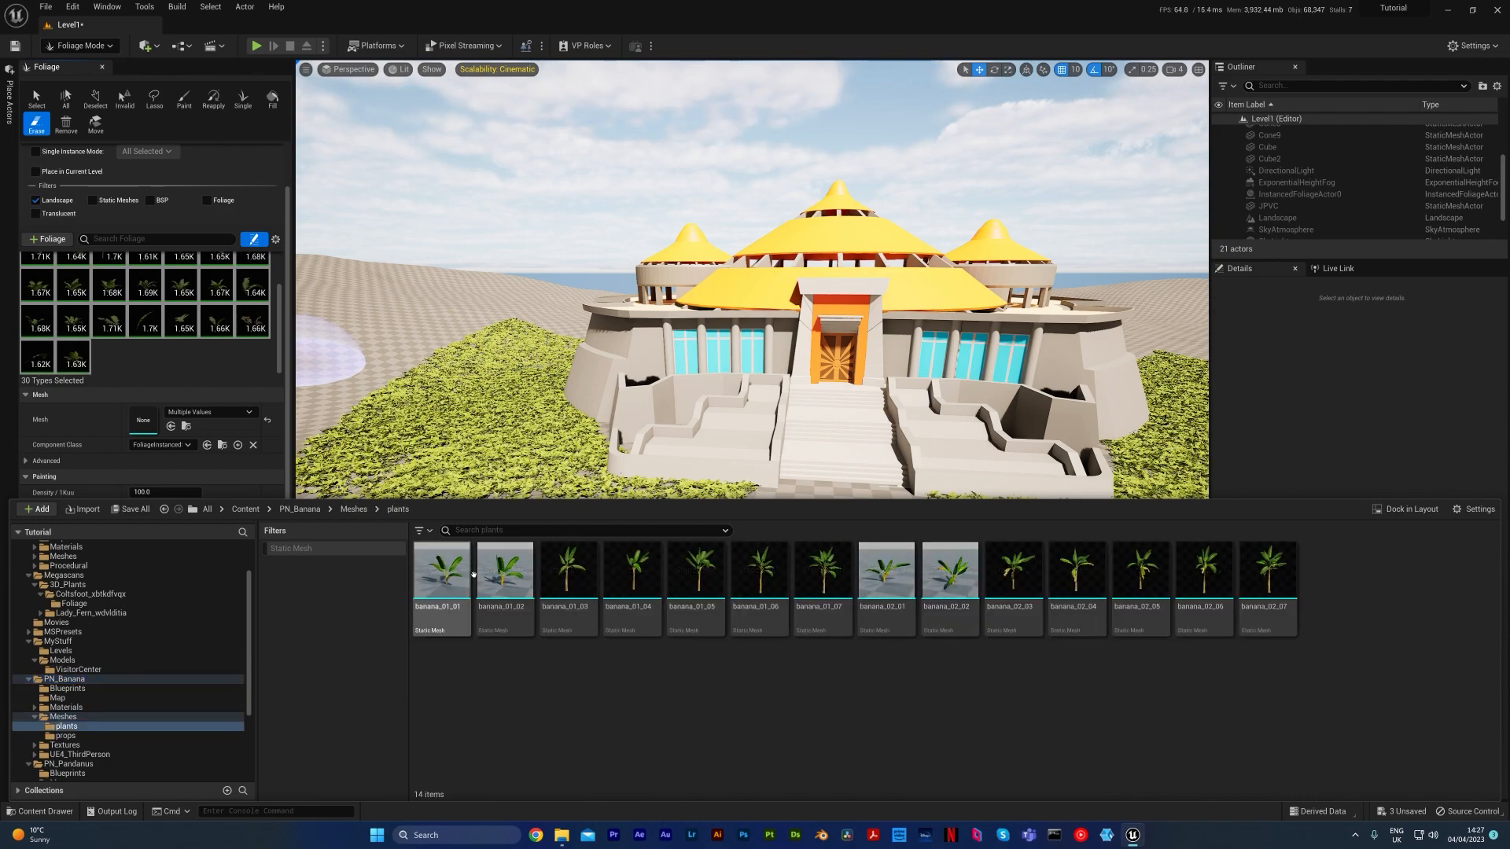
Add the banana meshes banana_01_03 to banana_01_07 and banana_02_03 to banana_02_07 to the foliage palette
click(567, 573)
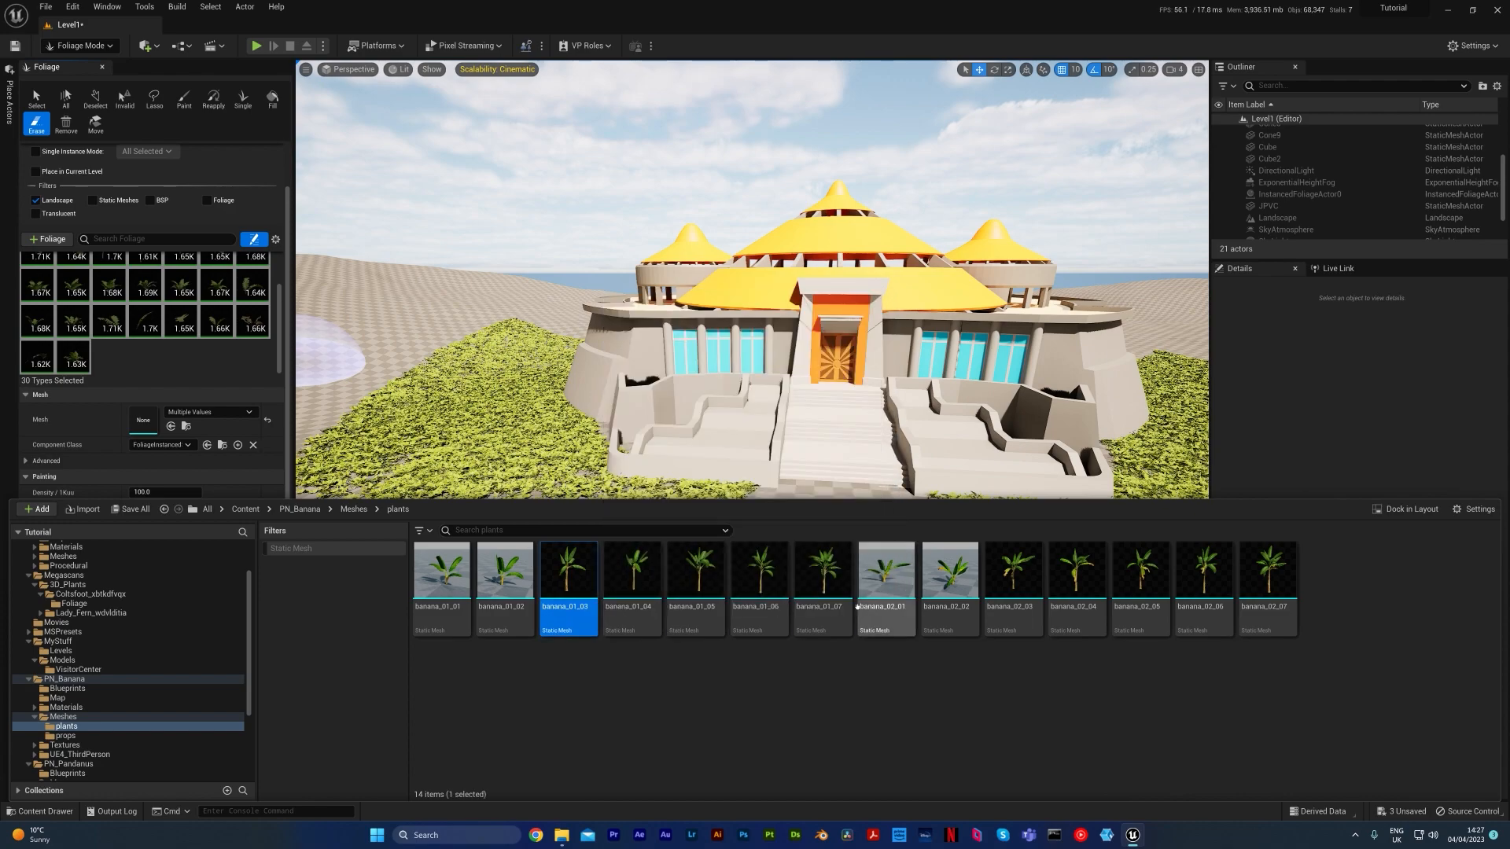
shift+click(1270, 610)
ctrl+click(951, 614)
ctrl+click(880, 613)
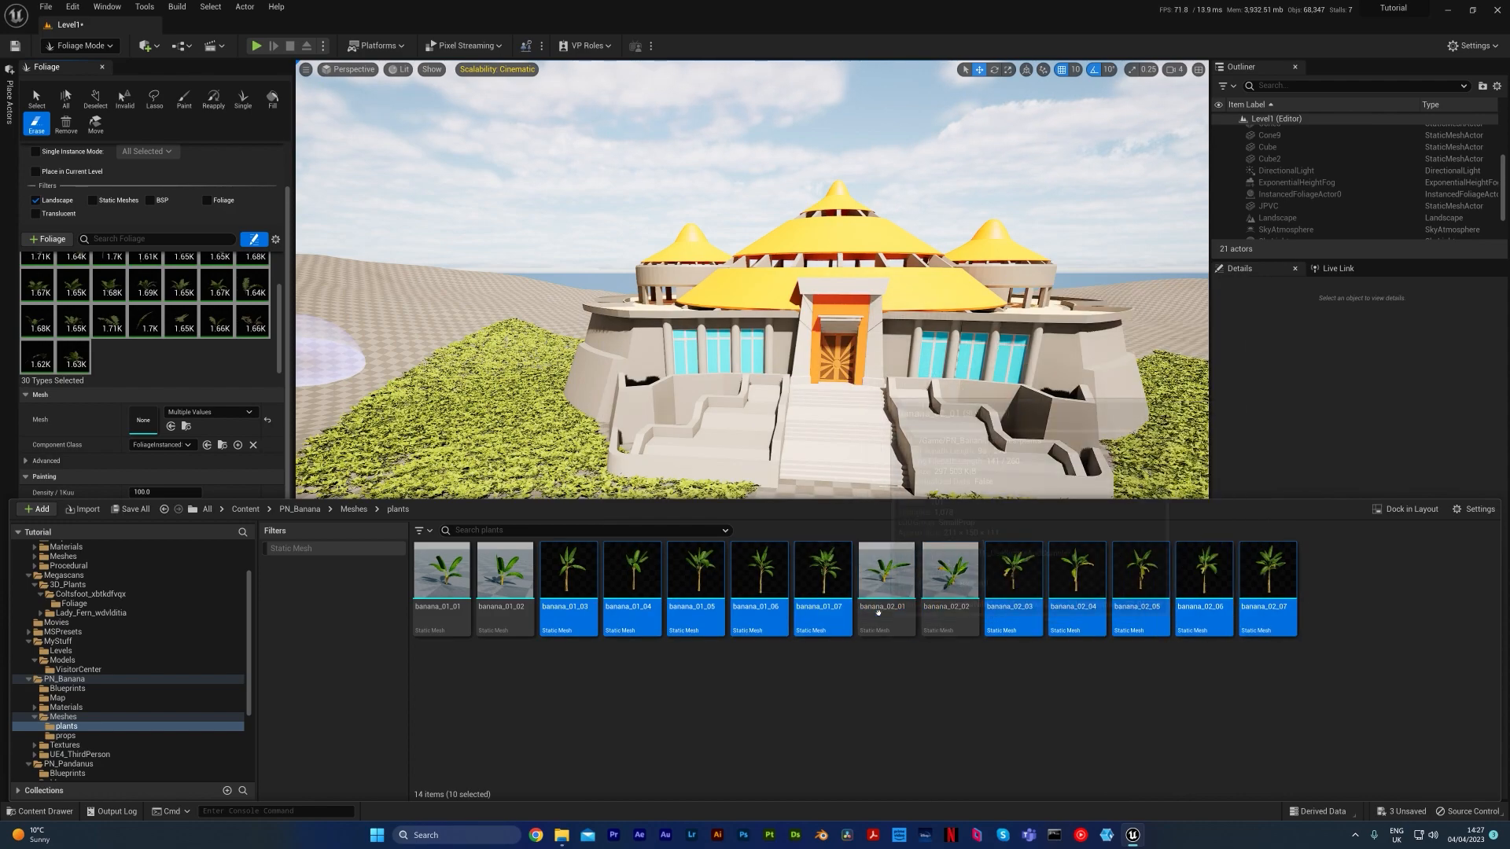
drag(689, 629, 216, 365)
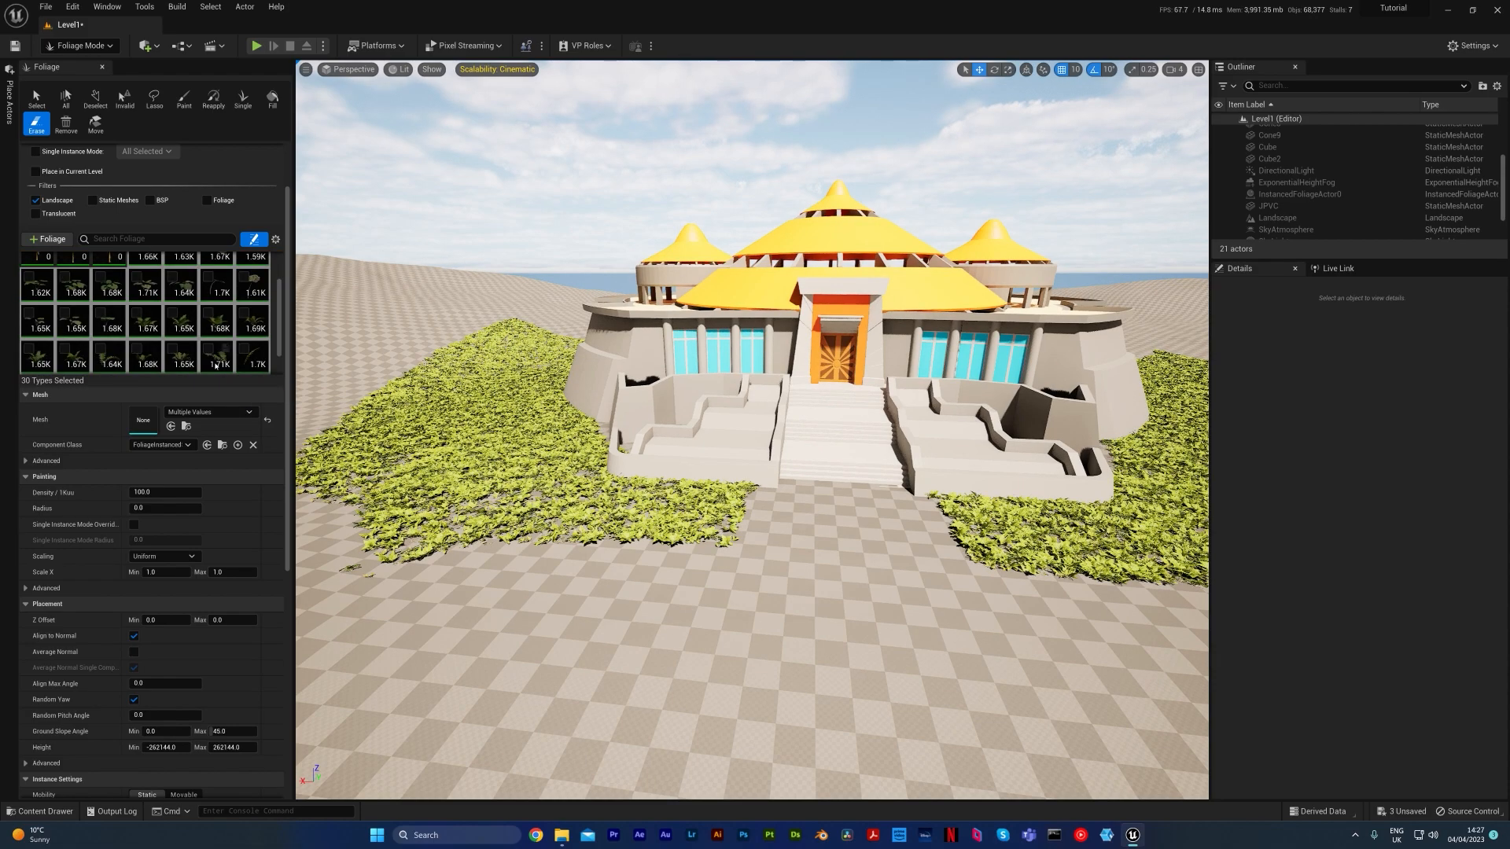
Add the remaining banana meshes banana_01_01, banana_01_02, banana_02_01 and banana_02_02 to the foliage palette
scroll(216, 365, down, 2)
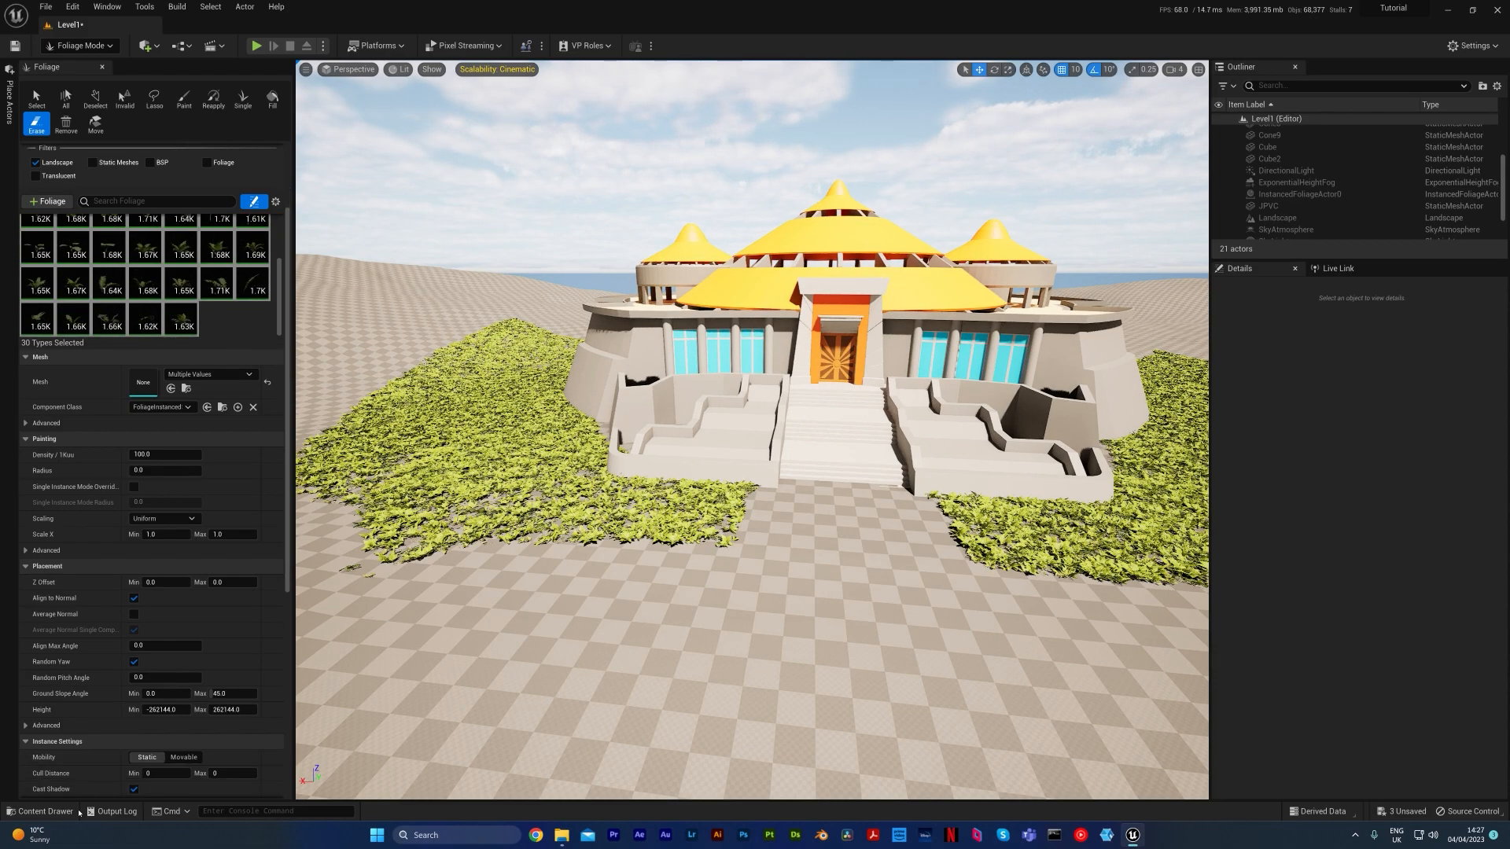
click(45, 811)
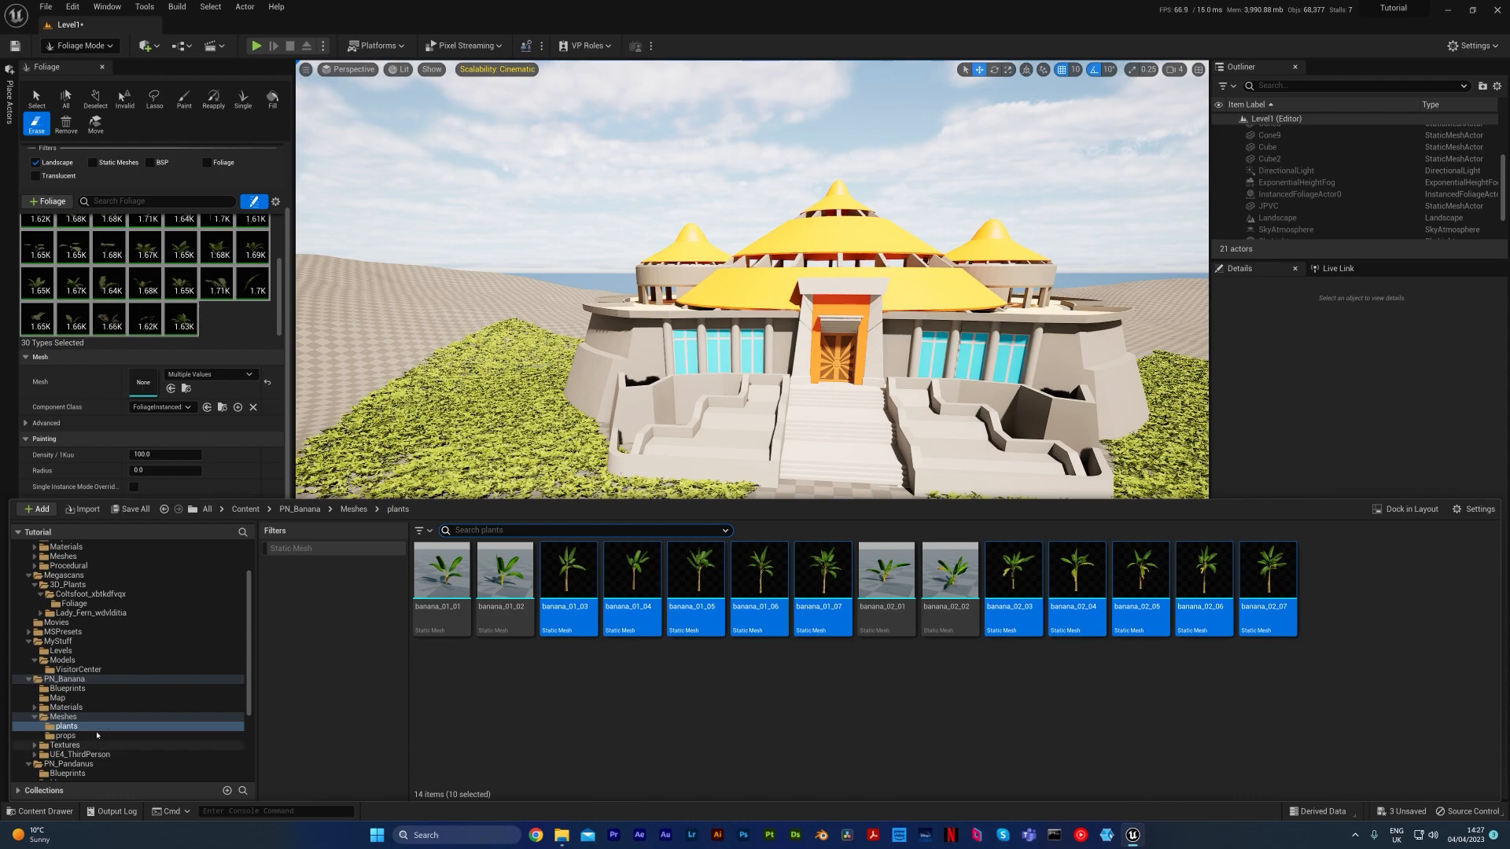
scroll(86, 717, down, 2)
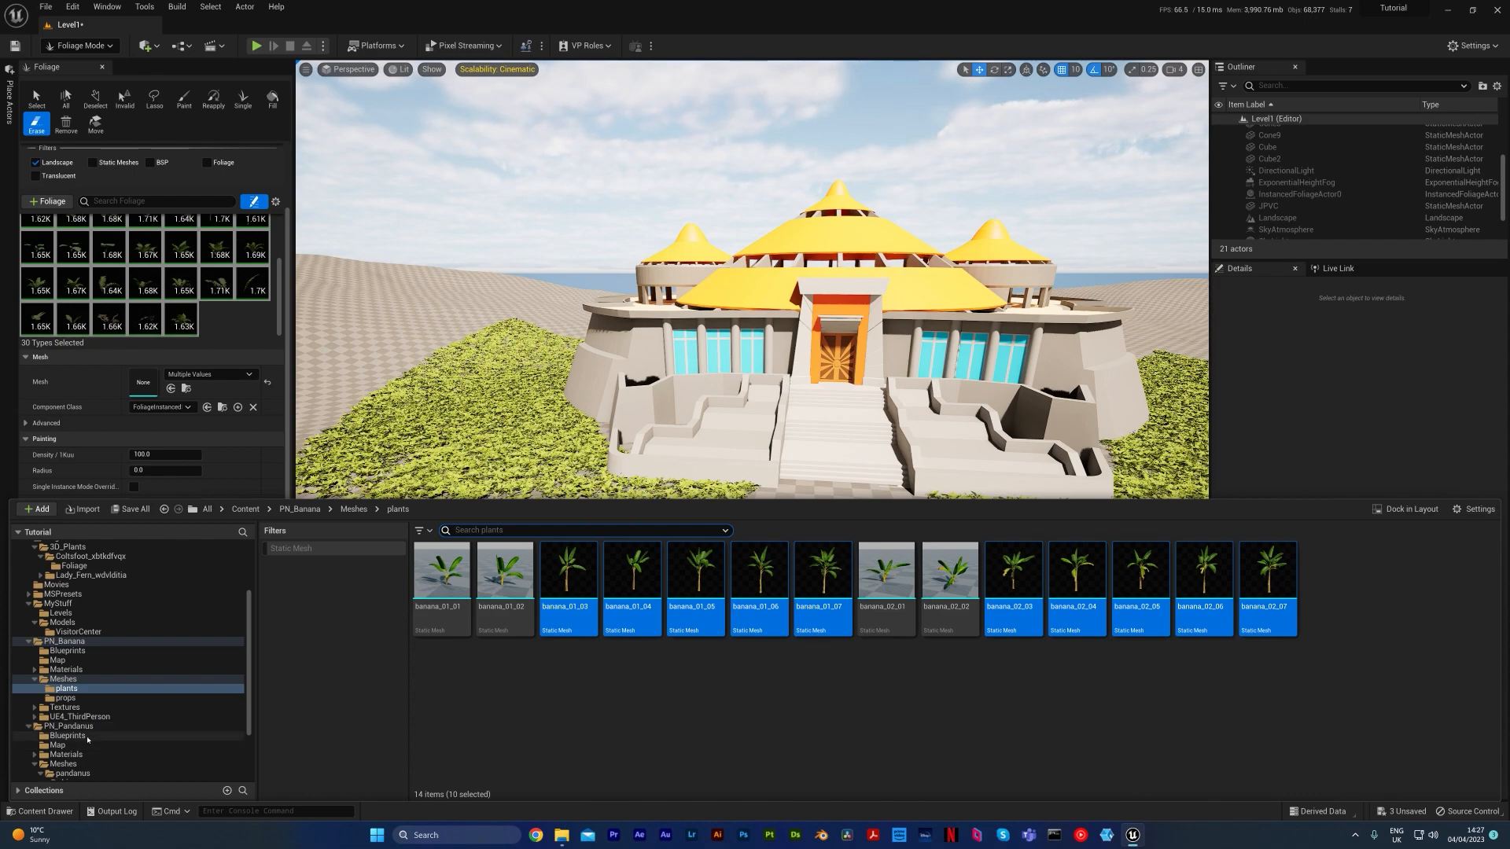
click(886, 573)
ctrl+click(950, 572)
ctrl+click(496, 593)
ctrl+click(449, 603)
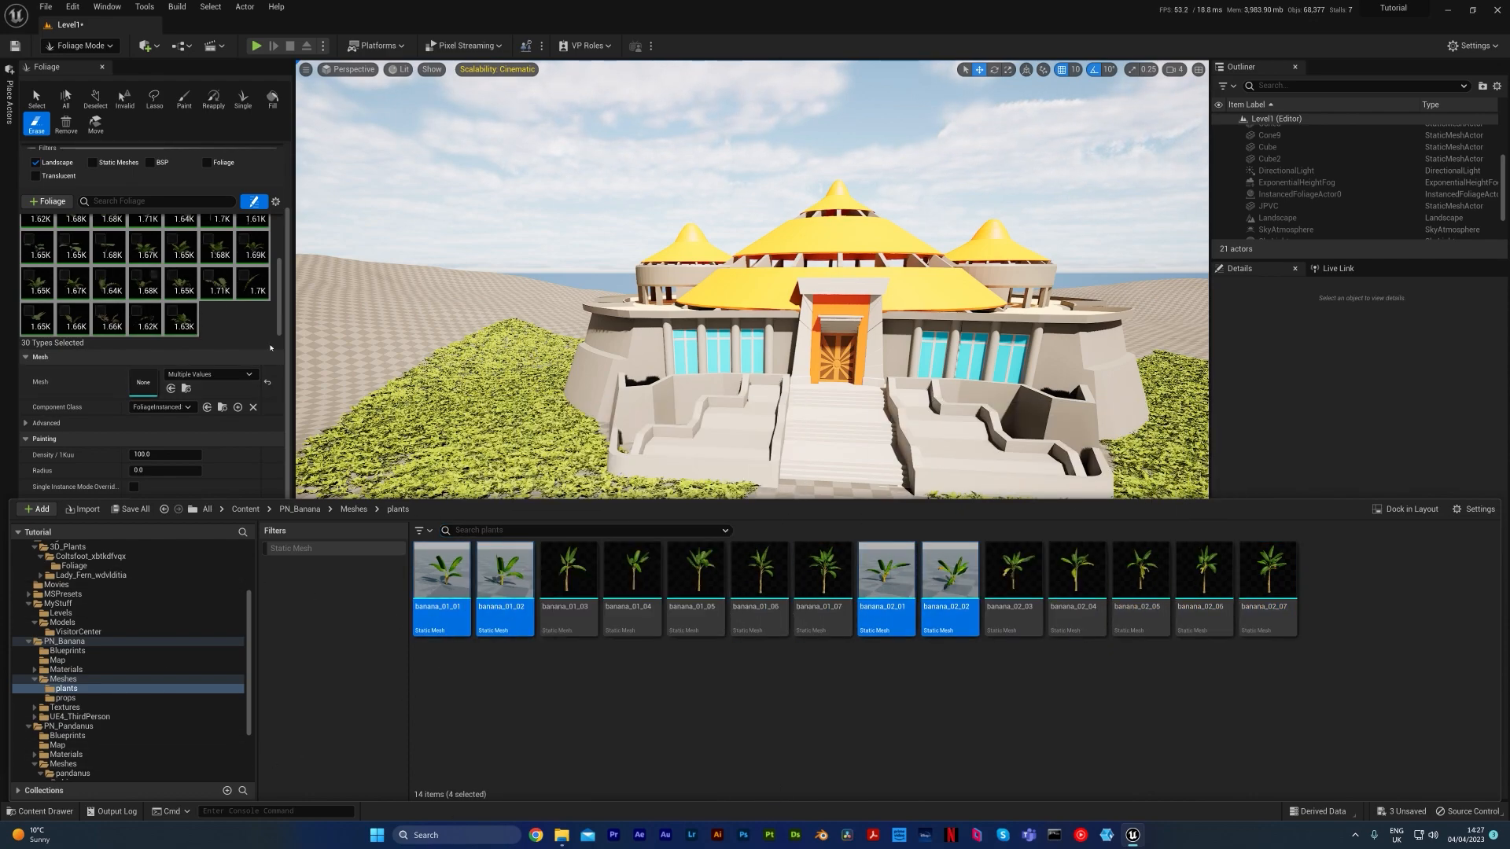
drag(496, 609, 236, 315)
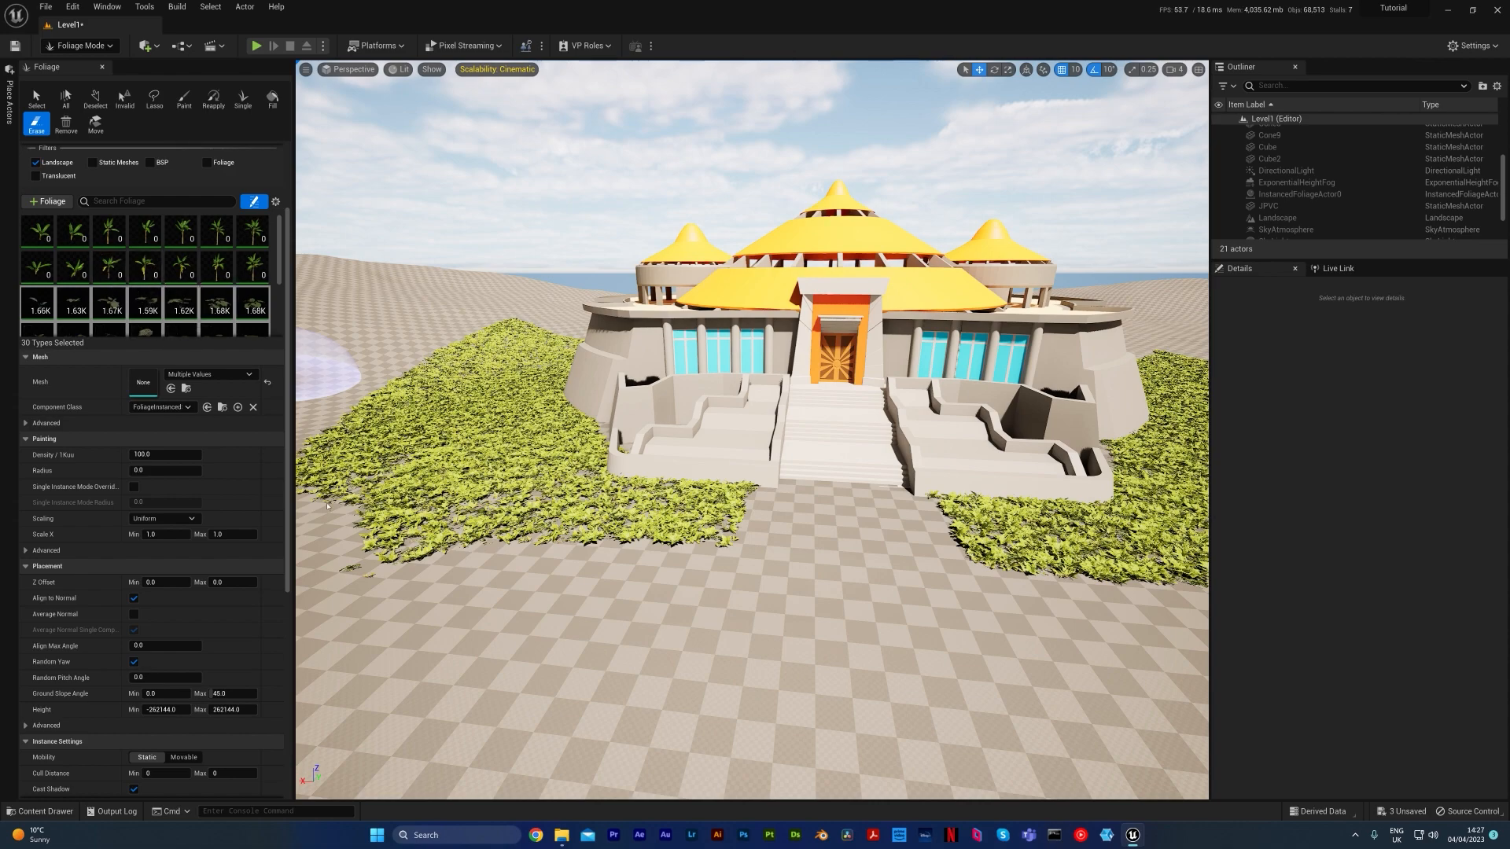
Open the pandanus folder inside the PN_Pandanus Meshes folder and toggle the Static Mesh filter on and off
key(ctrl+space)
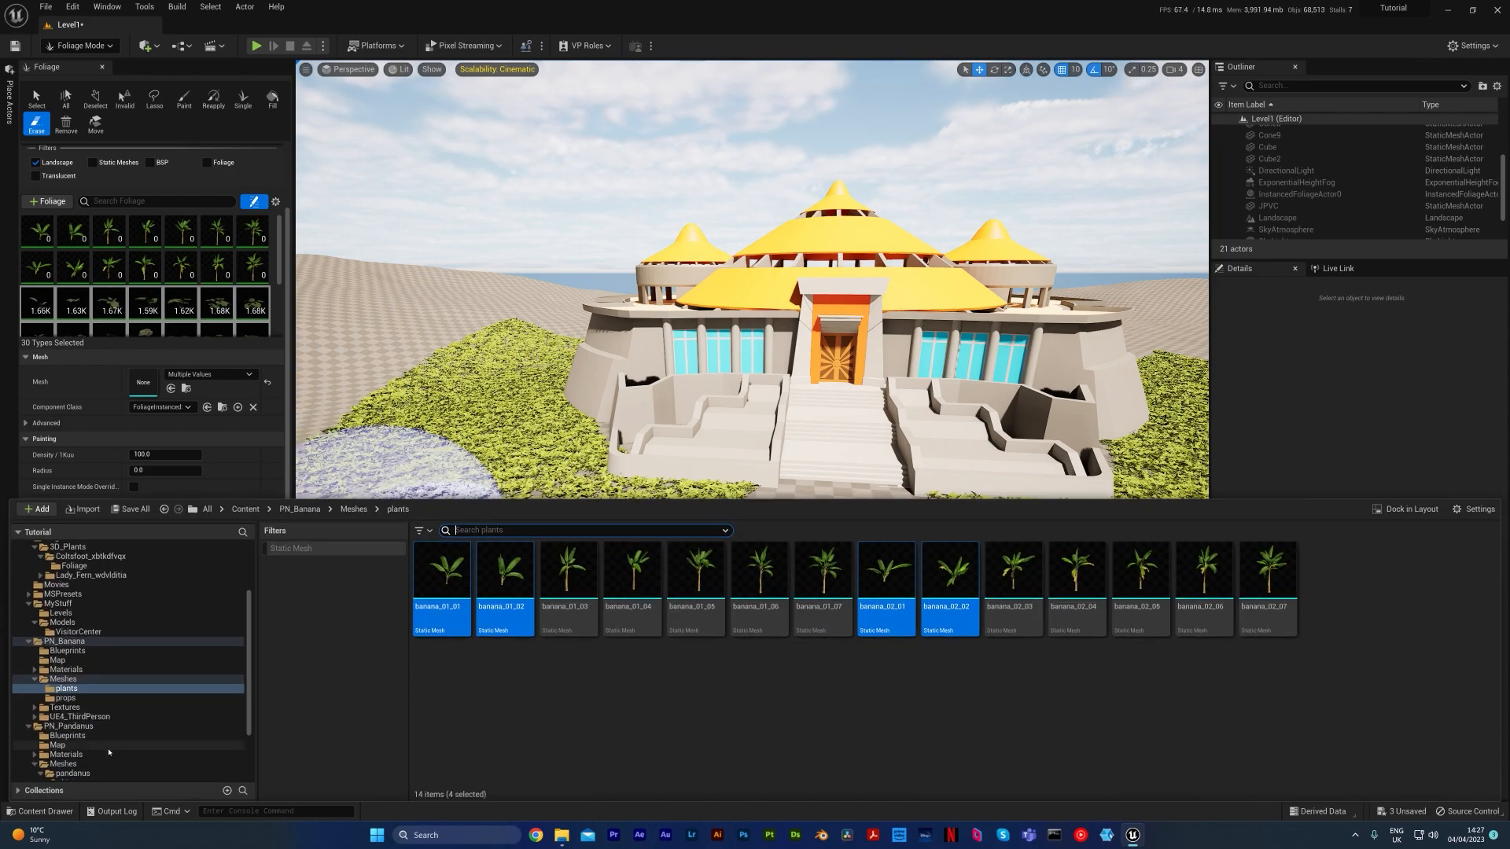
scroll(108, 753, down, 1)
scroll(95, 756, down, 1)
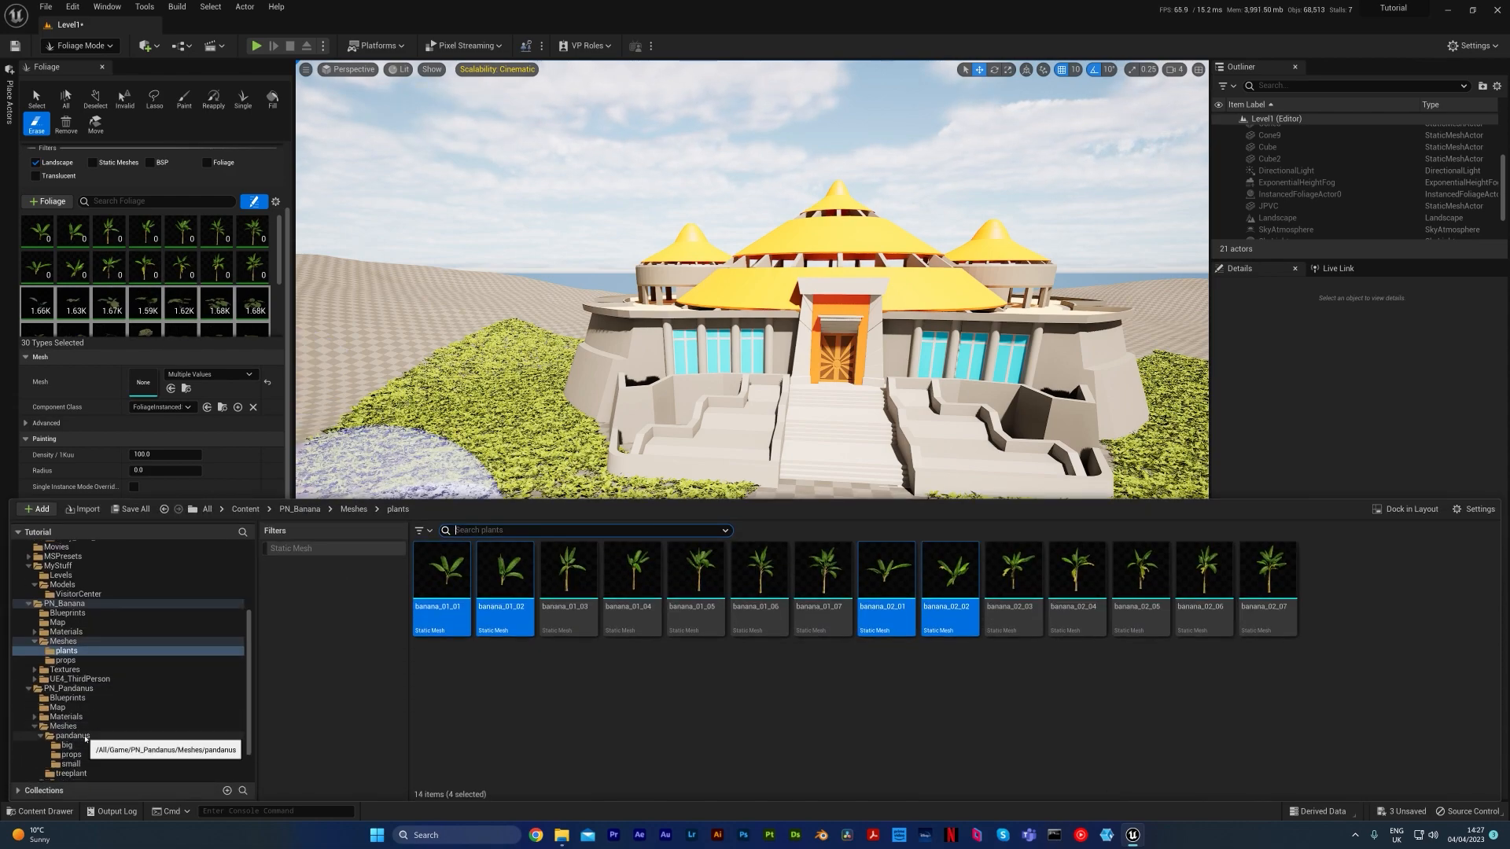
click(74, 736)
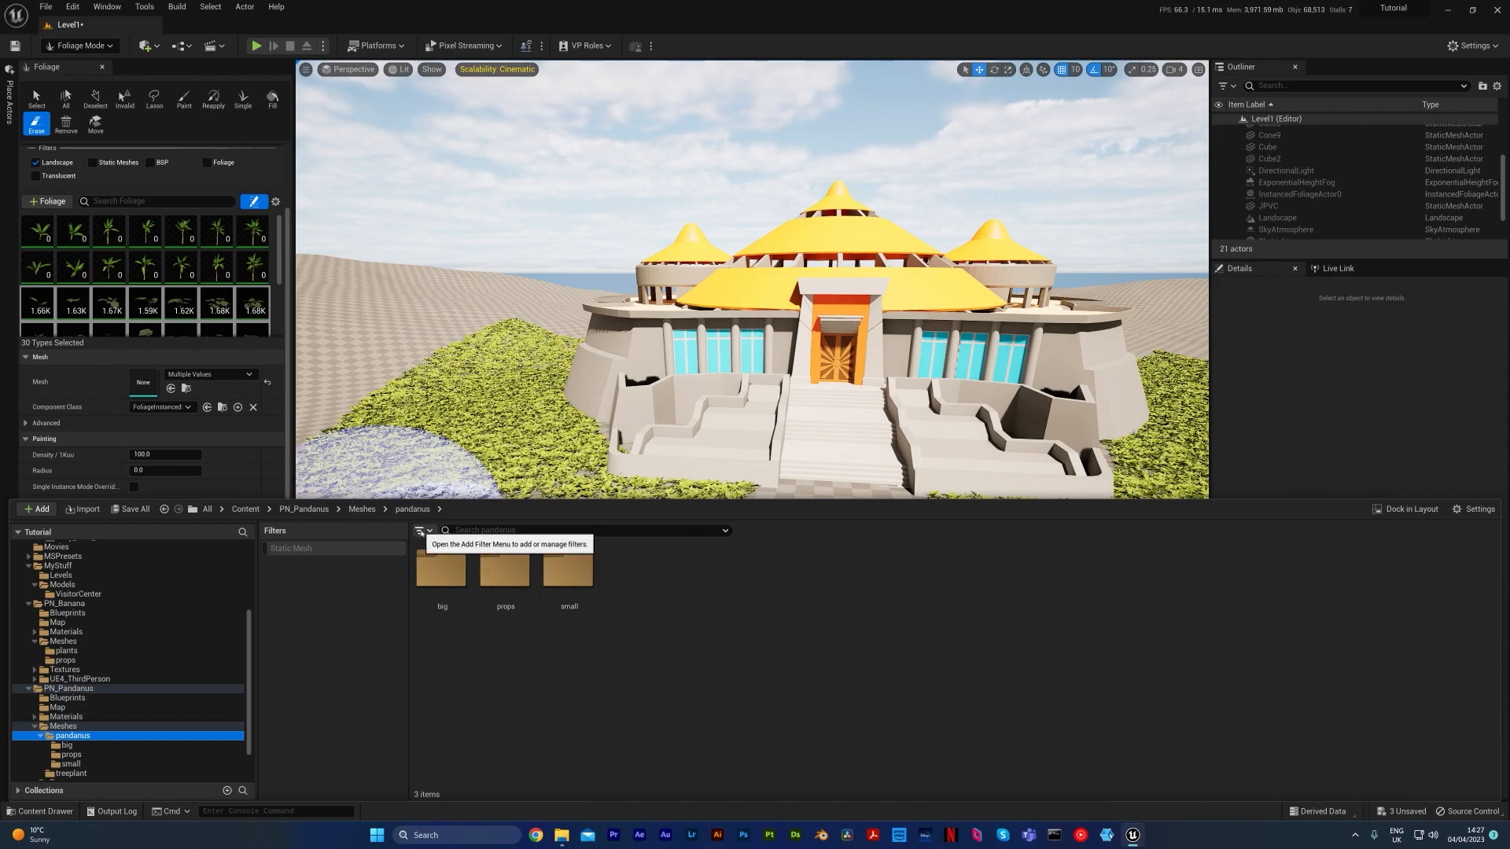
click(358, 550)
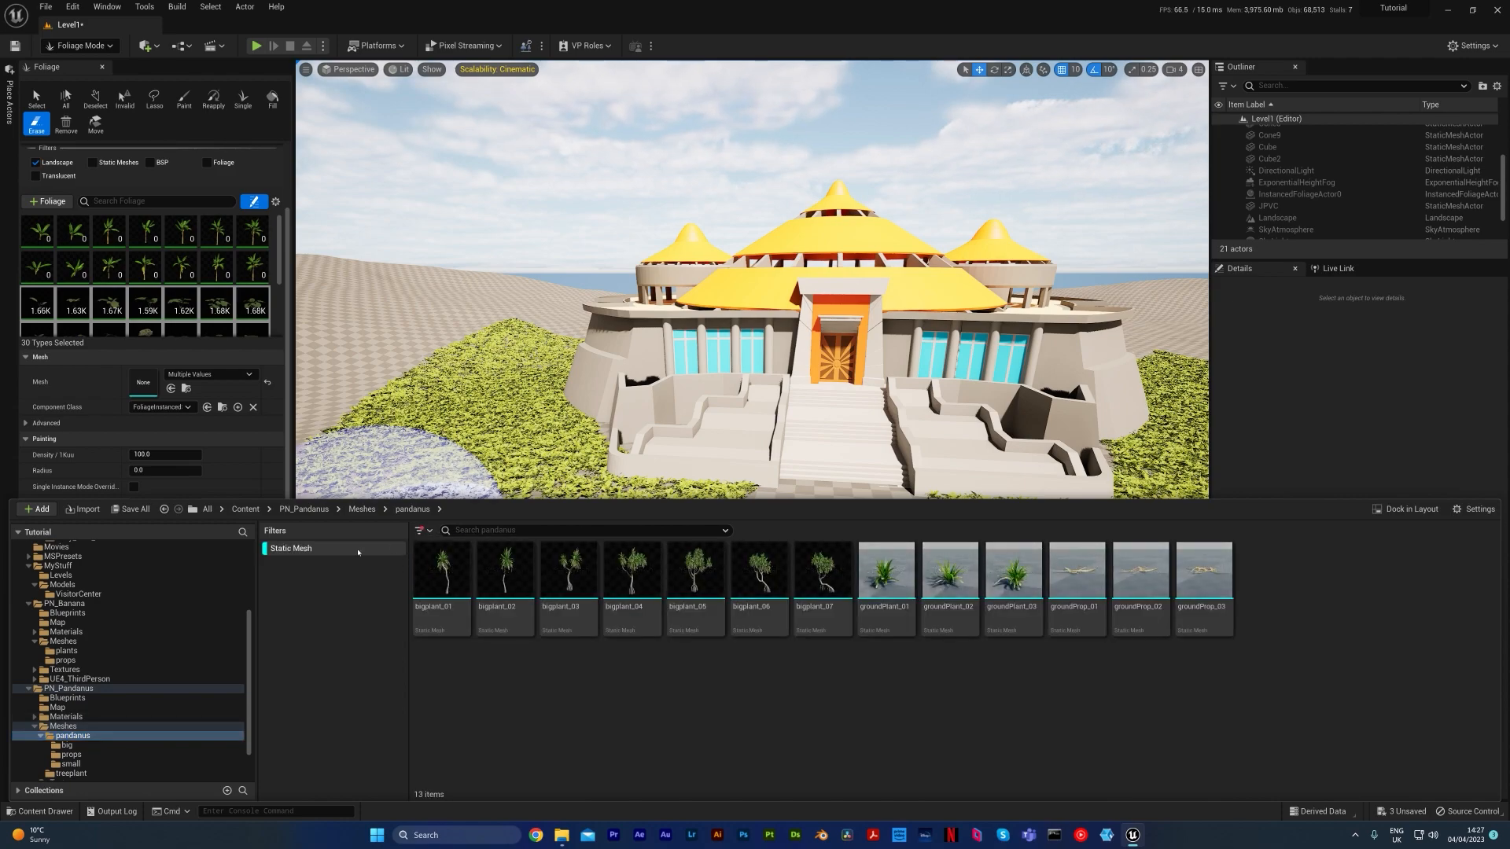
click(304, 549)
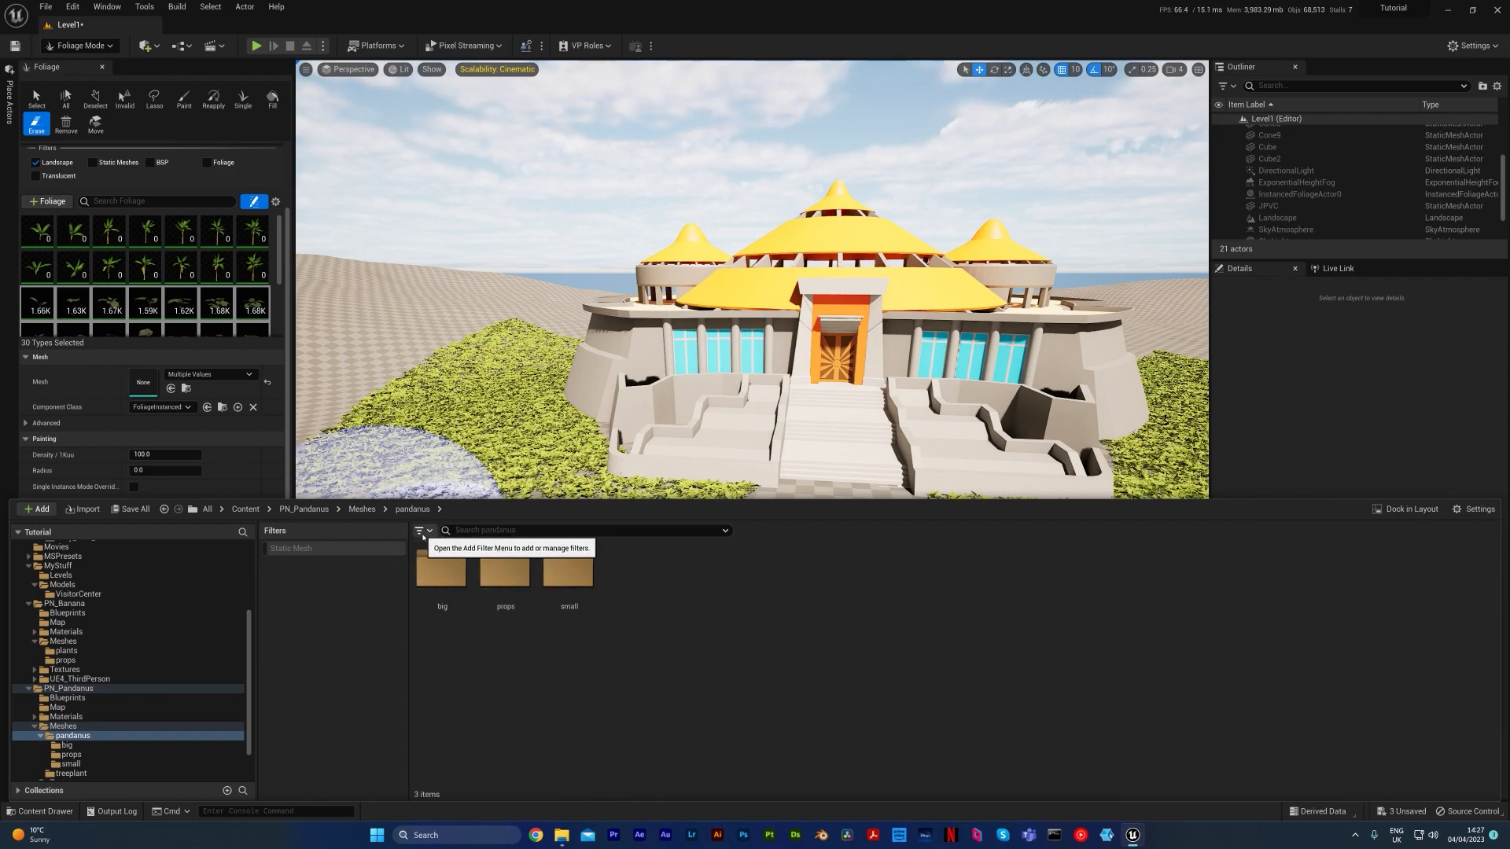
Remove the Static Mesh filter from the filter list, add it again and leave it enabled for the pandanus folder
right_click(312, 553)
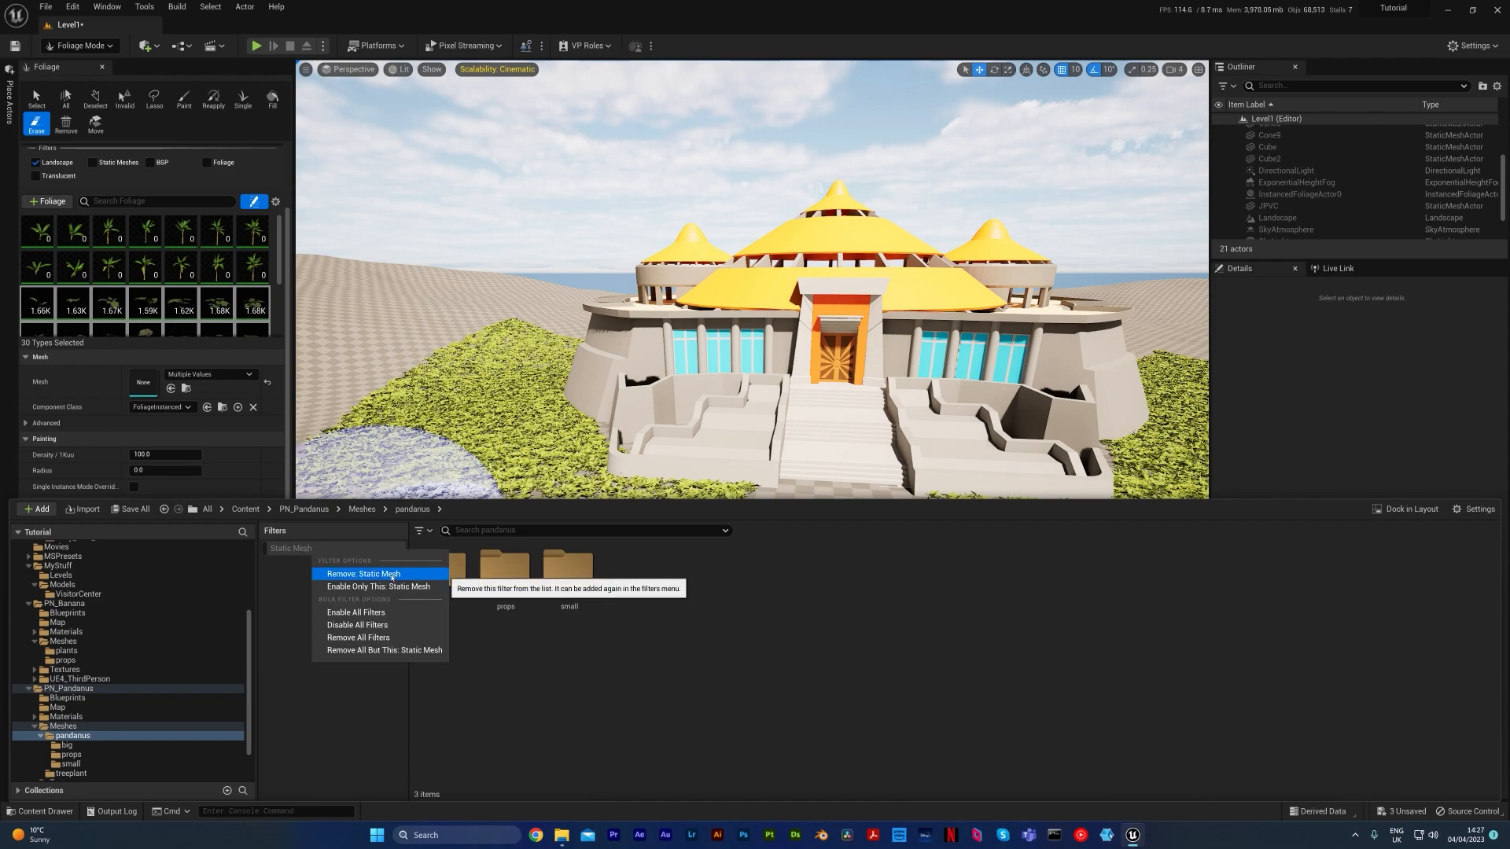
click(323, 572)
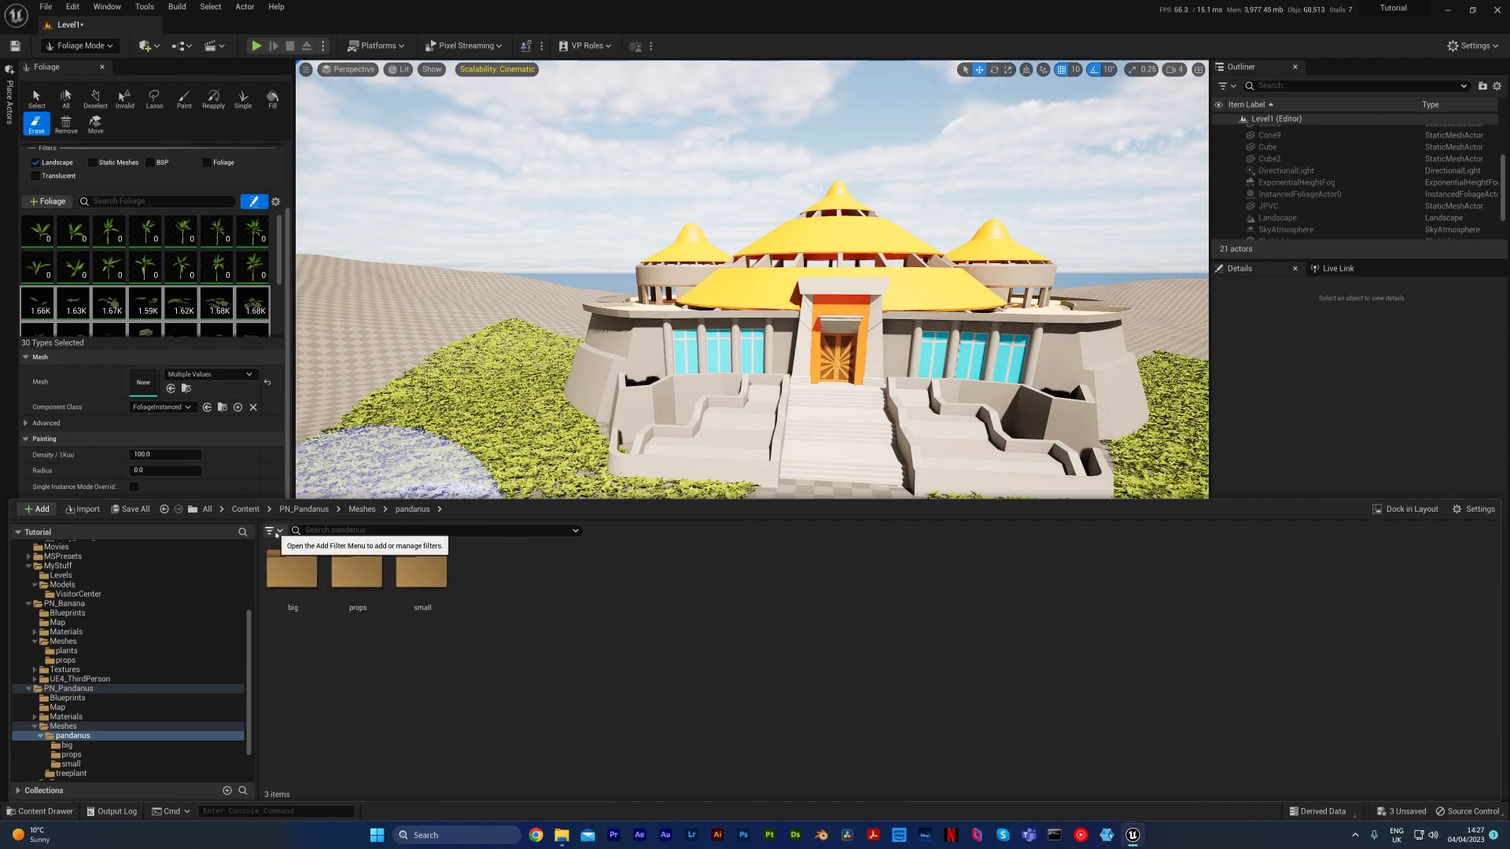
click(273, 531)
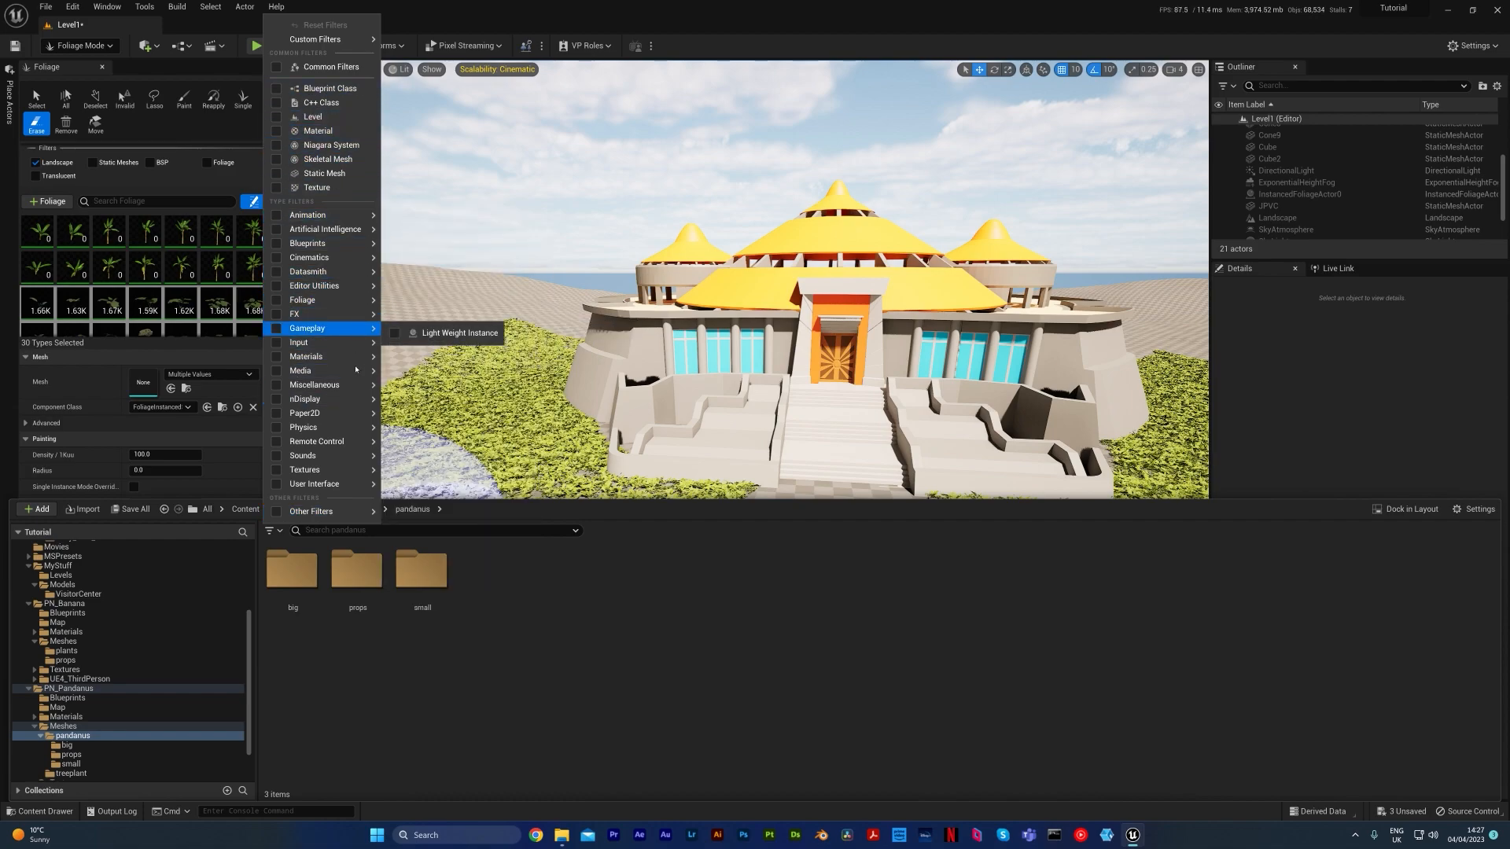
mouse_move(358, 512)
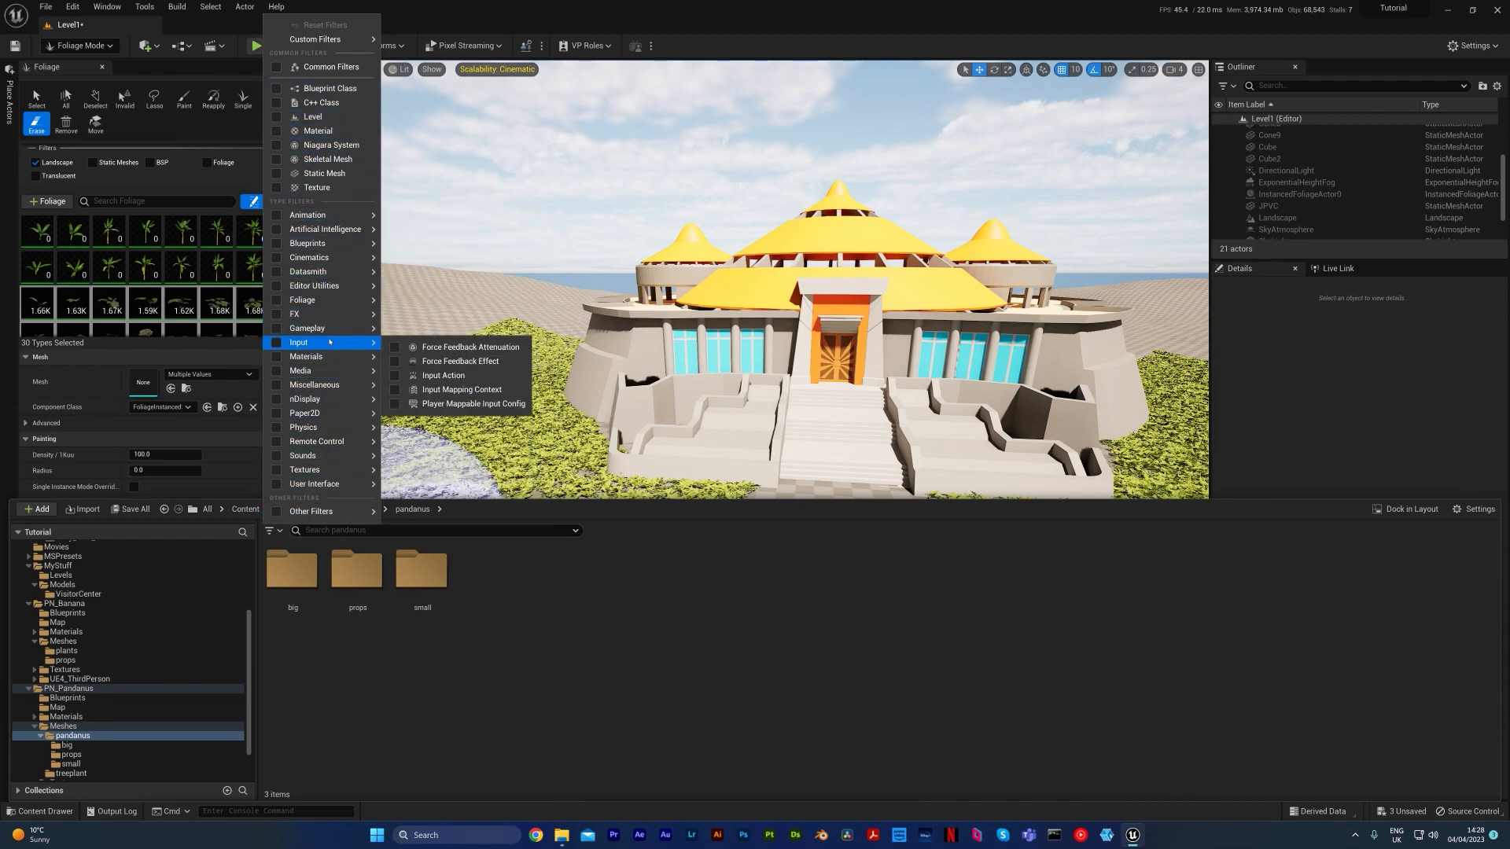
mouse_move(326, 307)
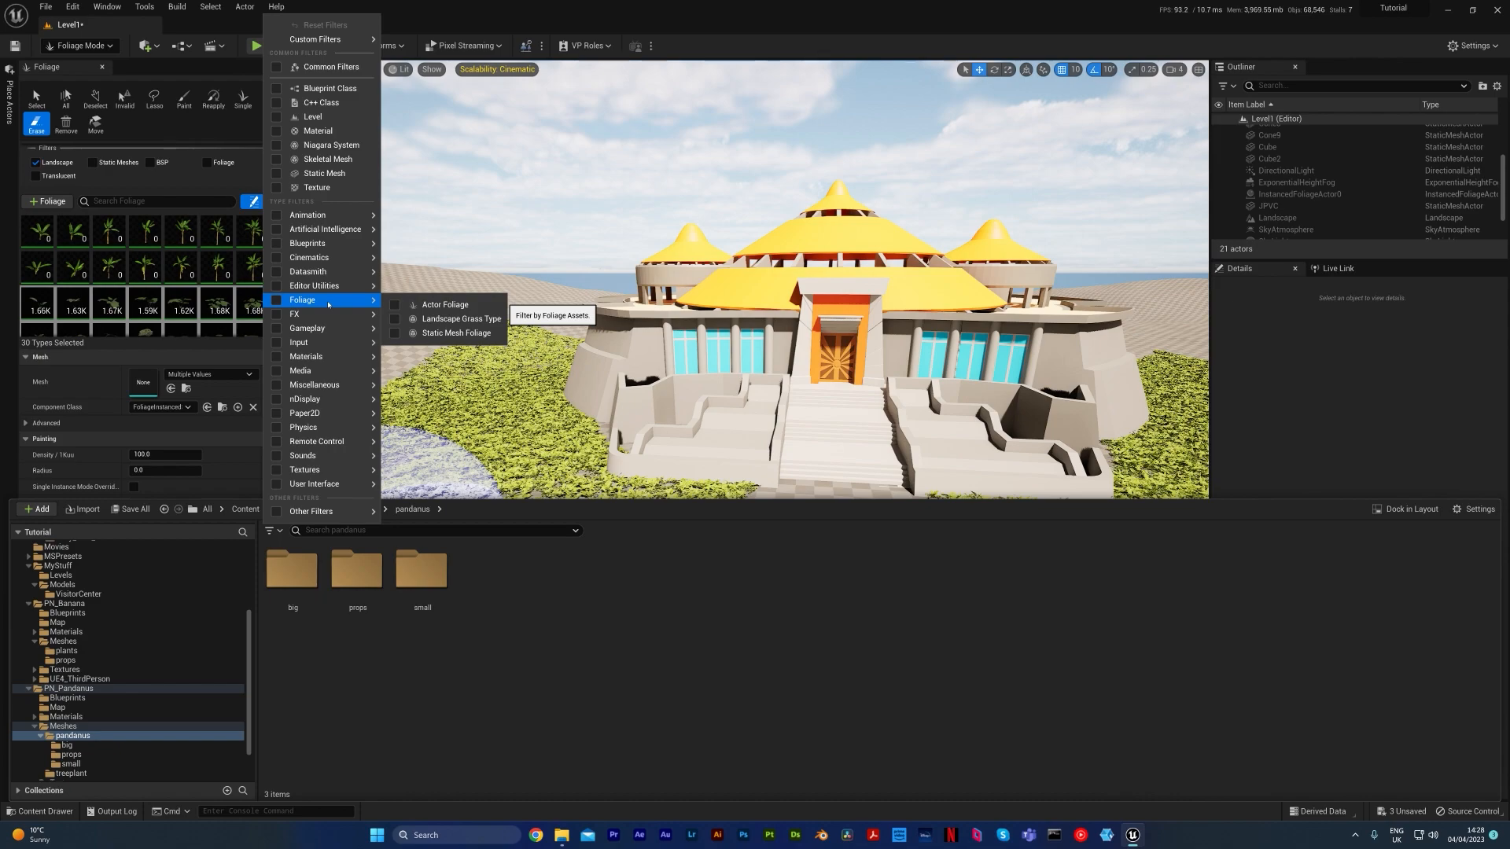
click(340, 173)
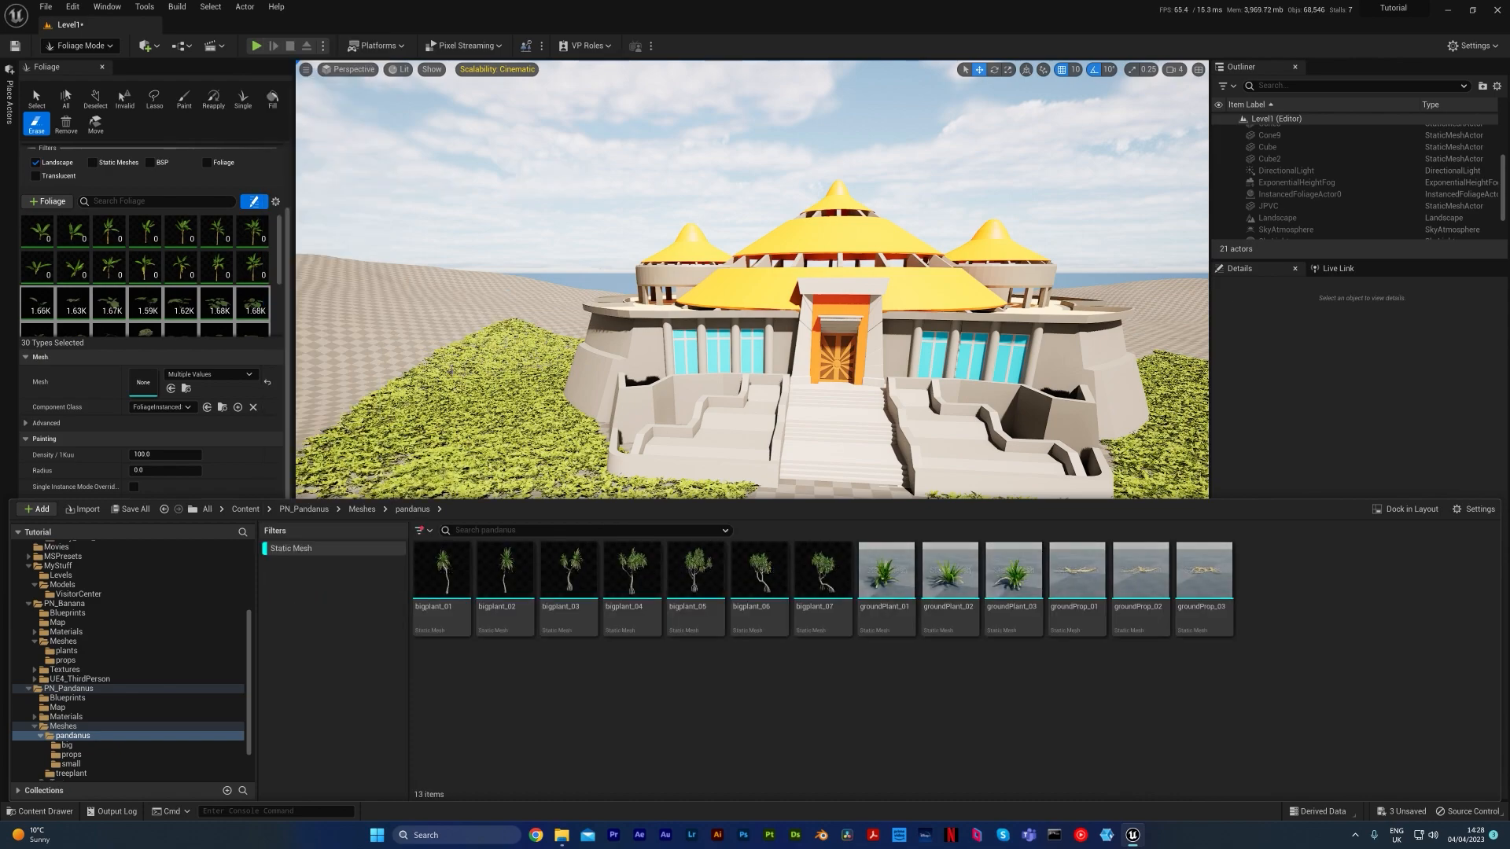
click(290, 549)
click(290, 549)
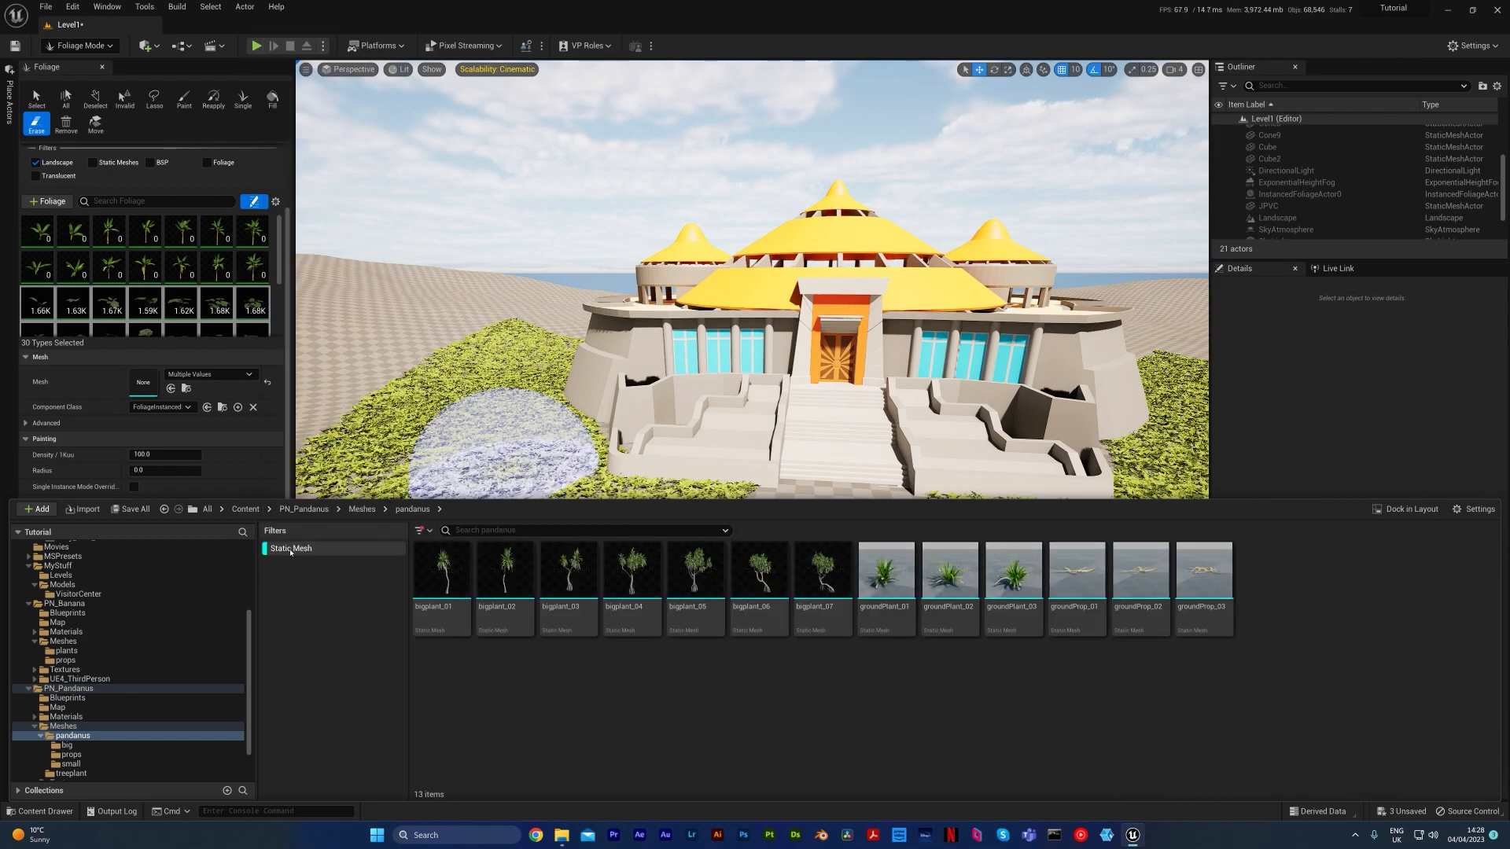
Add all pandanus meshes, from bigplant_01 through groundProp_03, to the foliage palette
click(442, 574)
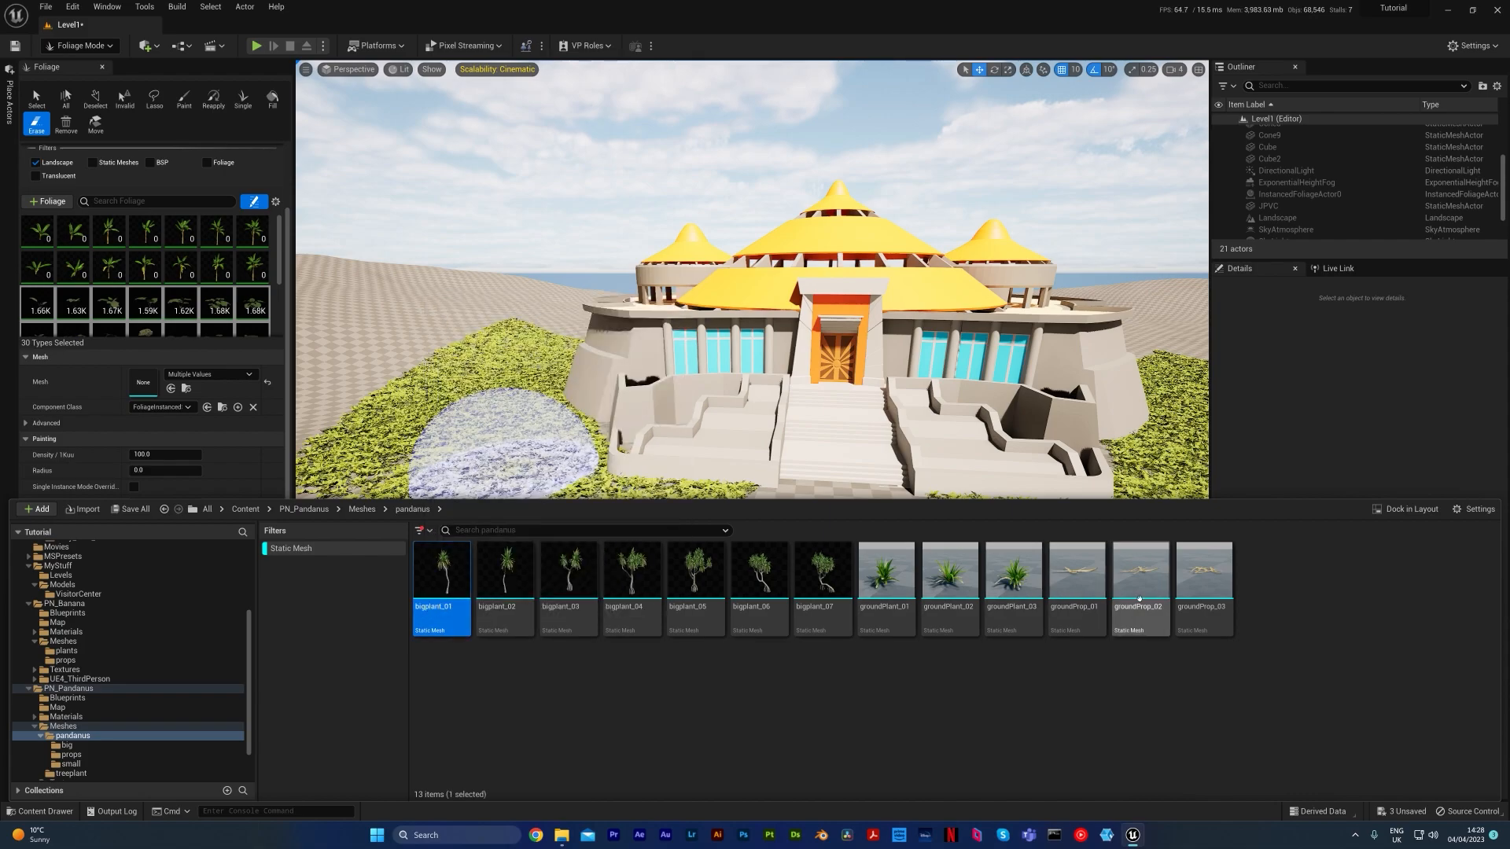
shift+click(1196, 595)
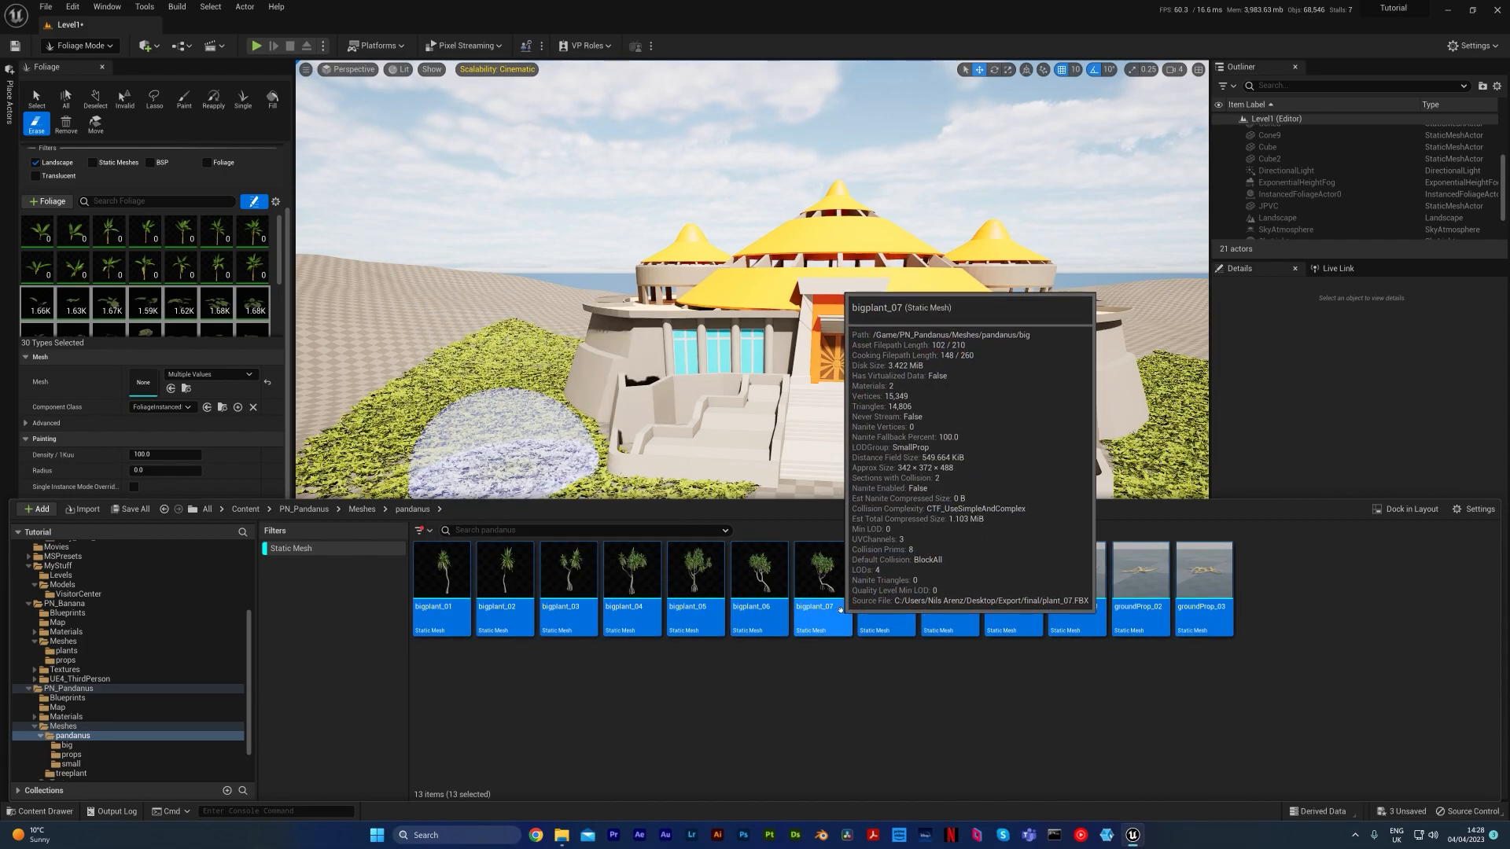
drag(583, 597, 172, 295)
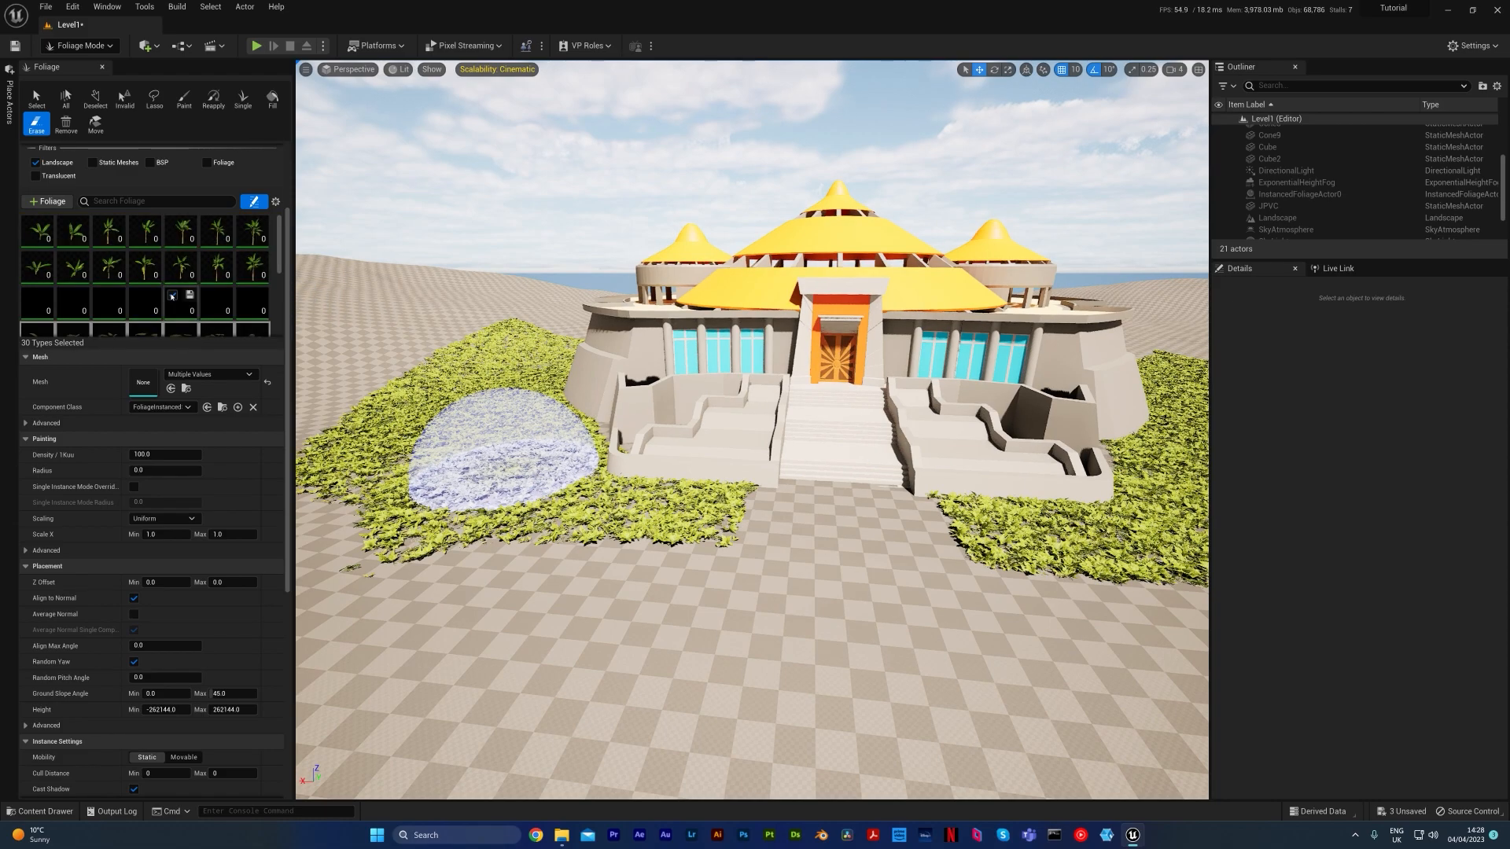
Select the foliage types from banana_01_01 through bigplant_07 in the palette
click(43, 226)
scroll(226, 291, down, 2)
shift+click(258, 268)
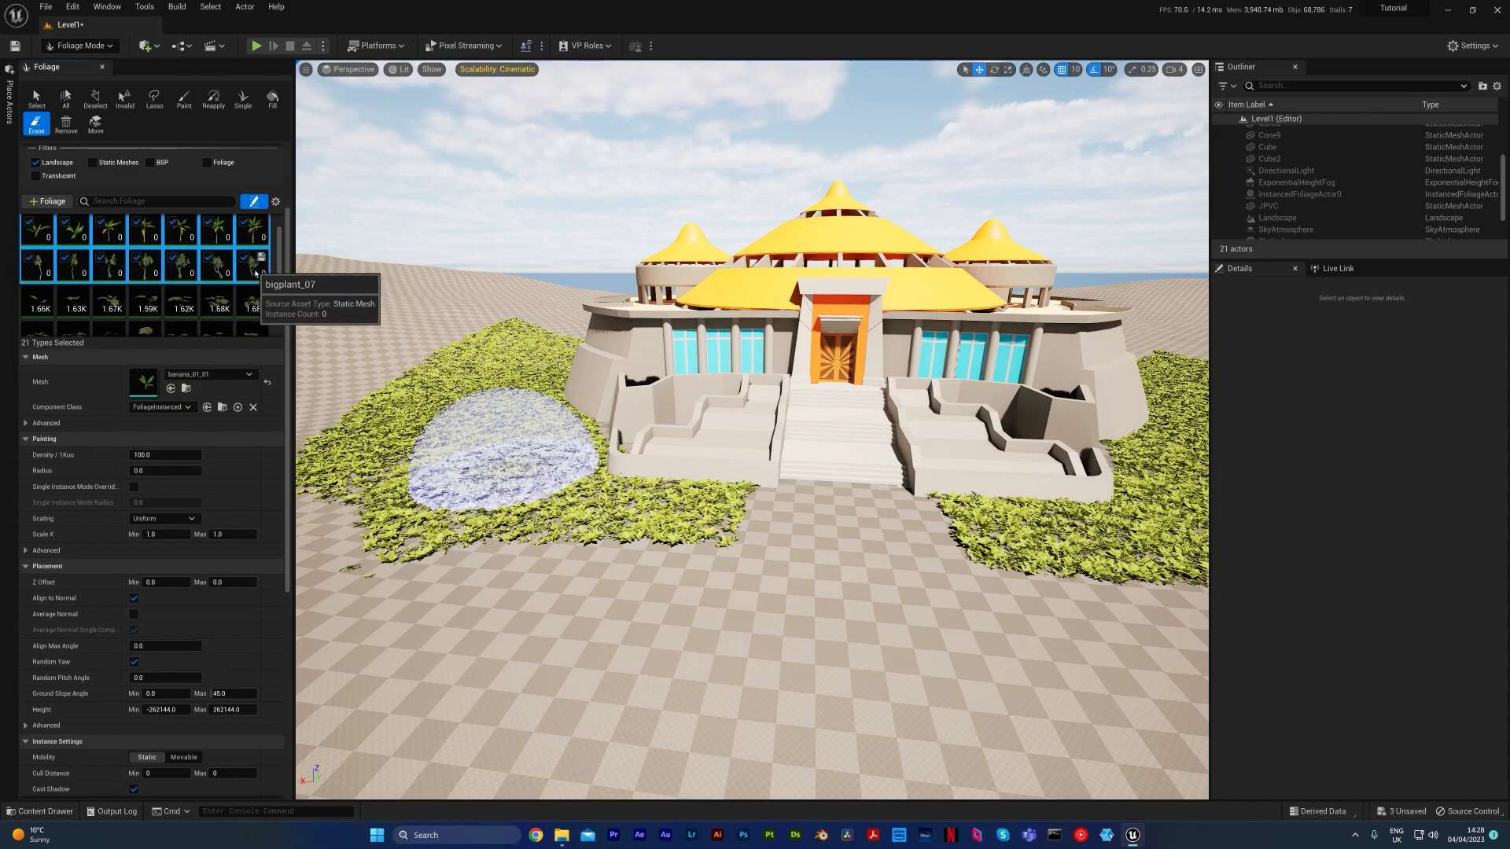
right_drag(472, 420, 566, 425)
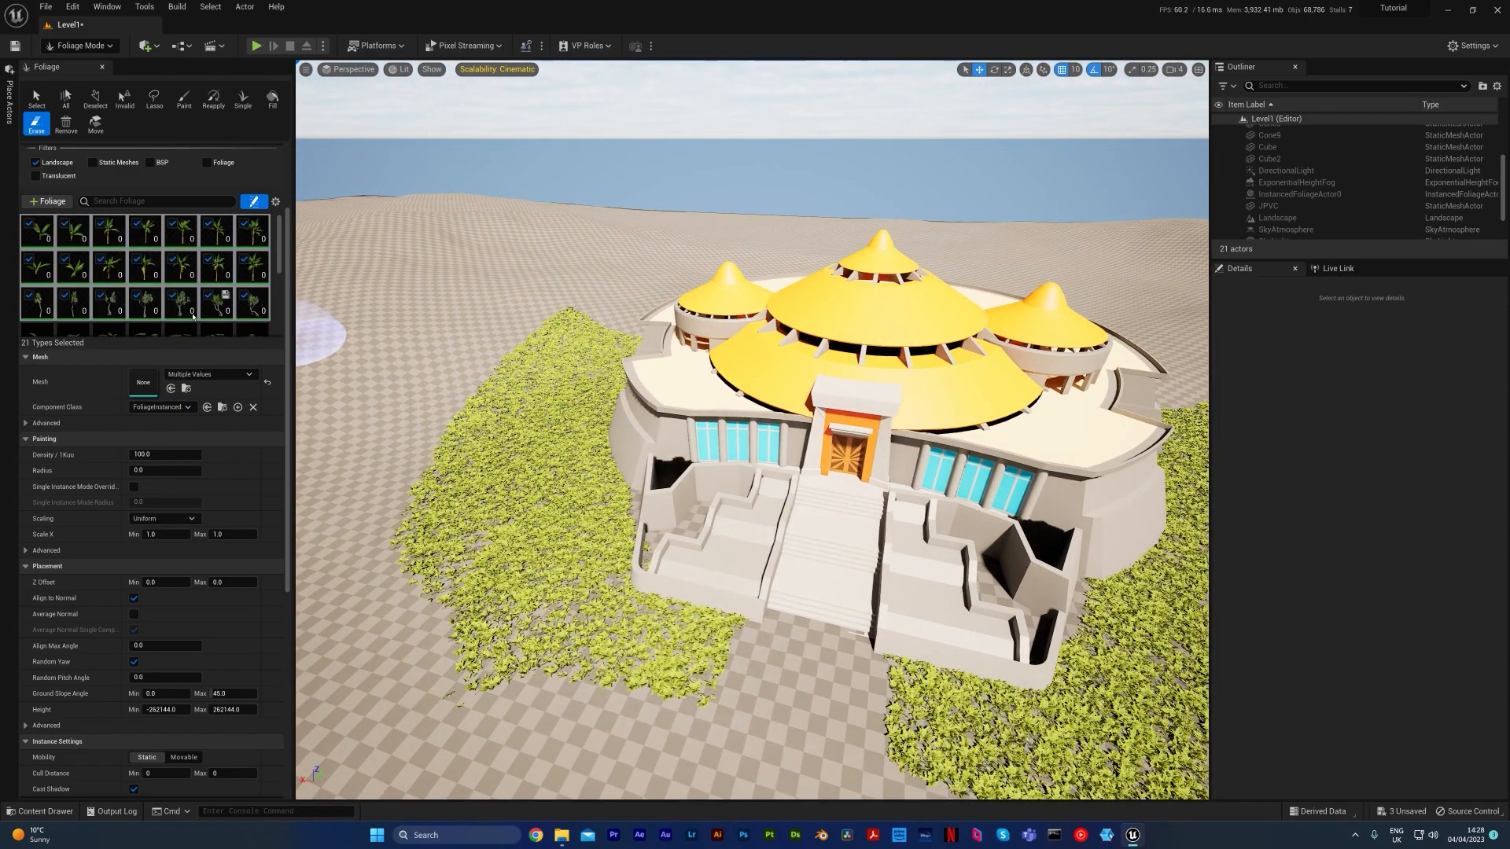
Paint a patch of the banana and big pandanus plants over the ground foliage beside the building
scroll(219, 157, up, 3)
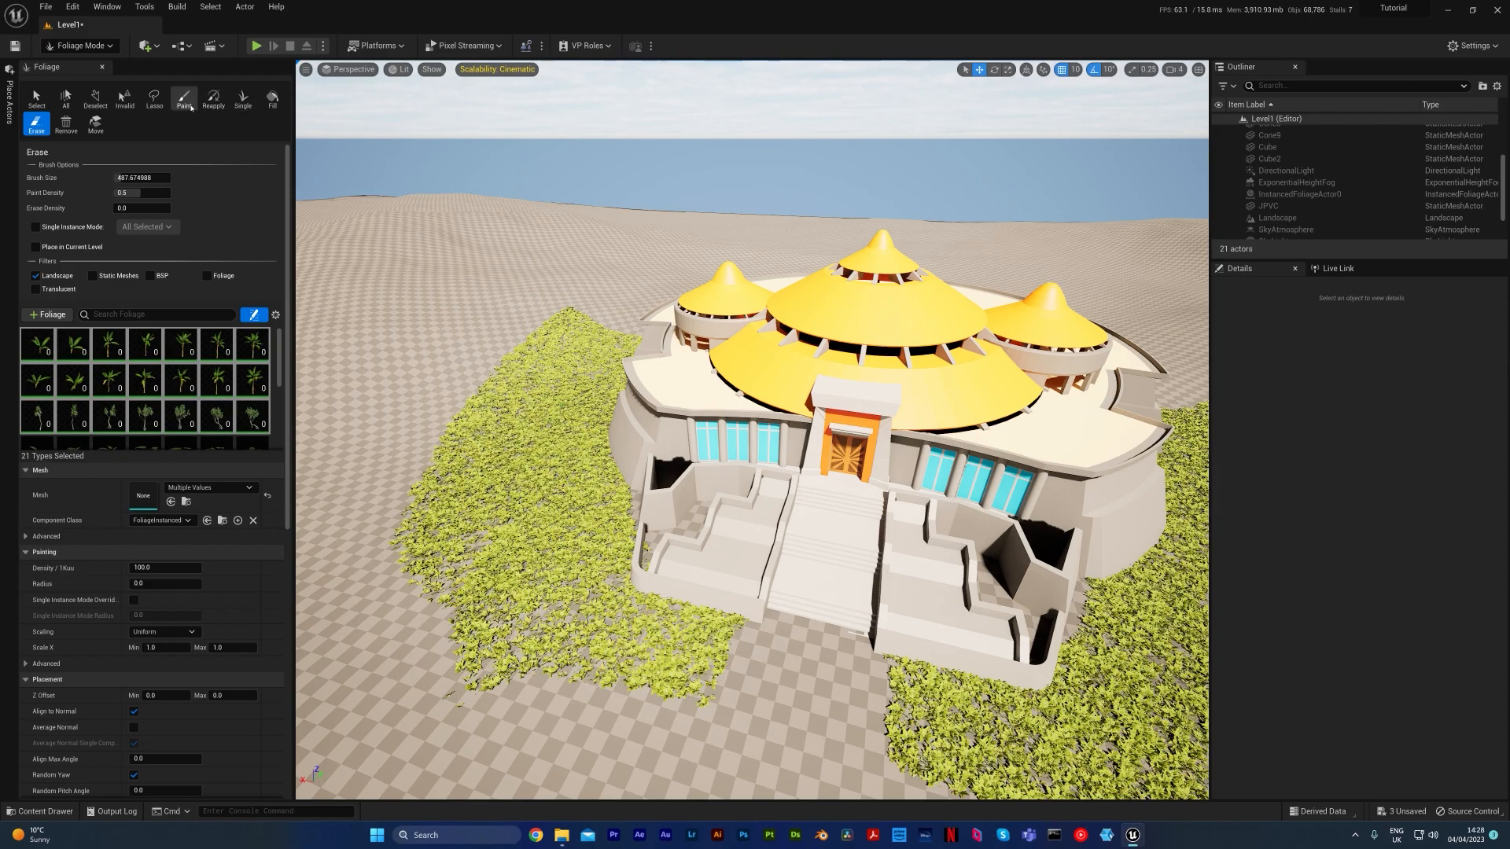
mouse_move(523, 521)
right_down()
mouse_move(476, 541)
mouse_move(466, 459)
mouse_move(489, 568)
mouse_move(487, 542)
right_up()
key(w)
key(s)
Set the camera speed to 1 and examine the newly painted plants up close
click(1181, 70)
click(1182, 95)
right_drag(928, 330, 857, 398)
key(w)
key(w)
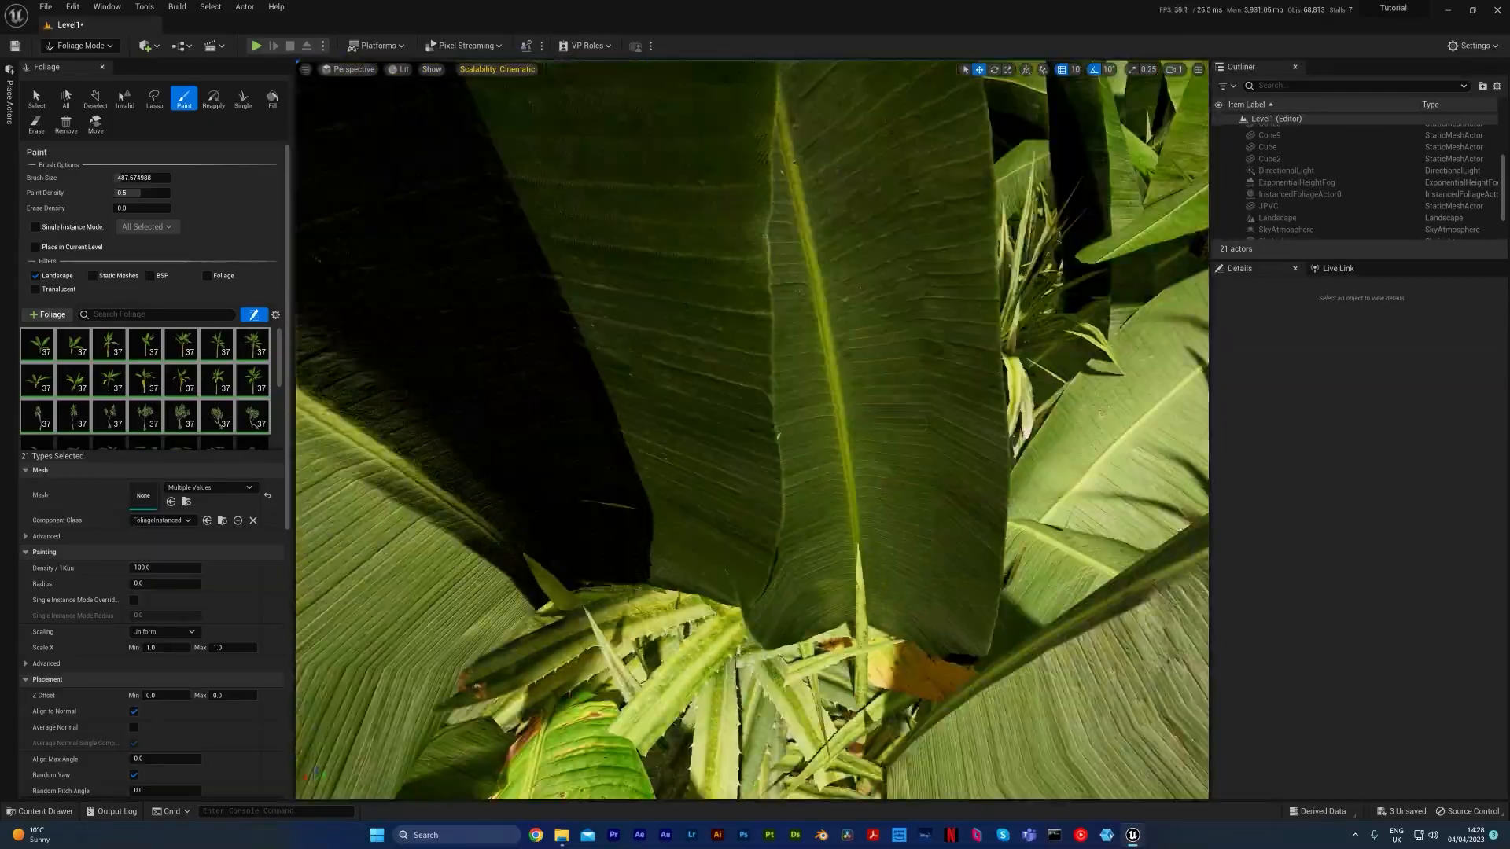
Undo the painted banana and pandanus patch and set the selected foliage types' uniform scale range from 2.0 to 3.5
scroll(926, 394, down, 10)
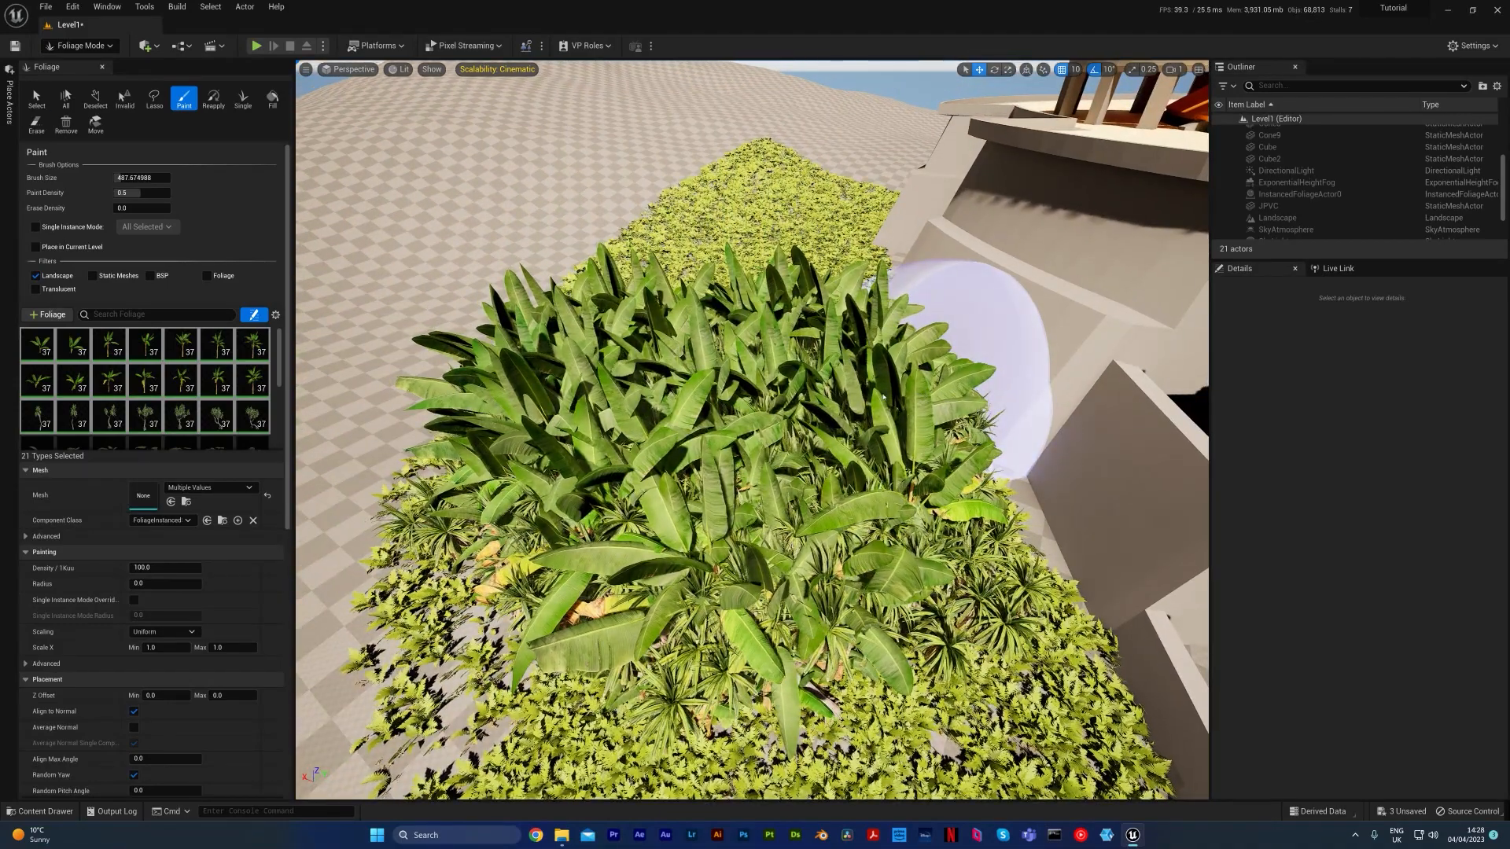
key(ctrl+z)
right_drag(892, 397, 544, 295)
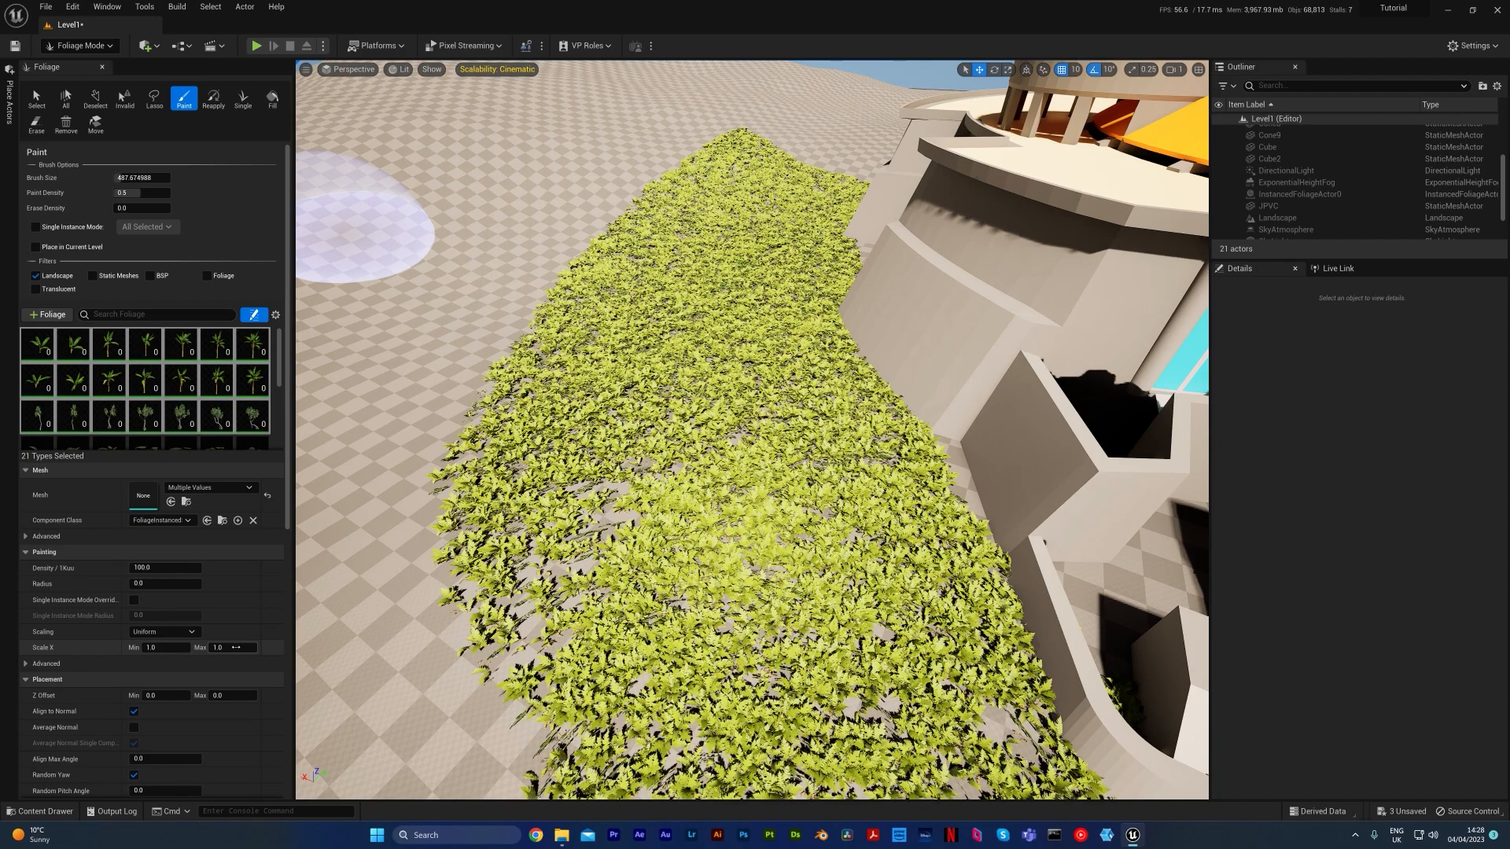
scroll(99, 643, down, 1)
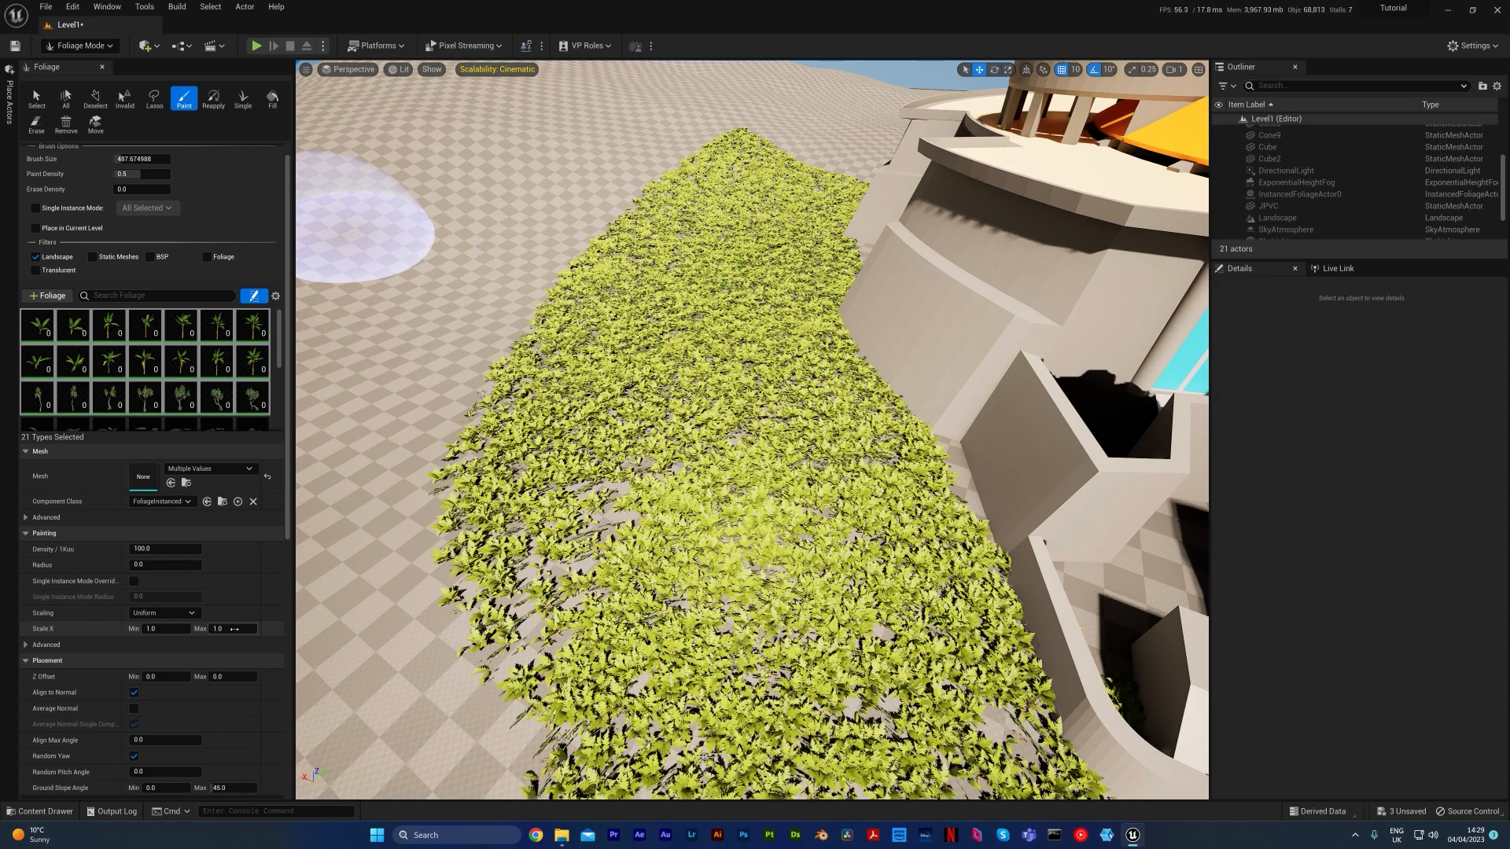
click(169, 630)
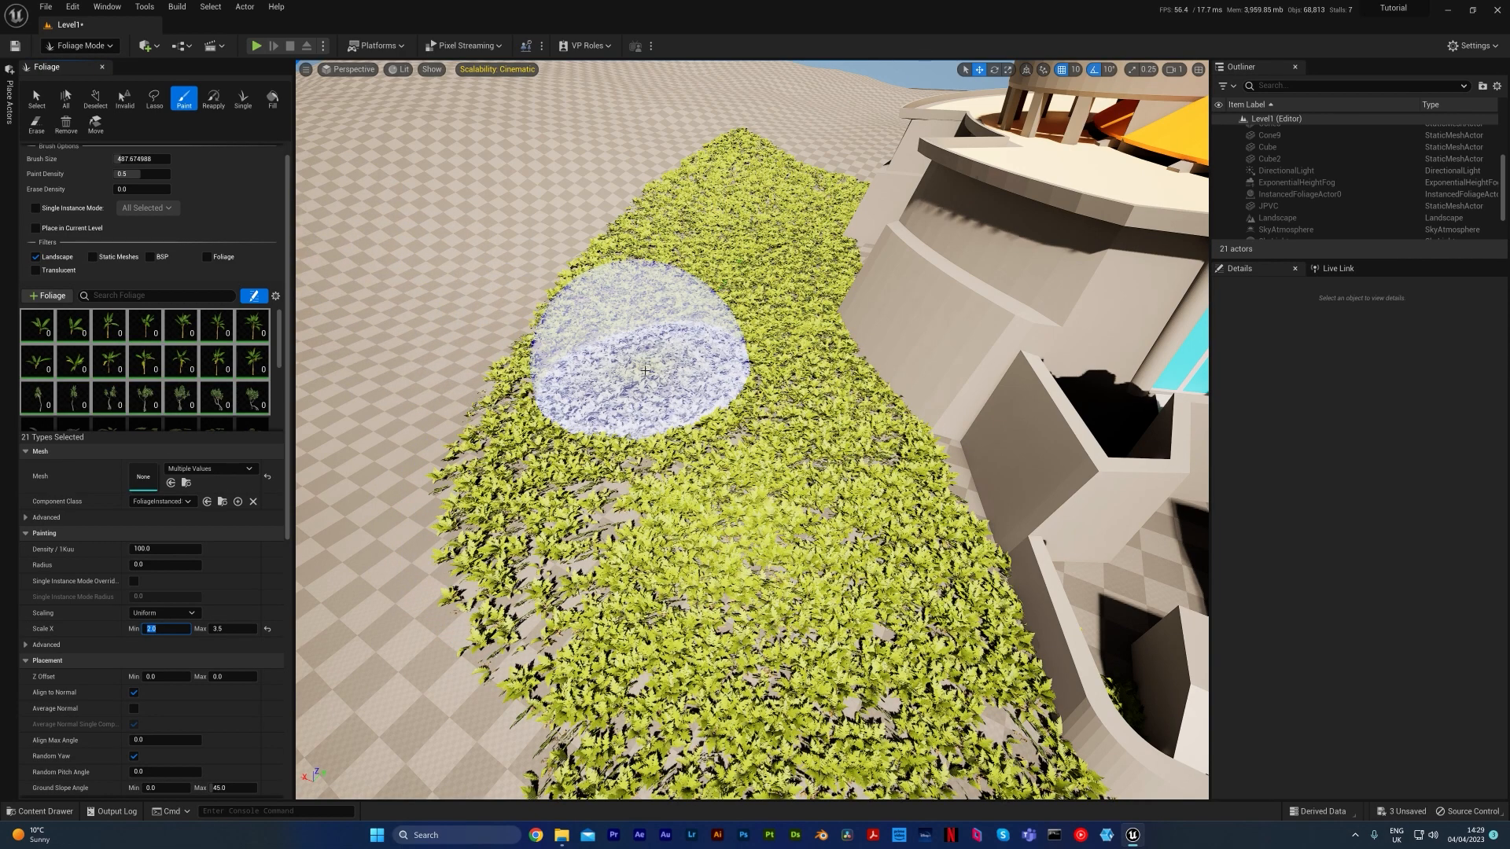
Try painting a patch of the enlarged plants beside the building with a paint density of 0.005
click(162, 174)
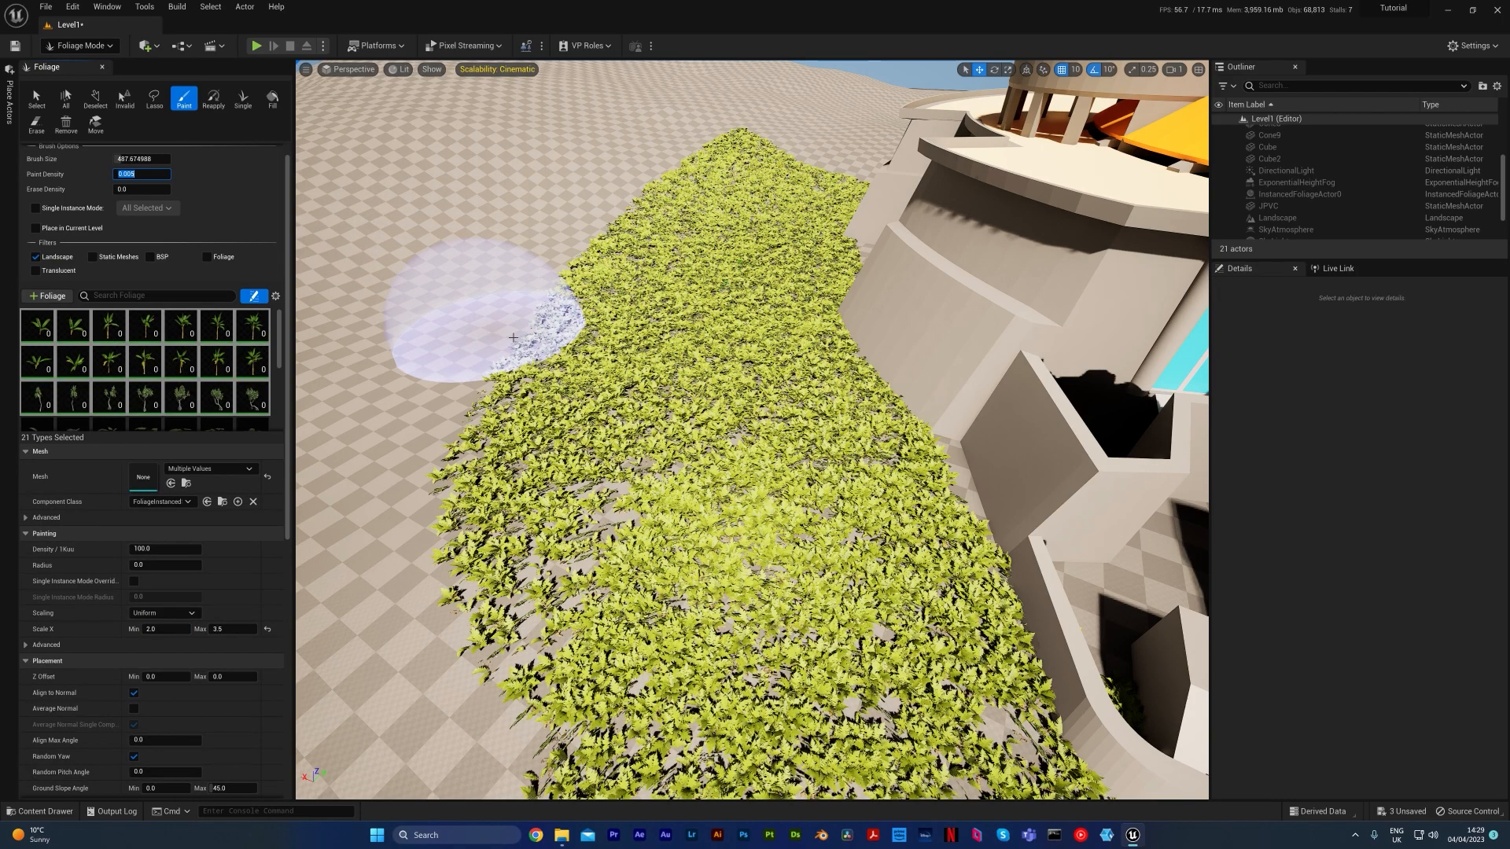
mouse_move(809, 404)
mouse_down()
mouse_move(658, 398)
mouse_move(551, 366)
mouse_up()
mouse_move(574, 368)
right_down()
mouse_move(578, 256)
mouse_move(523, 263)
mouse_move(527, 240)
mouse_move(562, 264)
mouse_move(547, 243)
right_up()
mouse_move(677, 362)
right_down()
mouse_move(682, 389)
mouse_move(677, 362)
right_up()
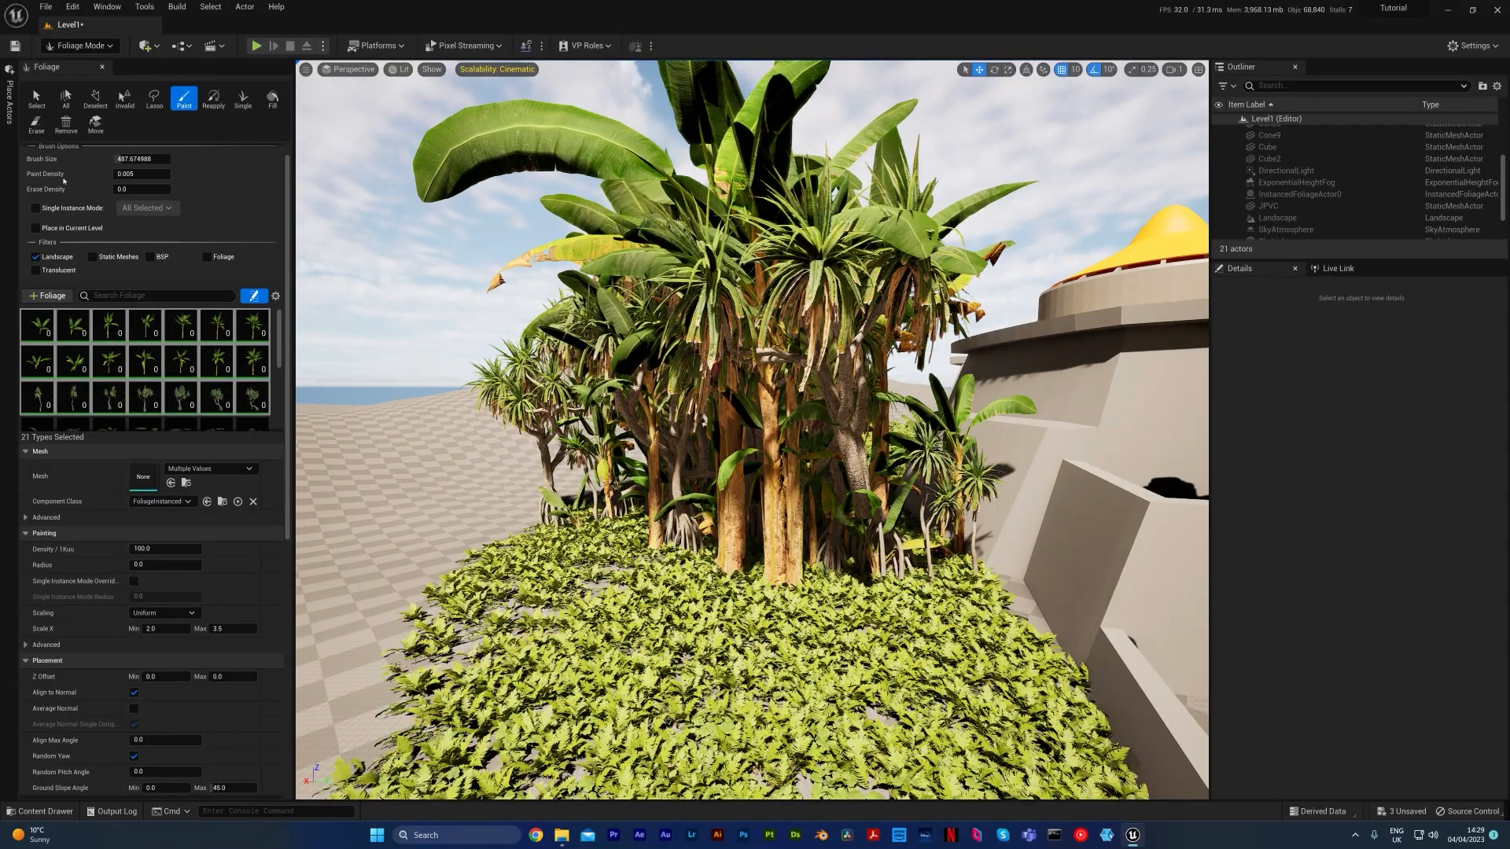
key(ctrl+z)
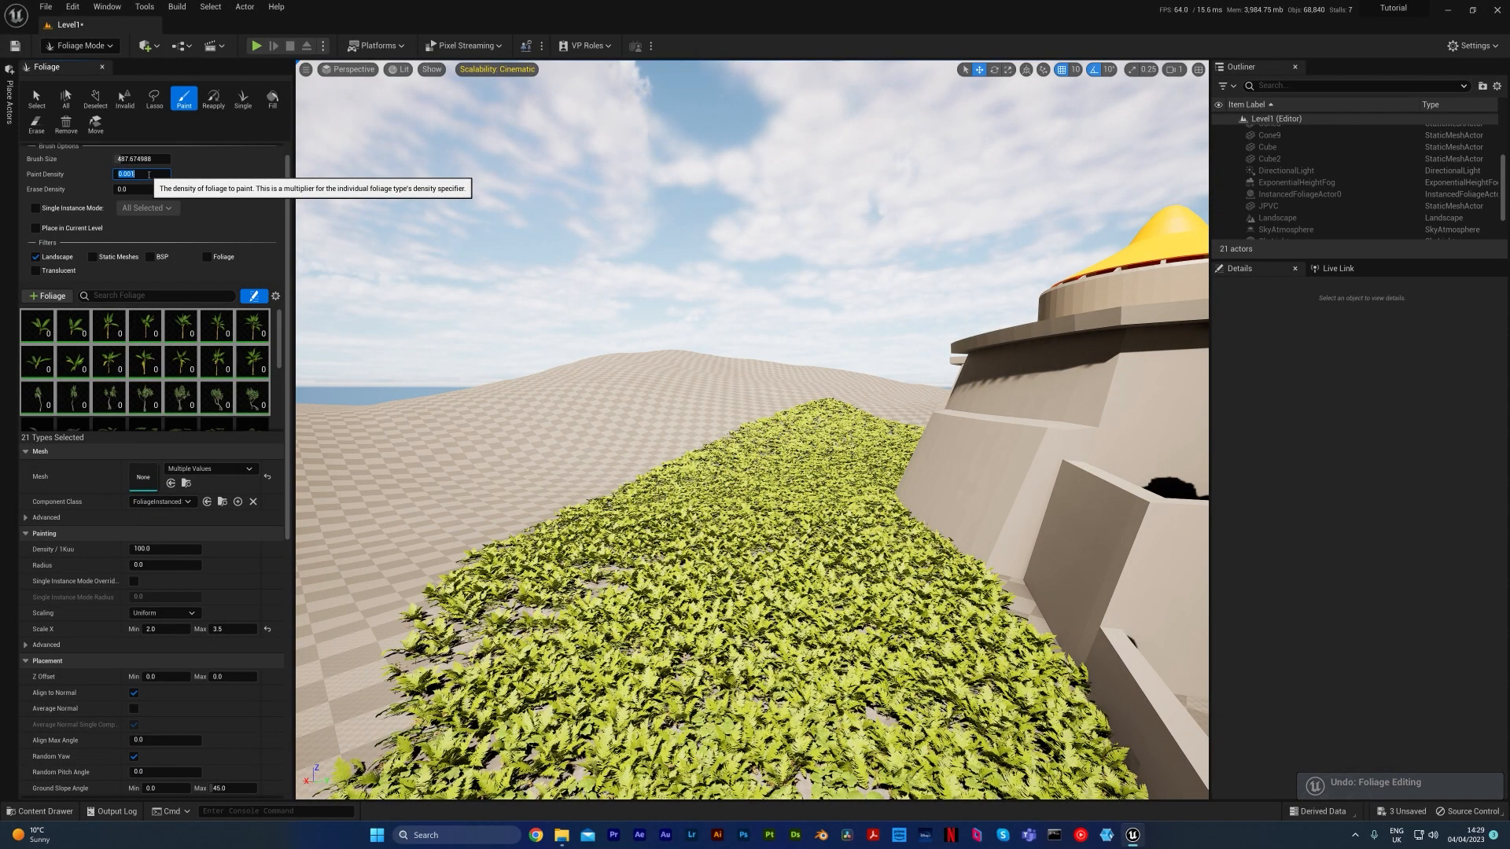
Try painting the plants over the ground cover again with the paint density reduced to 0.001
mouse_move(782, 602)
mouse_down()
mouse_move(832, 610)
mouse_move(609, 539)
mouse_move(824, 521)
mouse_move(732, 511)
mouse_up()
mouse_move(732, 511)
right_down()
mouse_move(743, 578)
mouse_move(743, 547)
right_up()
right_drag(784, 489, 785, 505)
key(ctrl+z)
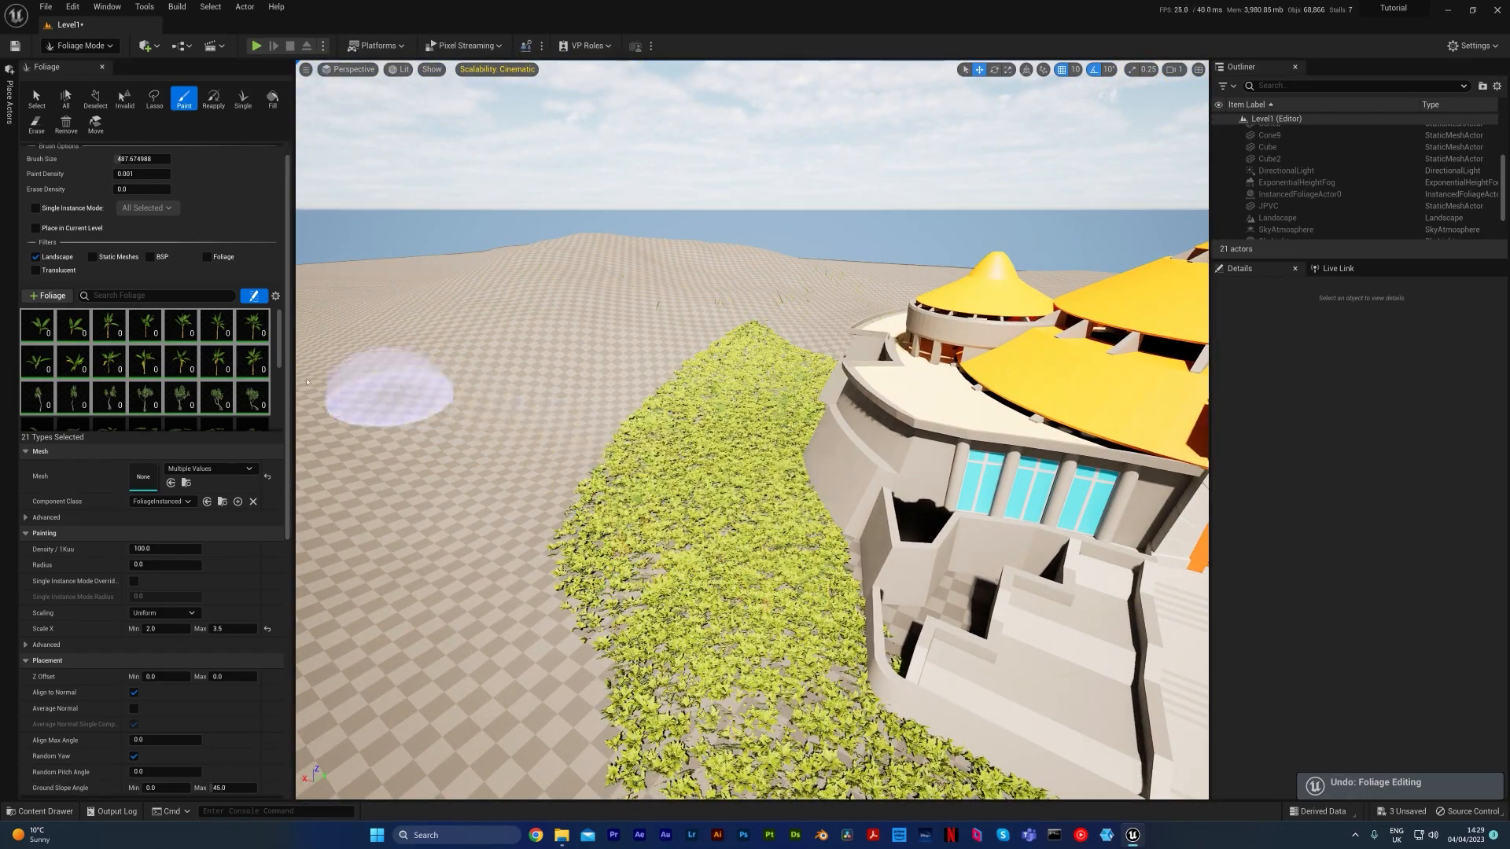
Try painting a sparser cluster of banana and pandanus plants beside the building with a paint density of 0.00075
click(147, 174)
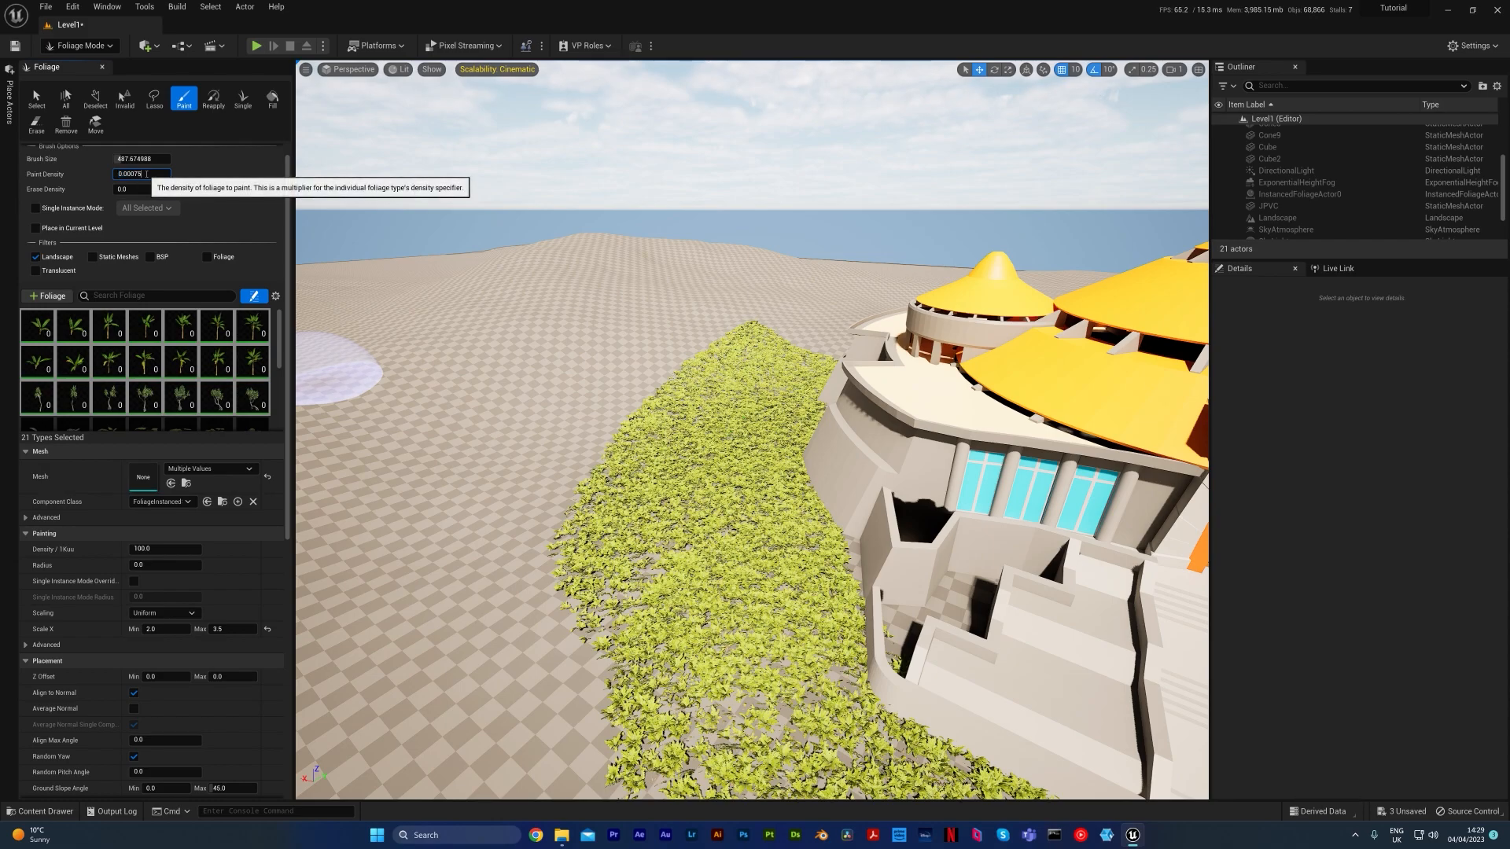
click(735, 510)
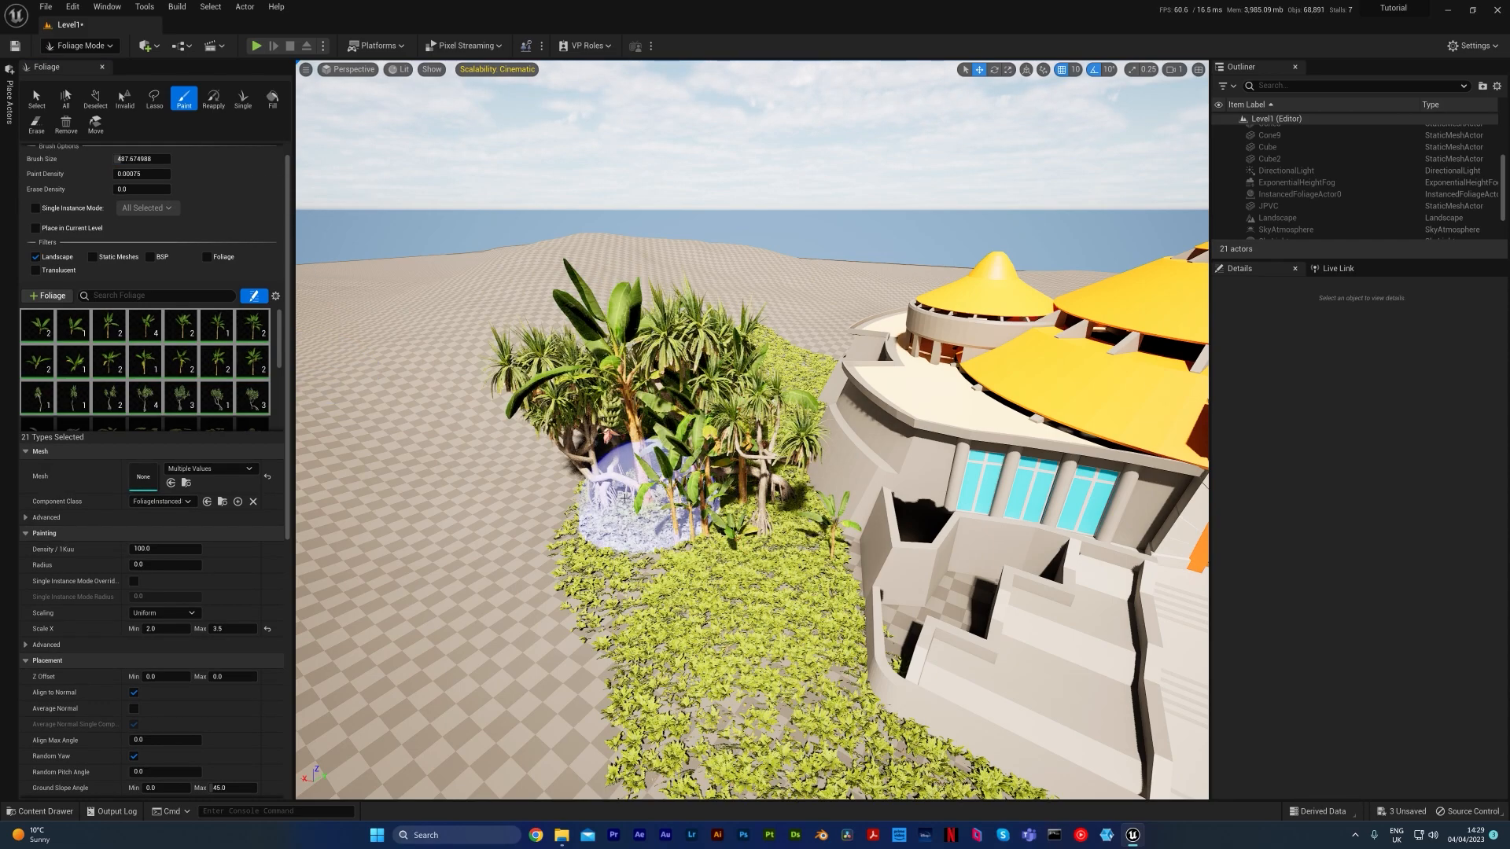
drag(767, 410, 586, 450)
right_drag(741, 469, 787, 590)
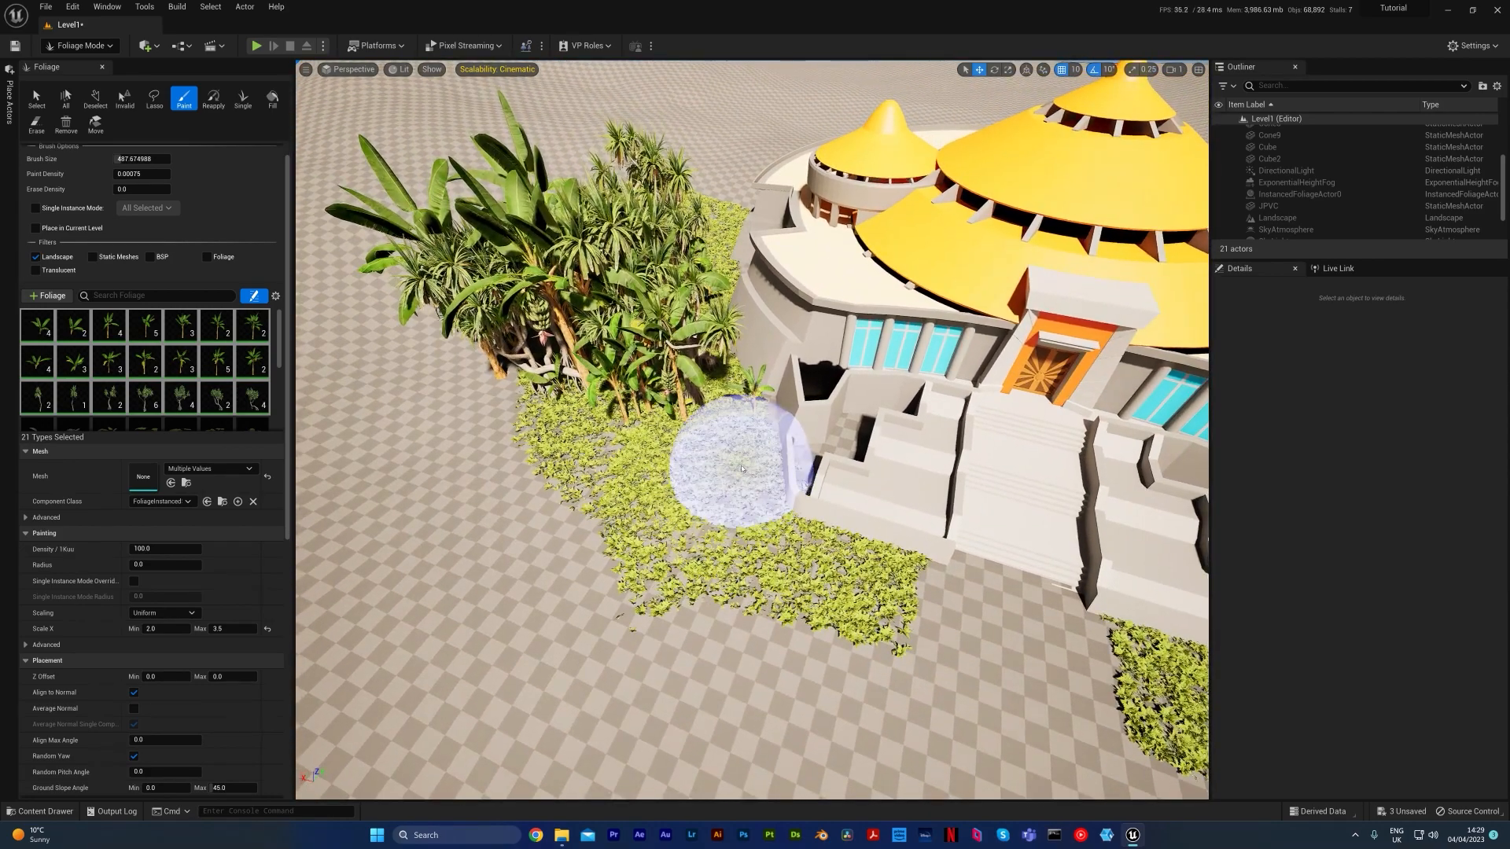
key(ctrl+z)
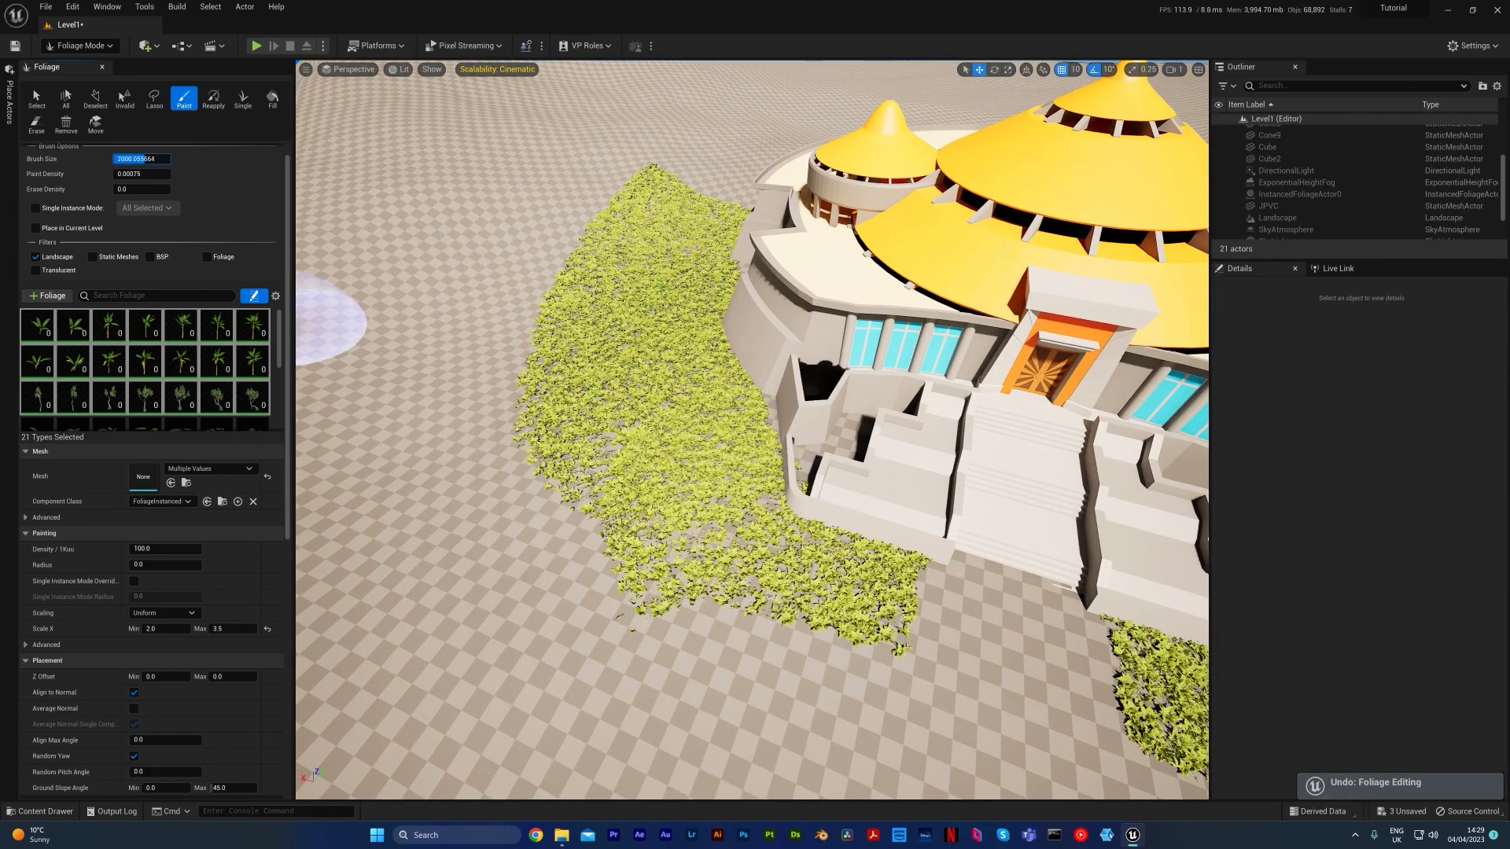
Enlarge the foliage brush to about 2409 for painting around the whole building
drag(144, 159, 151, 159)
mouse_move(503, 314)
right_down()
mouse_move(622, 393)
mouse_move(619, 303)
mouse_move(561, 411)
right_up()
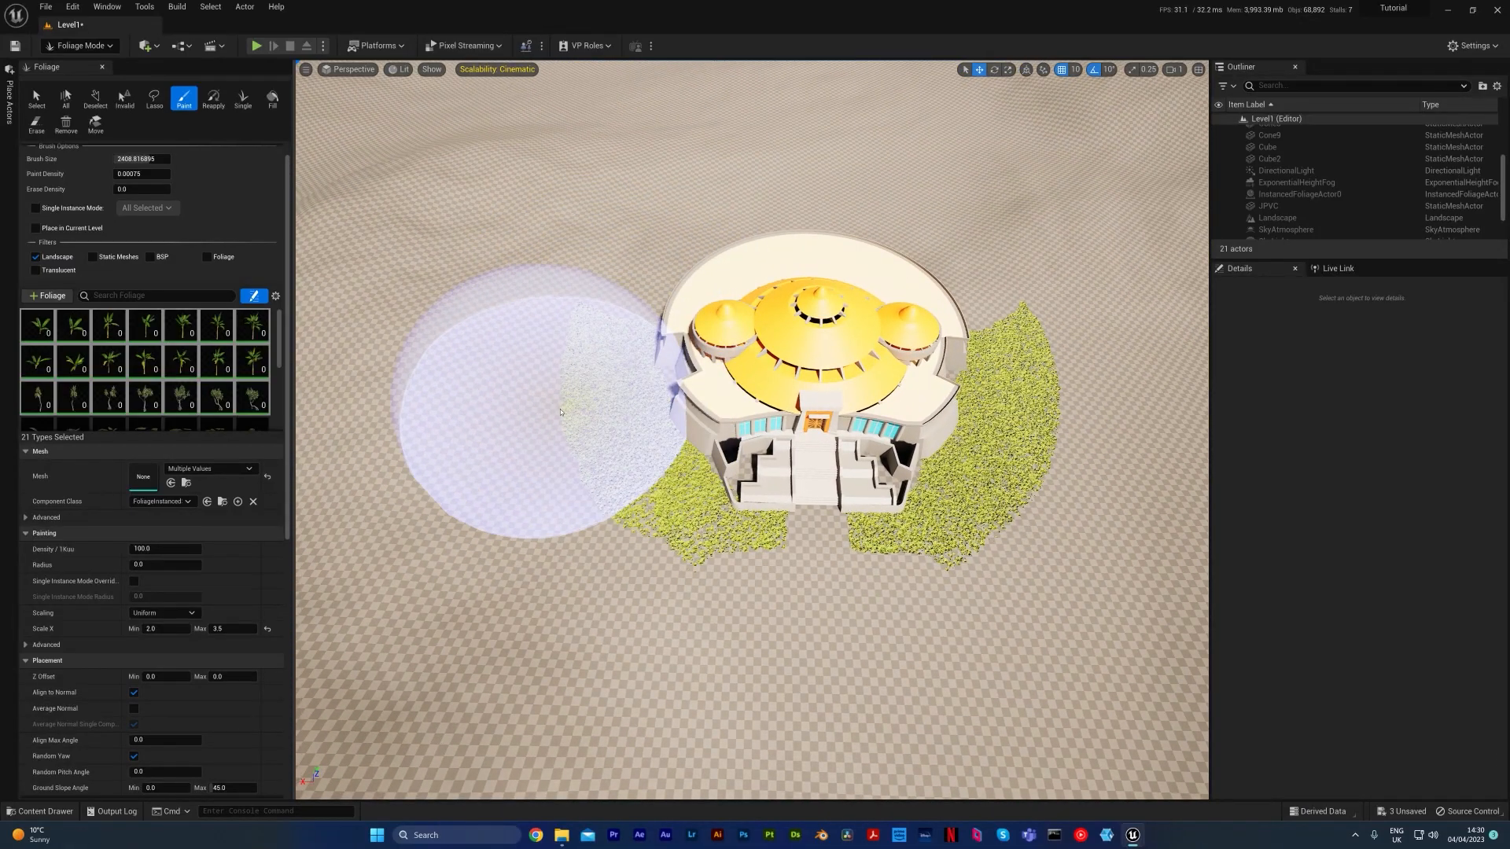
Try painting the large plants around the building with the enlarged brush at the 0.00075 density
mouse_move(538, 410)
mouse_down()
mouse_move(522, 228)
mouse_move(607, 192)
mouse_move(802, 186)
mouse_move(1018, 331)
mouse_move(1090, 542)
mouse_up()
right_drag(1084, 523, 1097, 397)
key(ctrl+z)
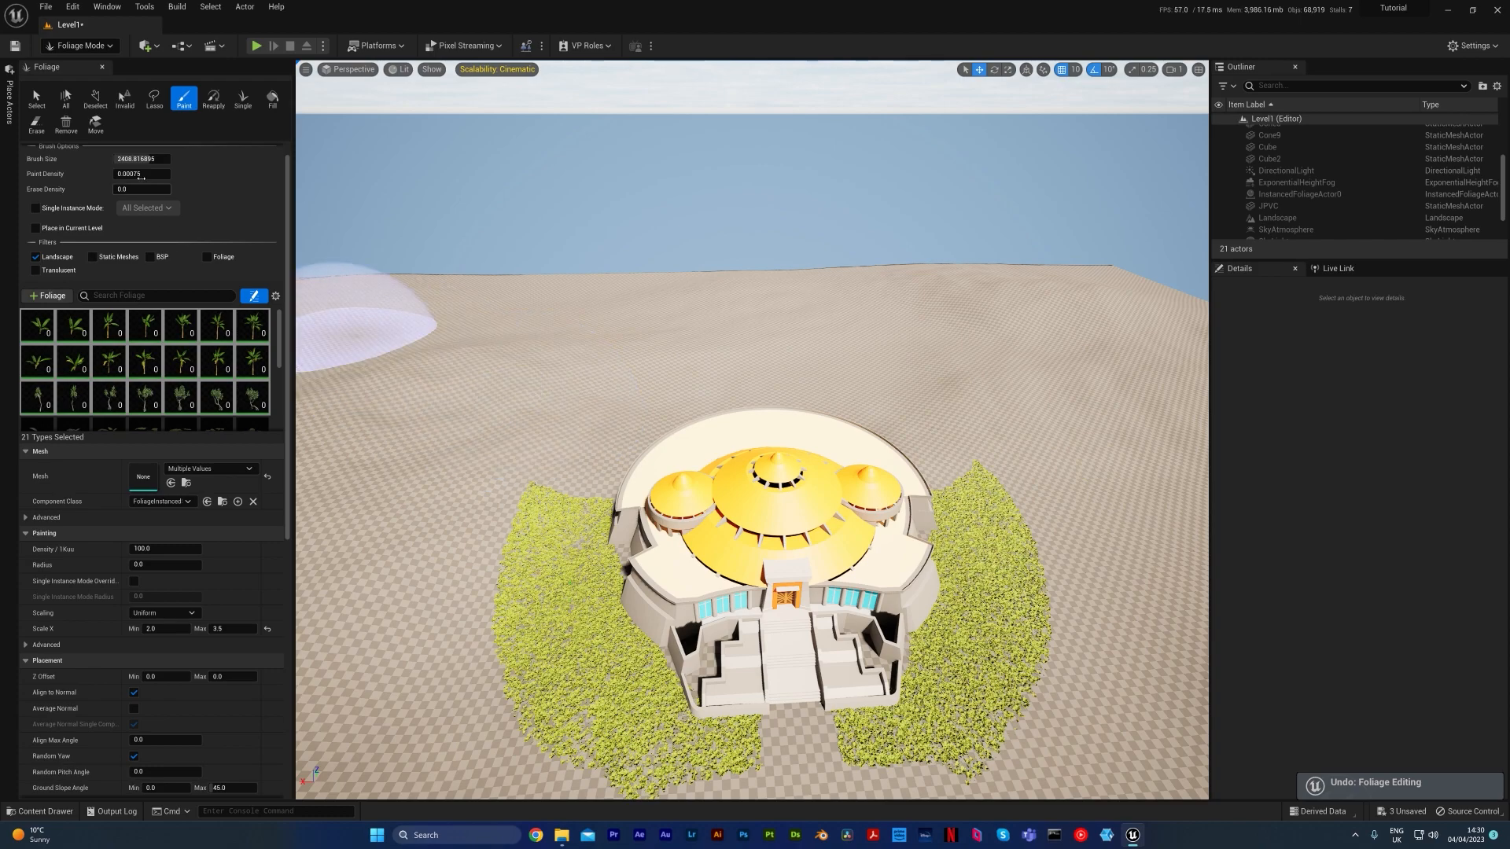
Set the paint density to 0.002 and paint banana and pandanus plants around the sides and rear of the building
click(156, 174)
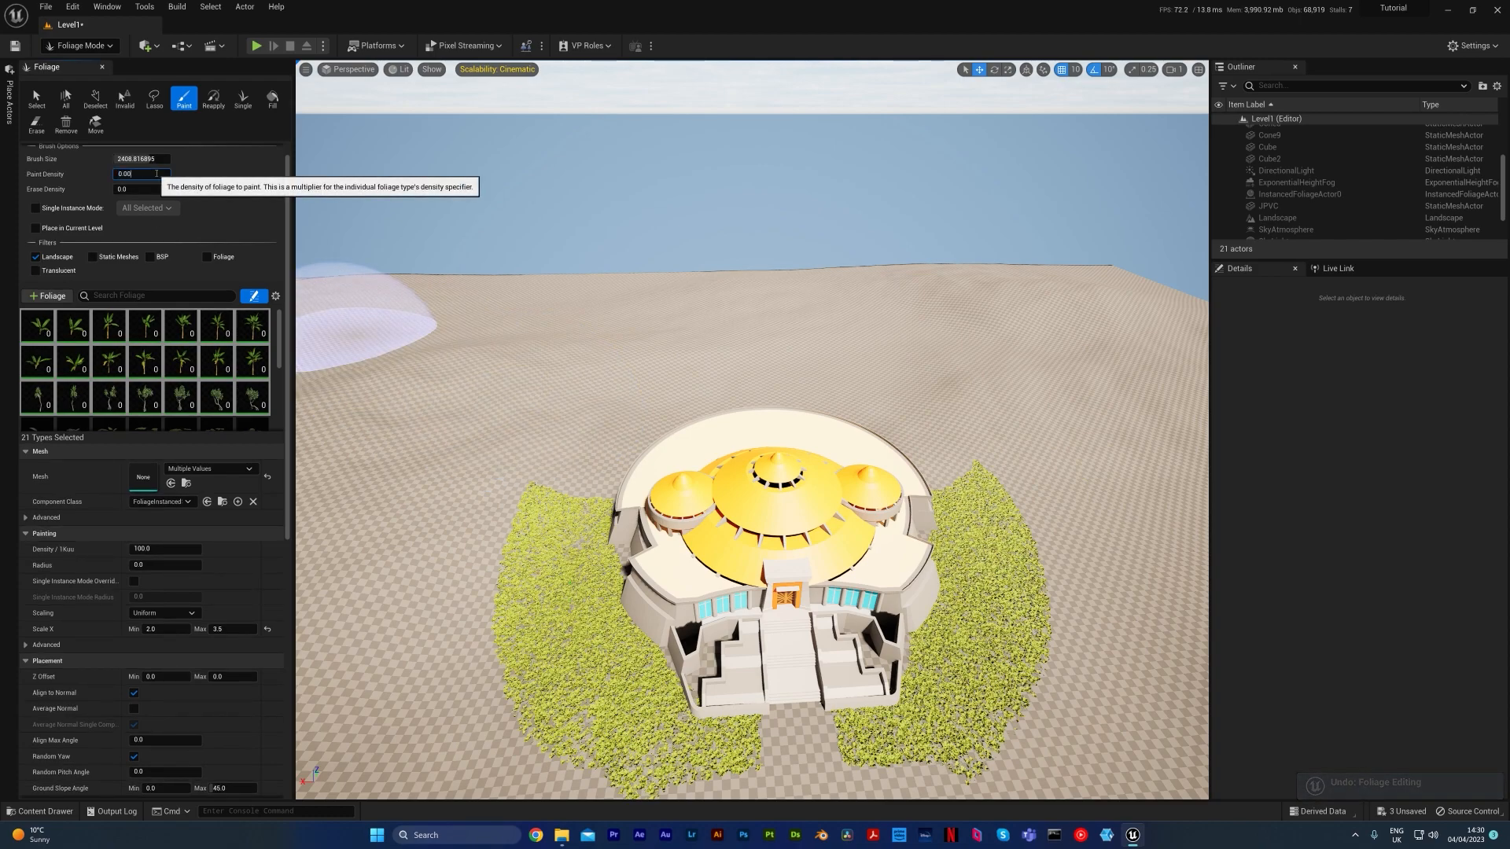
mouse_move(438, 590)
mouse_down()
mouse_move(438, 607)
mouse_move(558, 435)
mouse_move(708, 362)
mouse_move(881, 413)
mouse_move(873, 562)
mouse_move(837, 558)
mouse_up()
mouse_move(837, 558)
right_down()
mouse_move(838, 538)
mouse_move(846, 602)
right_up()
Erase the large plants that overlap the building
click(36, 123)
mouse_move(775, 404)
mouse_down()
mouse_move(734, 388)
mouse_move(748, 409)
mouse_up()
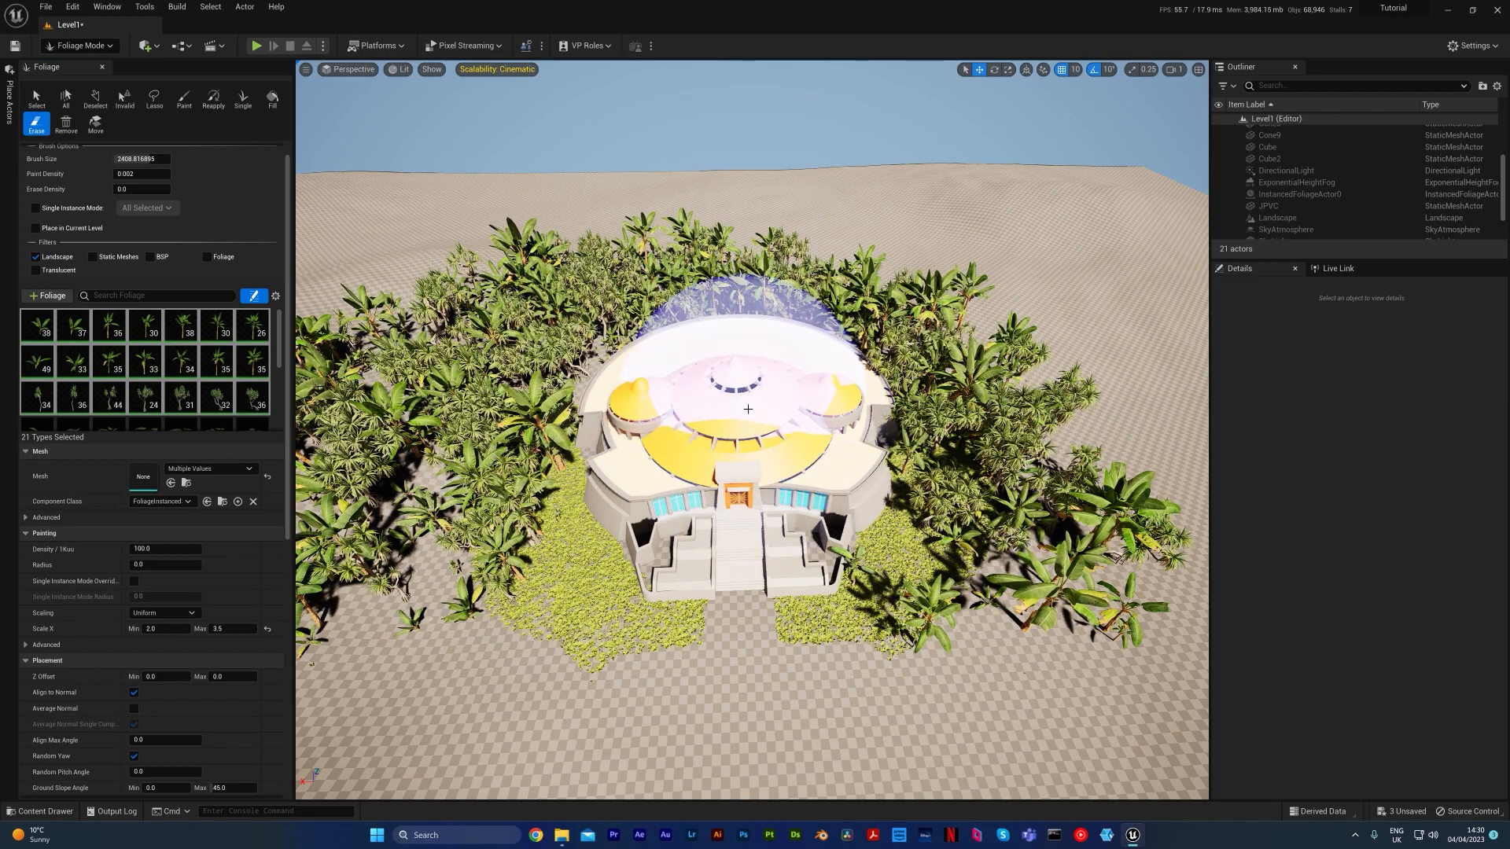
Resume painting and fill out the planting beside the building, raising the paint density to 0.0025
click(183, 99)
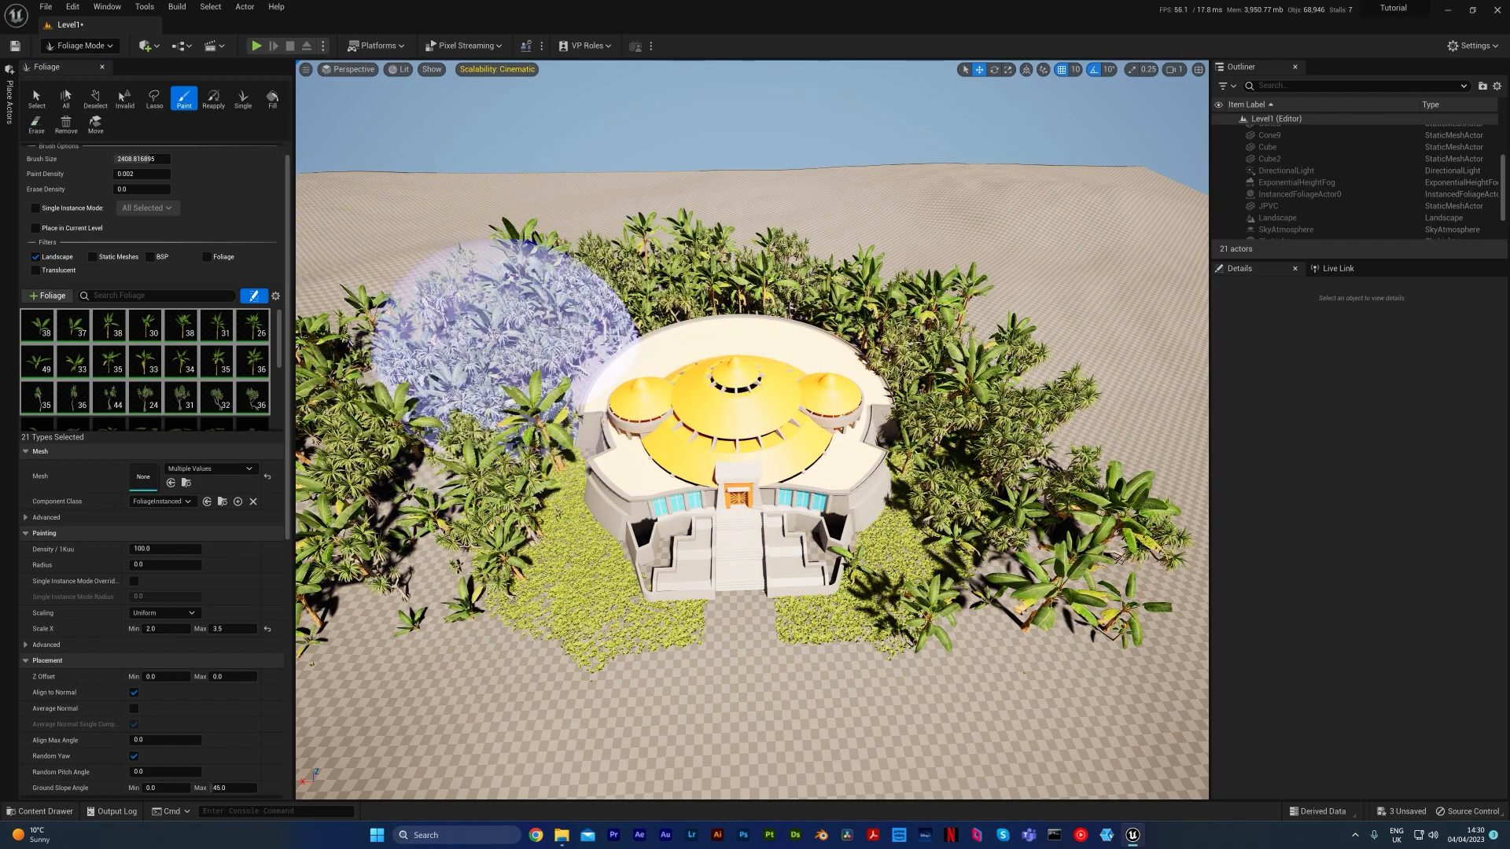
mouse_move(455, 383)
right_down()
mouse_move(441, 413)
mouse_move(429, 382)
right_up()
click(123, 174)
text(0.0025)
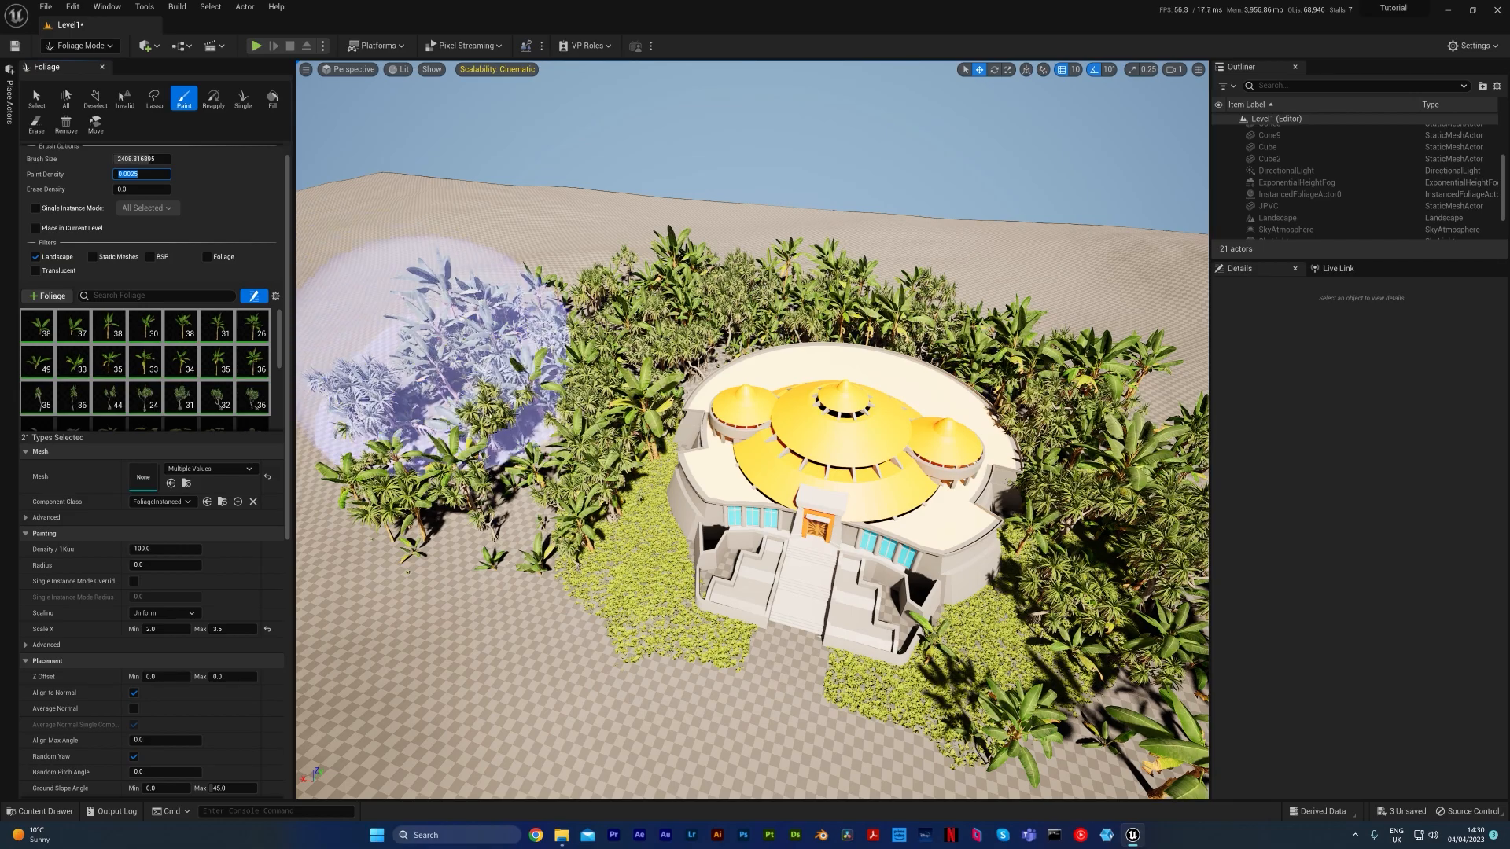
drag(433, 354, 563, 464)
right_drag(562, 464, 582, 419)
key(w)
key(q)
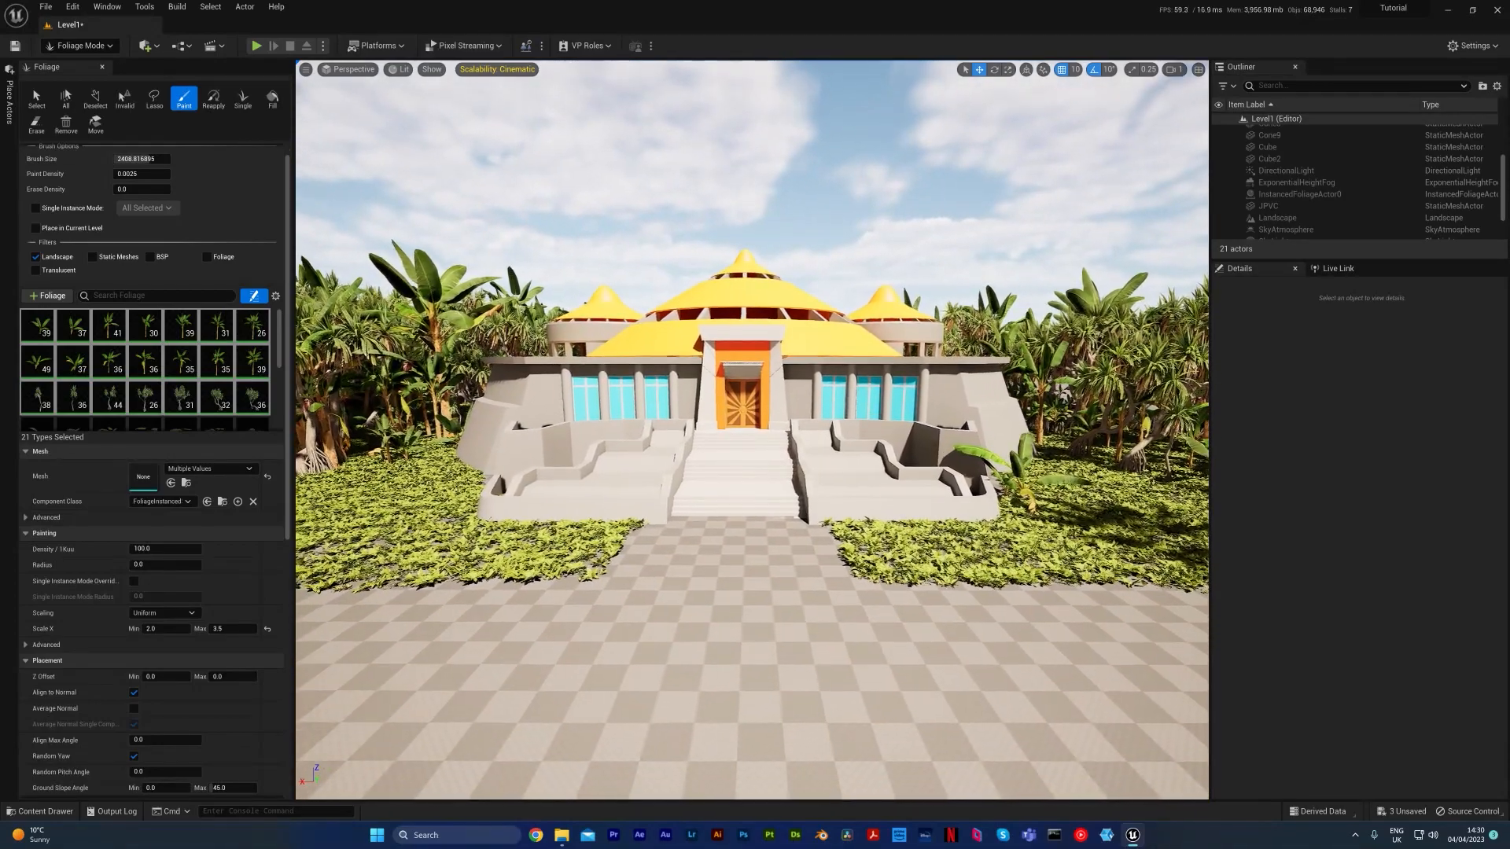